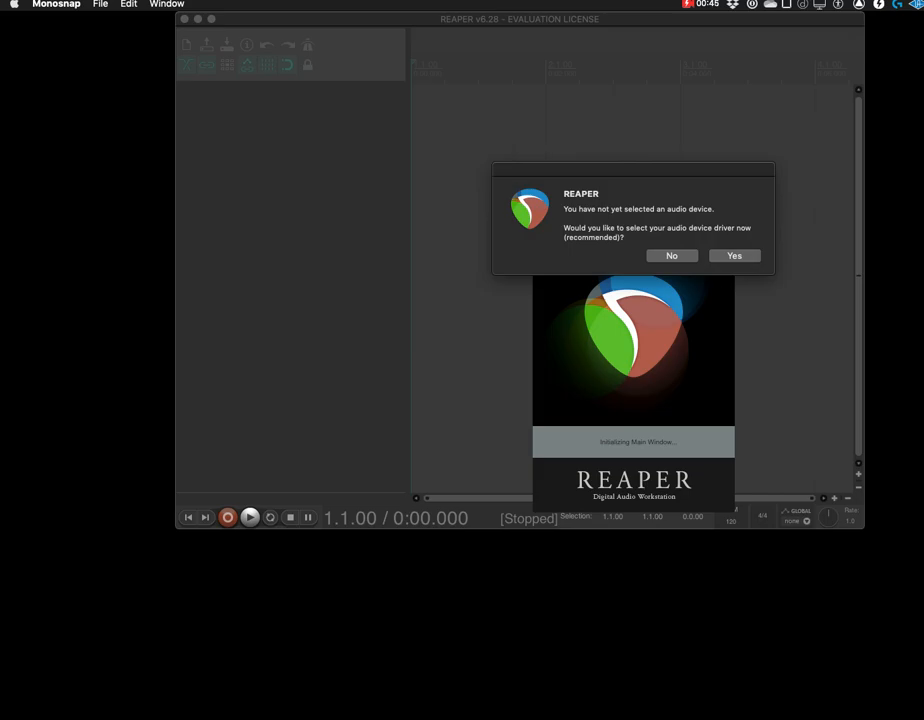
Open the audio device preferences from the startup question and dismiss the evaluation notice, keeping the preferences window in view
{"action": "key", "text": "Return"}
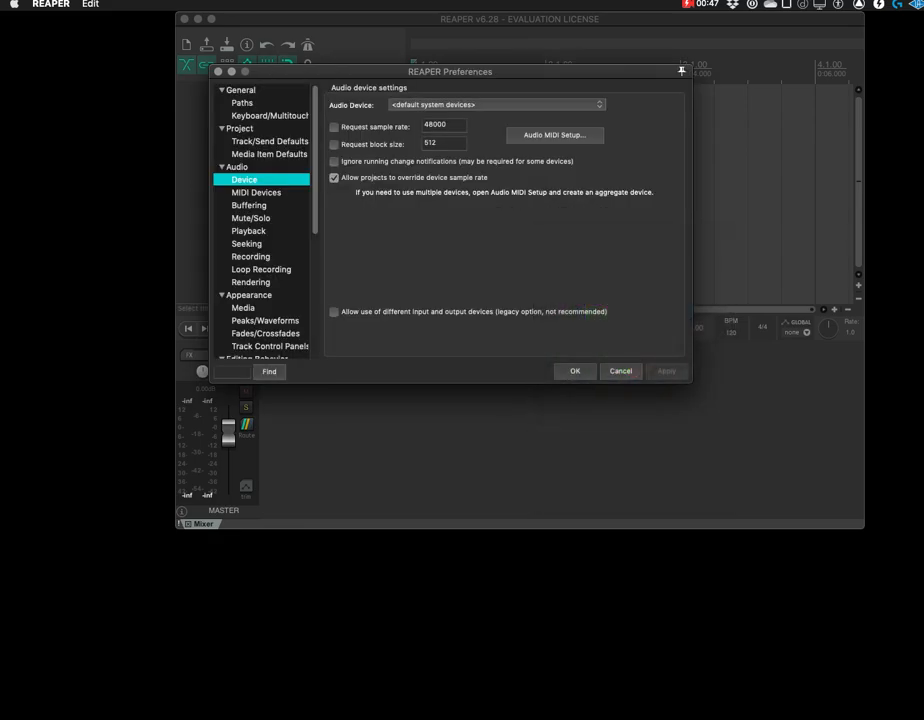
{"action": "left_click_drag", "start_coordinate": [450, 72], "coordinate": [530, 174]}
{"action": "left_click", "coordinate": [381, 72]}
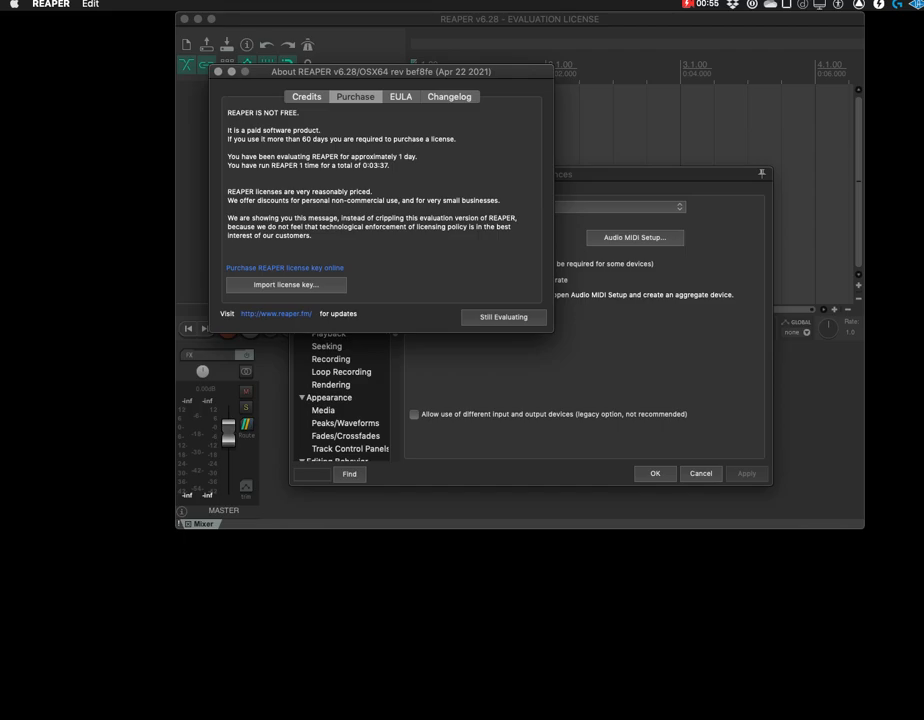
{"action": "key", "text": "Return"}
{"action": "left_click_drag", "start_coordinate": [530, 174], "coordinate": [526, 137]}
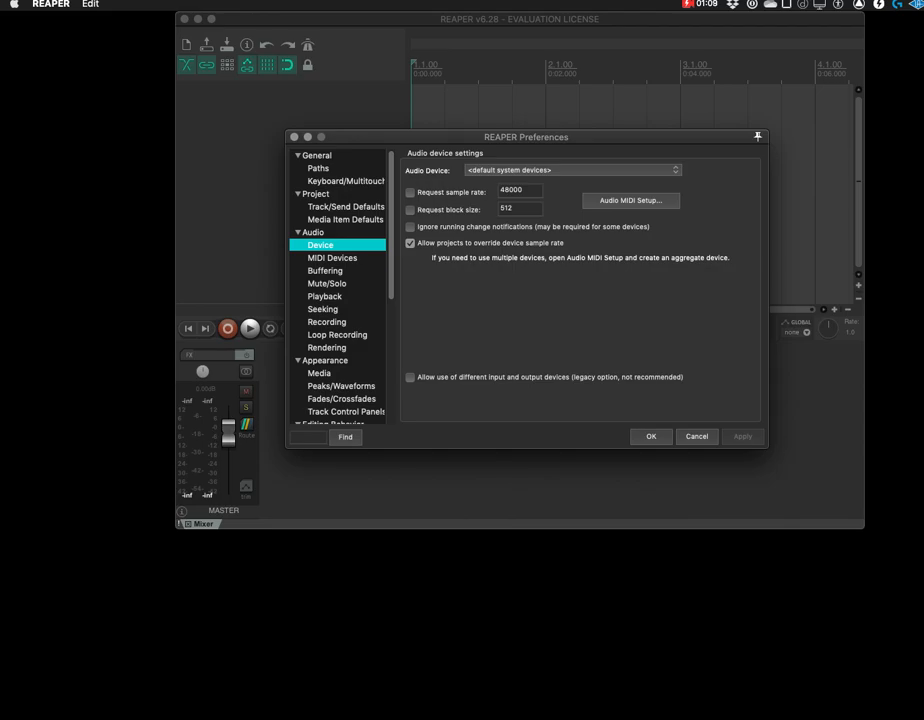
Set the audio device to Universal Audio Thunderbolt, apply the change and close the preferences
{"action": "left_click", "coordinate": [572, 170]}
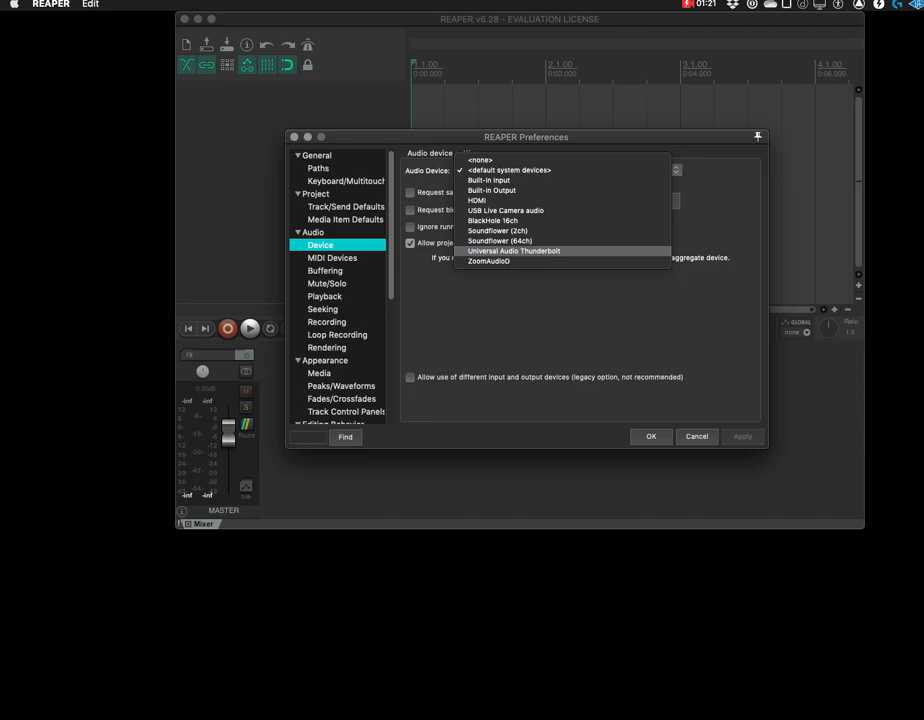
{"action": "key", "text": "Return"}
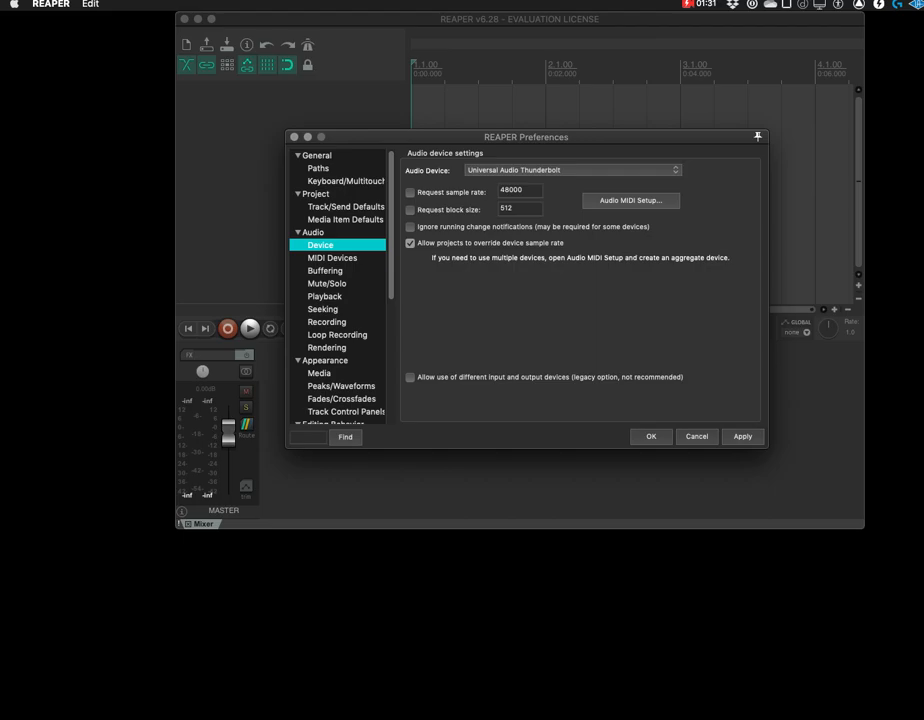
{"action": "left_click", "coordinate": [743, 437]}
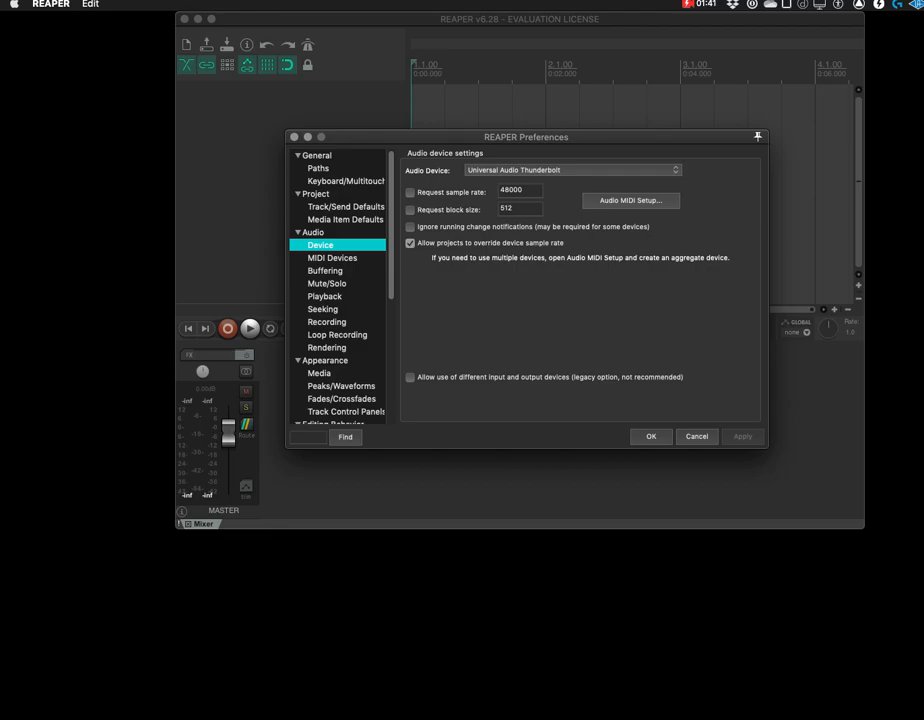
{"action": "left_click", "coordinate": [651, 436]}
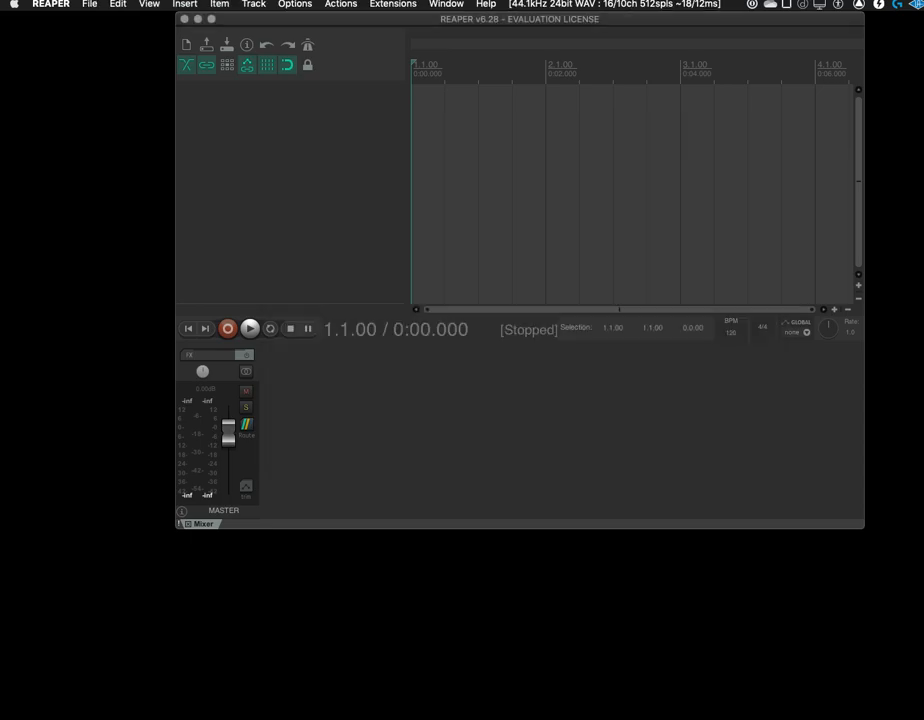
Reposition and enlarge the main REAPER window until it fills nearly the whole screen
{"action": "left_click_drag", "start_coordinate": [864, 528], "coordinate": [901, 570]}
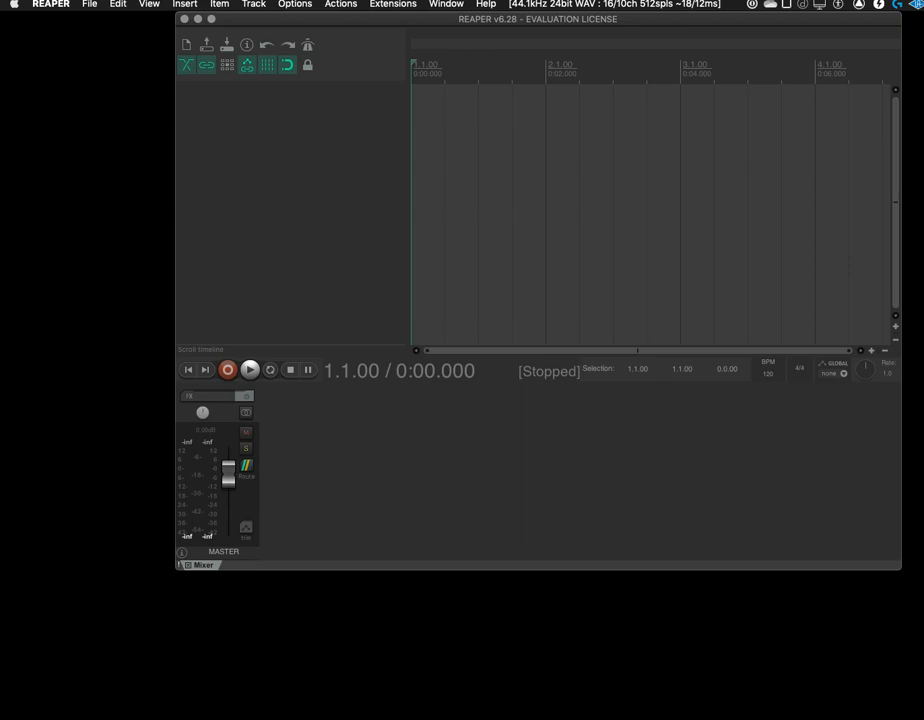
{"action": "left_click_drag", "start_coordinate": [640, 19], "coordinate": [536, 22]}
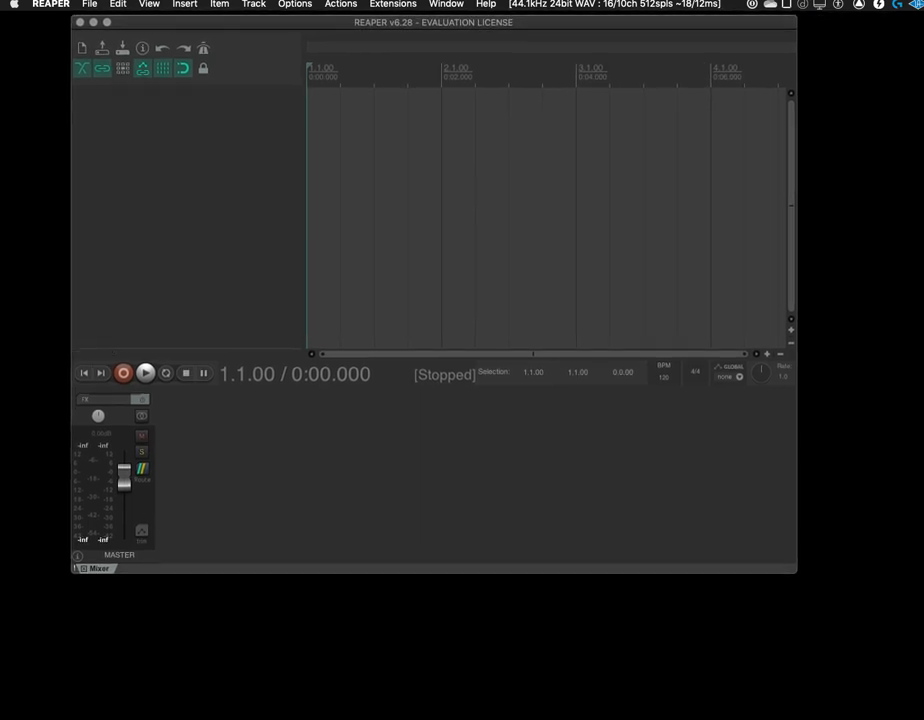
{"action": "left_click_drag", "start_coordinate": [796, 572], "coordinate": [915, 630]}
{"action": "left_click_drag", "start_coordinate": [575, 22], "coordinate": [510, 19]}
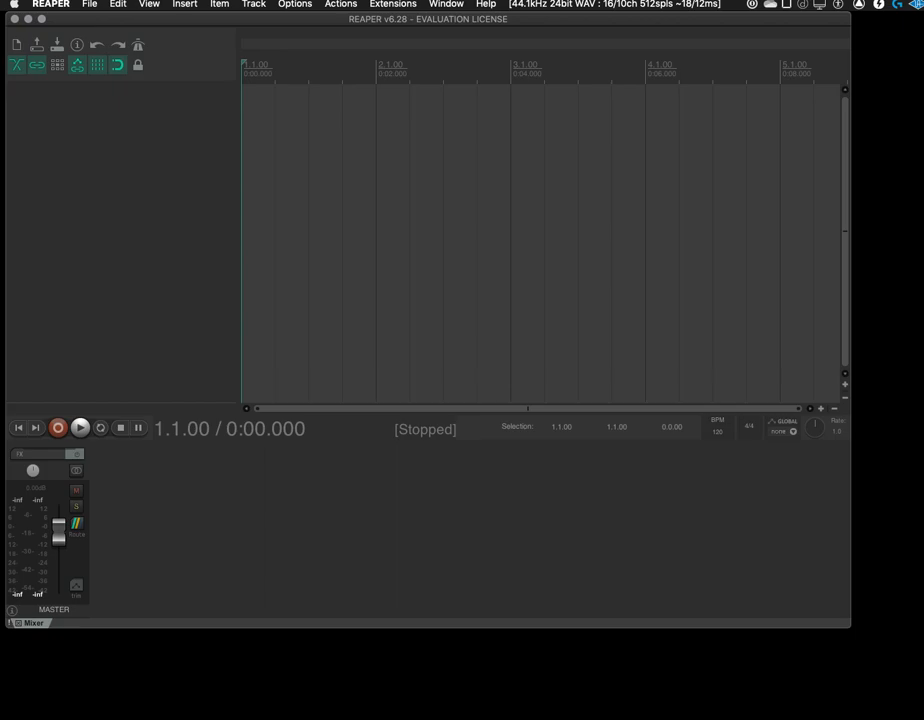
{"action": "left_click_drag", "start_coordinate": [851, 628], "coordinate": [921, 683]}
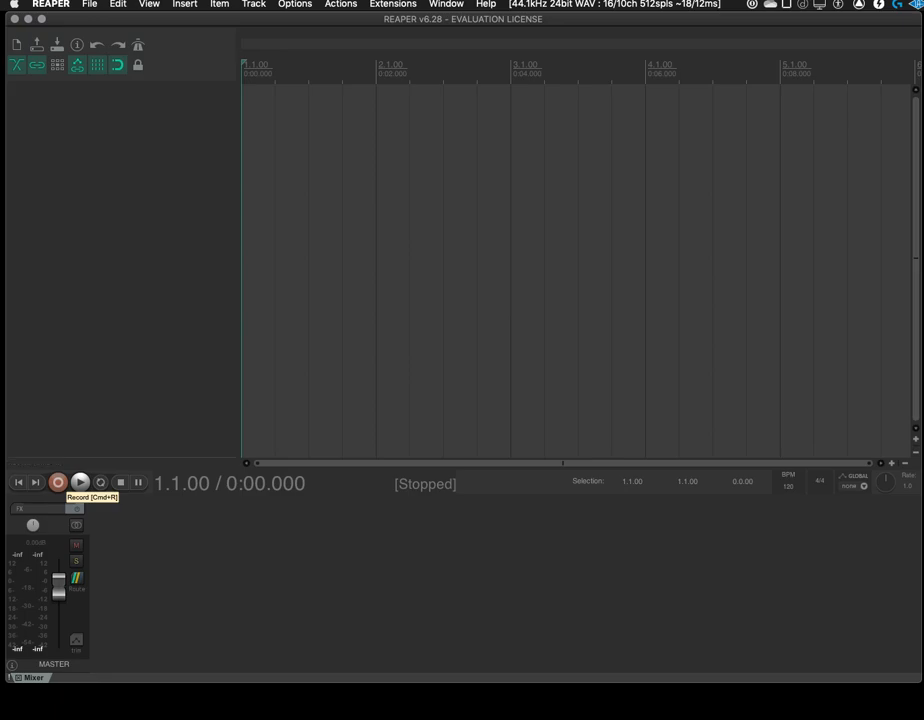
Try to record in the empty project, cancel the attempt, and insert one new track
{"action": "left_click", "coordinate": [58, 483]}
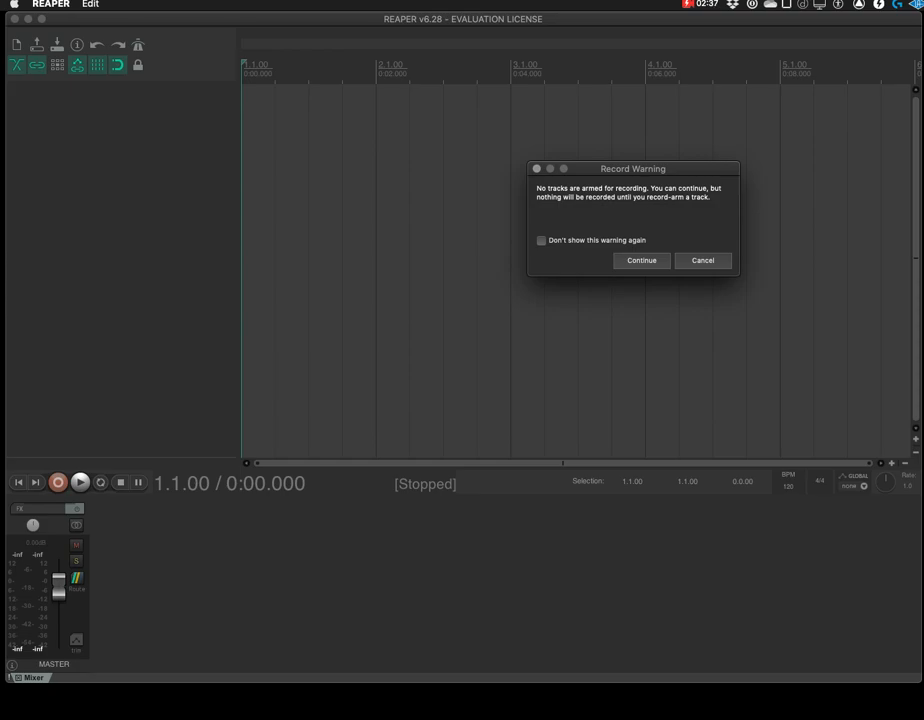
{"action": "key", "text": "Escape"}
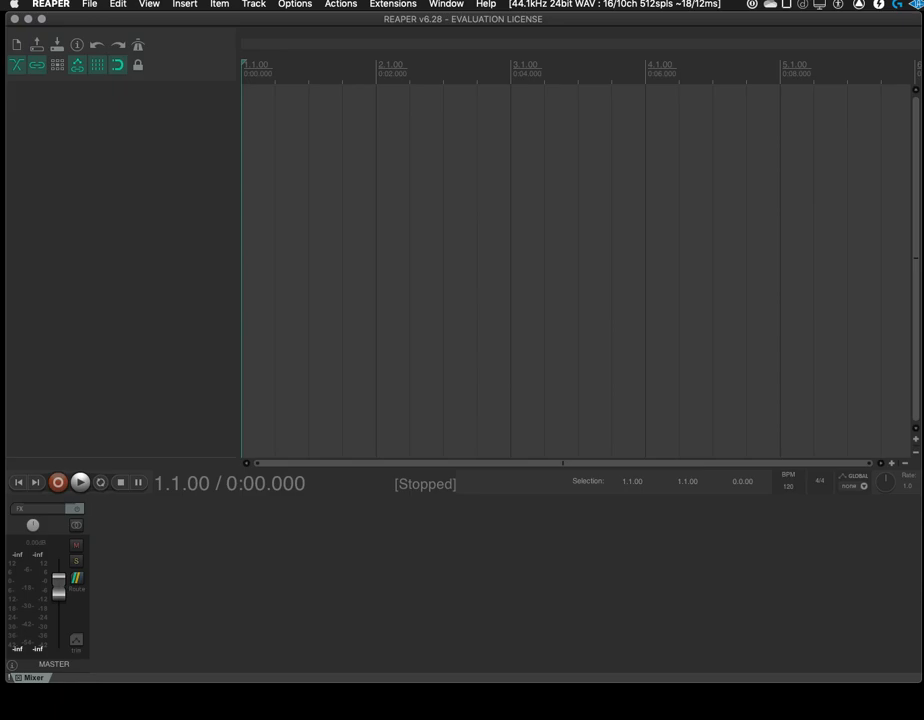
{"action": "left_click", "coordinate": [254, 4]}
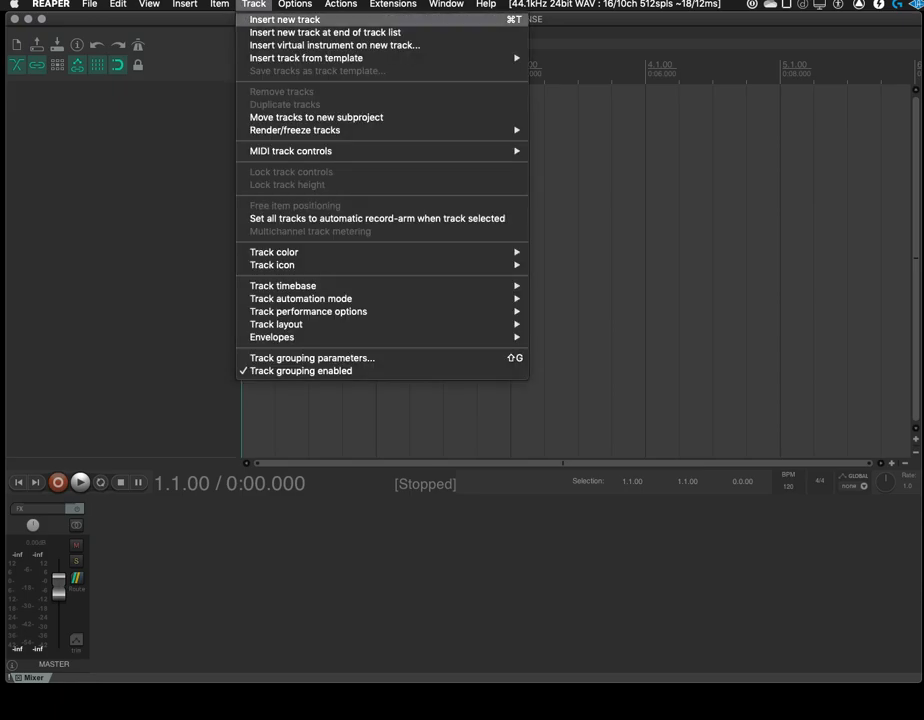
{"action": "left_click", "coordinate": [285, 20]}
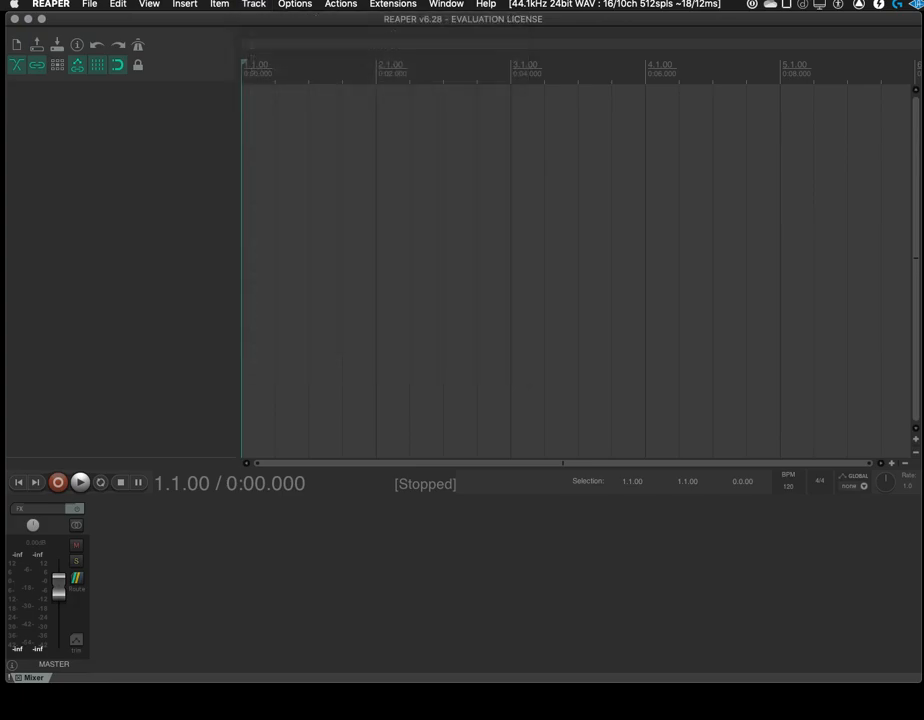
{"action": "key", "text": "super+t"}
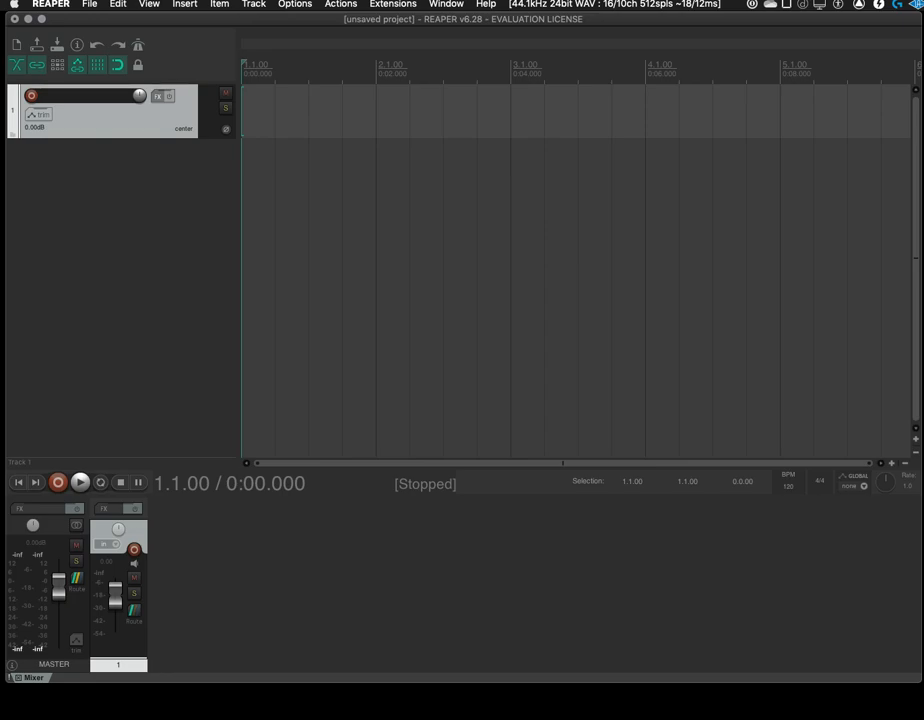
Cancel a recording attempt on the unarmed track, and record-arm track 1 with its height enlarged to fill more of the arrangement
{"action": "left_click", "coordinate": [57, 482]}
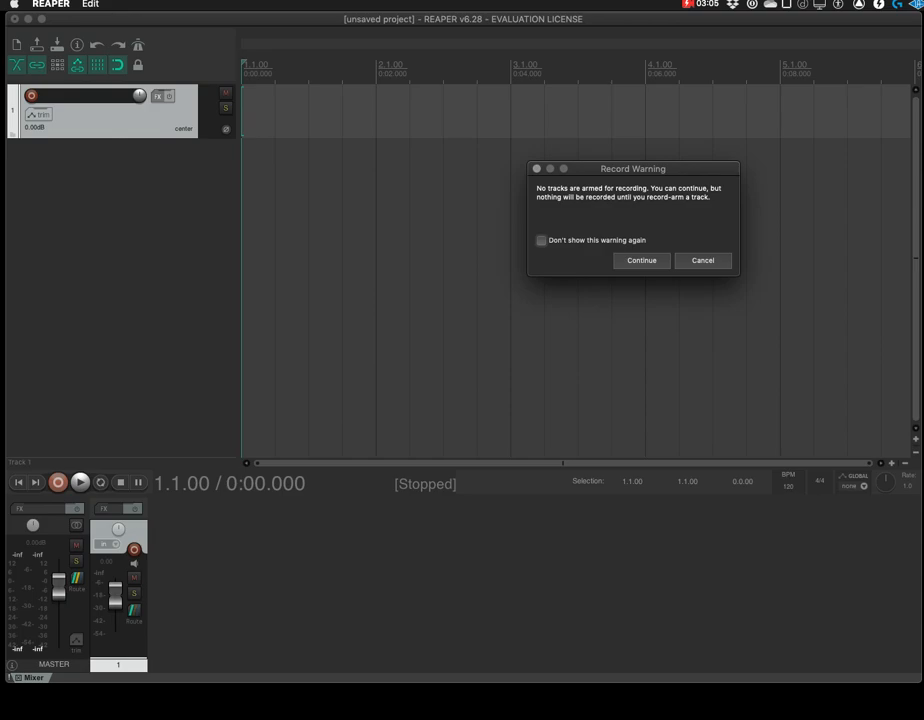
{"action": "key", "text": "Escape"}
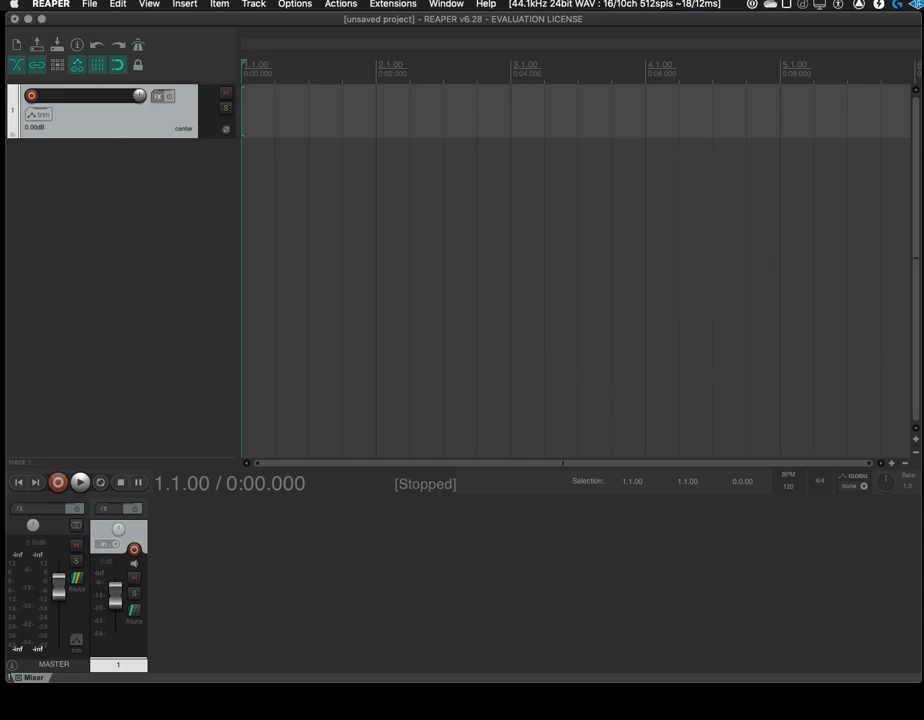
{"action": "left_click", "coordinate": [31, 95]}
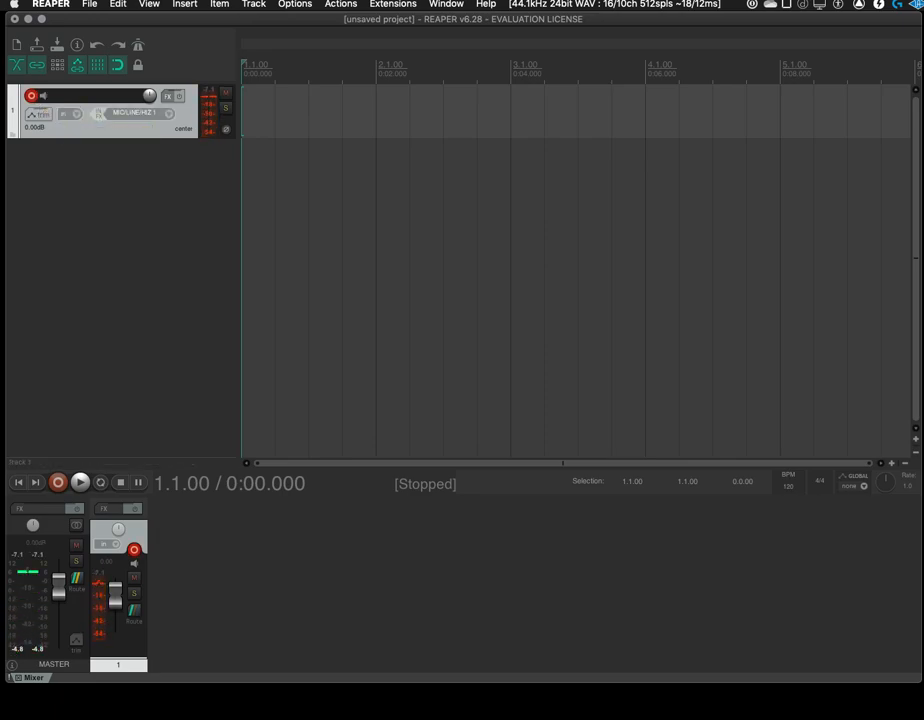
{"action": "key", "text": "super+Up"}
{"action": "key", "text": "super+Up"}
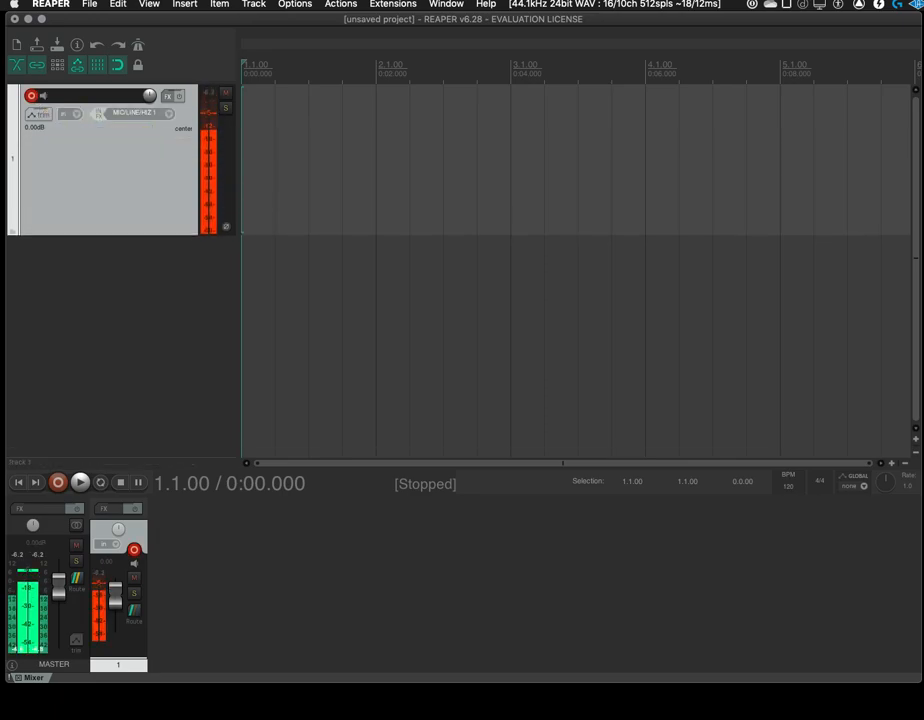
{"action": "key", "text": "super+Up"}
{"action": "key", "text": "super+Up"}
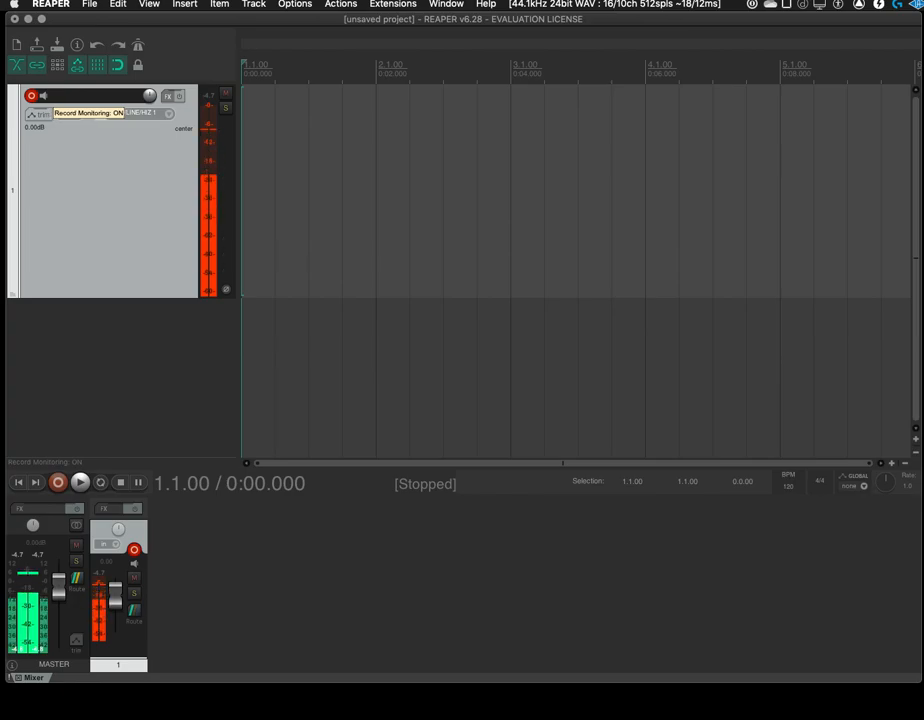
Turn off record monitoring on track 1 and record a voice take of about 10 seconds
{"action": "left_click", "coordinate": [43, 96]}
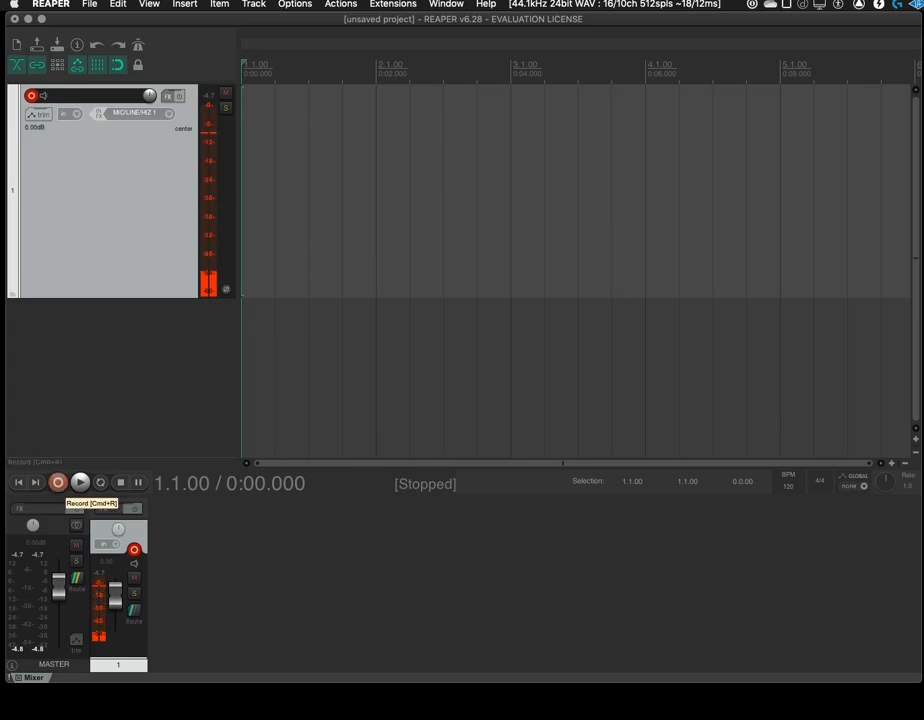
{"action": "left_click", "coordinate": [58, 482]}
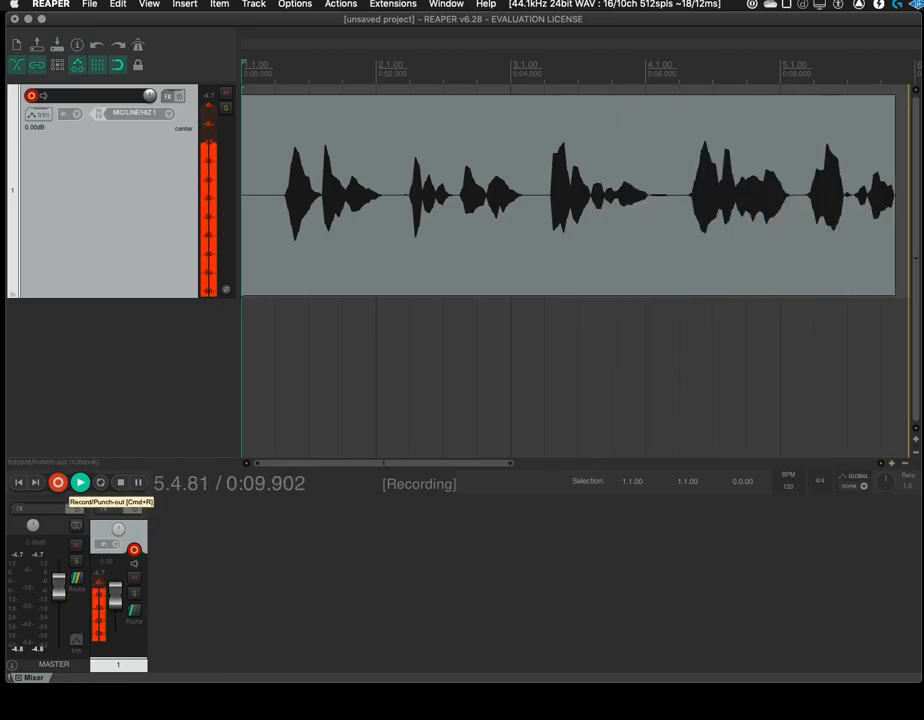
{"action": "left_click", "coordinate": [58, 482]}
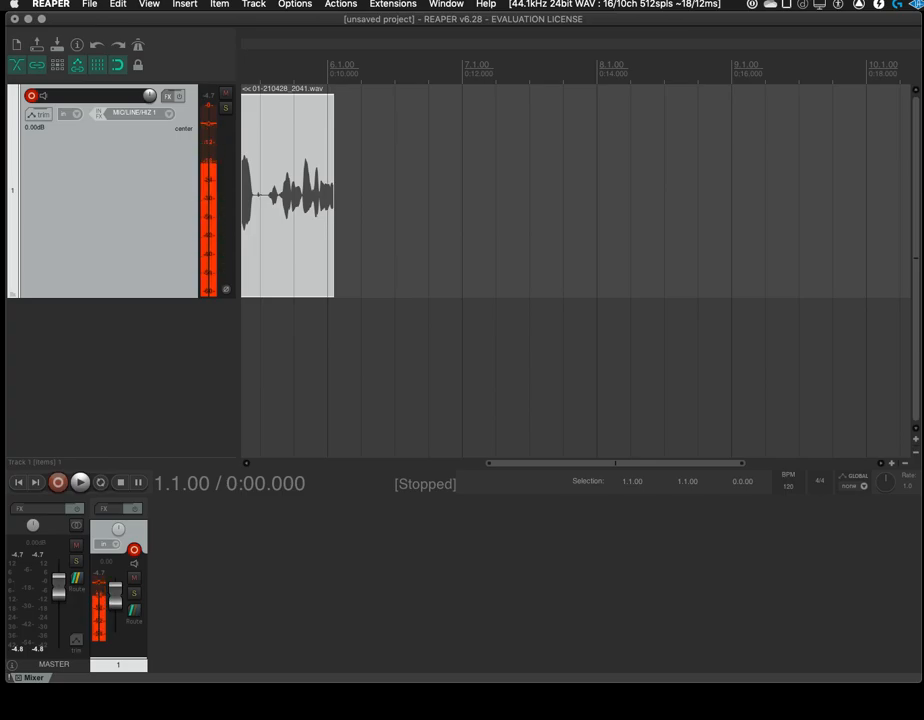
Examine the recorded item's waveform at different magnifications, including the short fade-in at its start
{"action": "scroll", "coordinate": [576, 200], "scroll_direction": "down", "scroll_amount": 5}
{"action": "scroll", "coordinate": [576, 200], "scroll_direction": "up", "scroll_amount": 5}
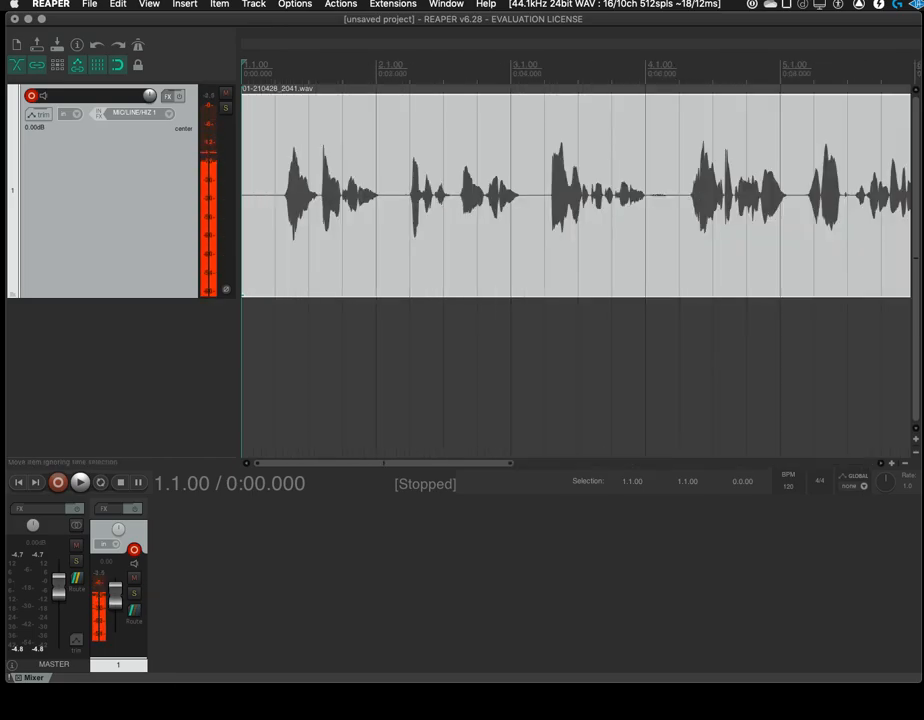
{"action": "scroll", "coordinate": [576, 196], "scroll_direction": "up", "scroll_amount": 5}
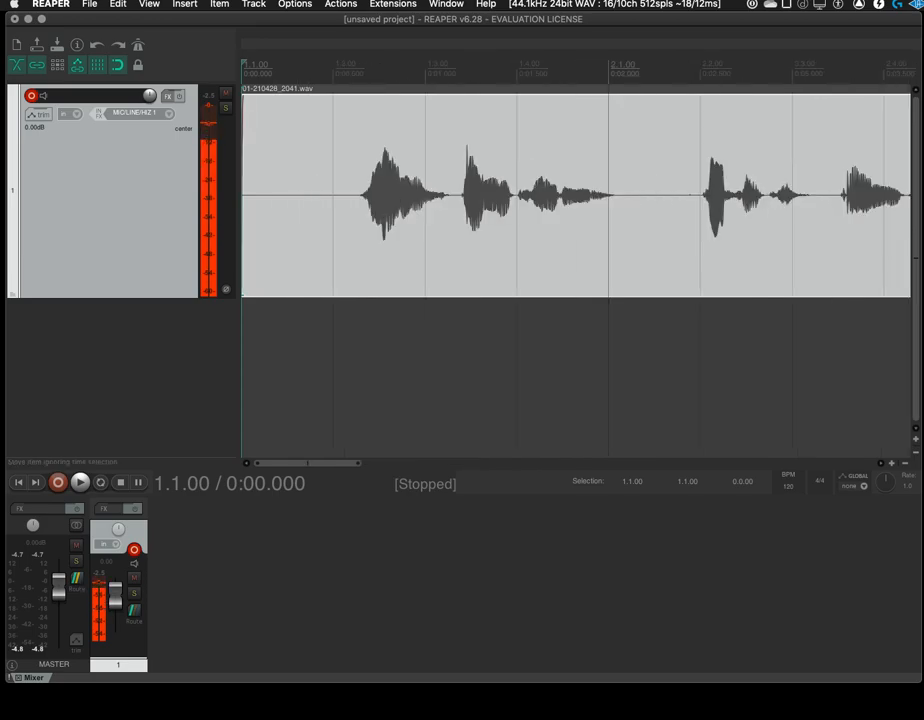
{"action": "scroll", "coordinate": [576, 196], "scroll_direction": "up", "scroll_amount": 5}
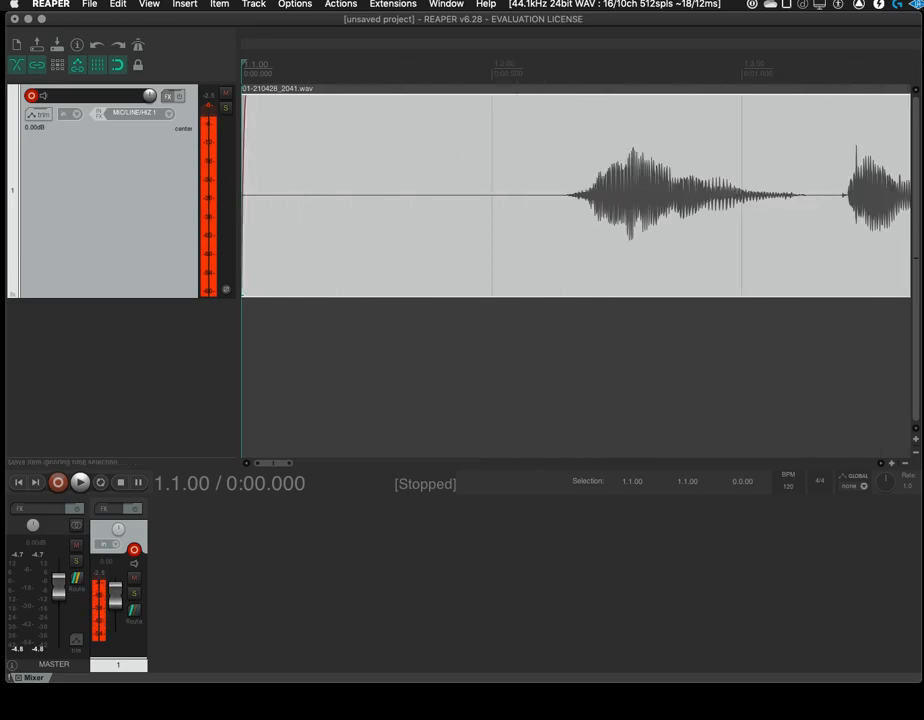
{"action": "scroll", "coordinate": [576, 196], "scroll_direction": "up", "scroll_amount": 8}
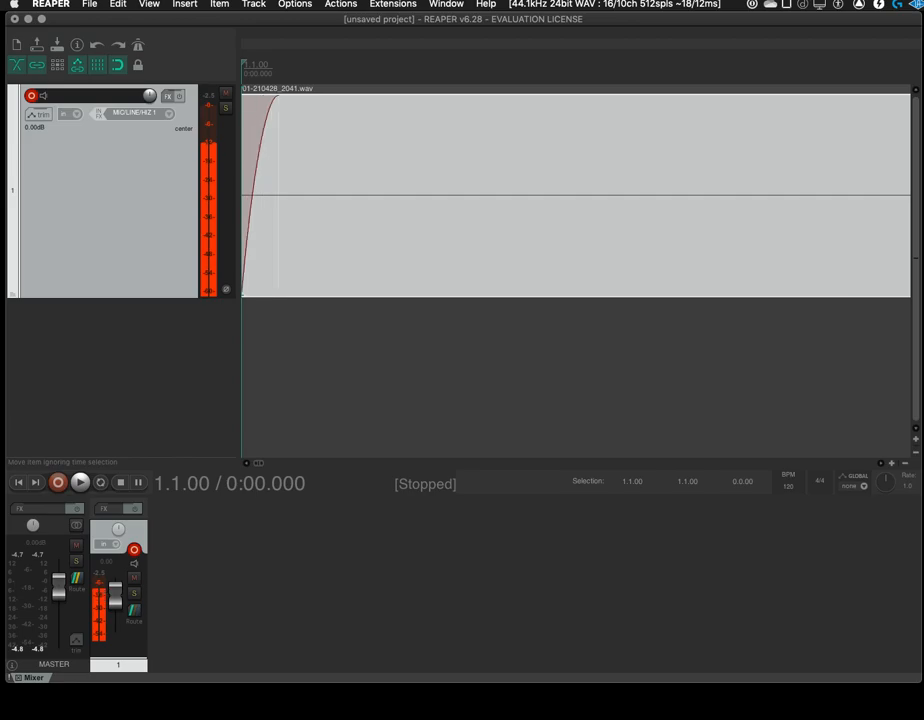
{"action": "scroll", "coordinate": [576, 196], "scroll_direction": "down", "scroll_amount": 10}
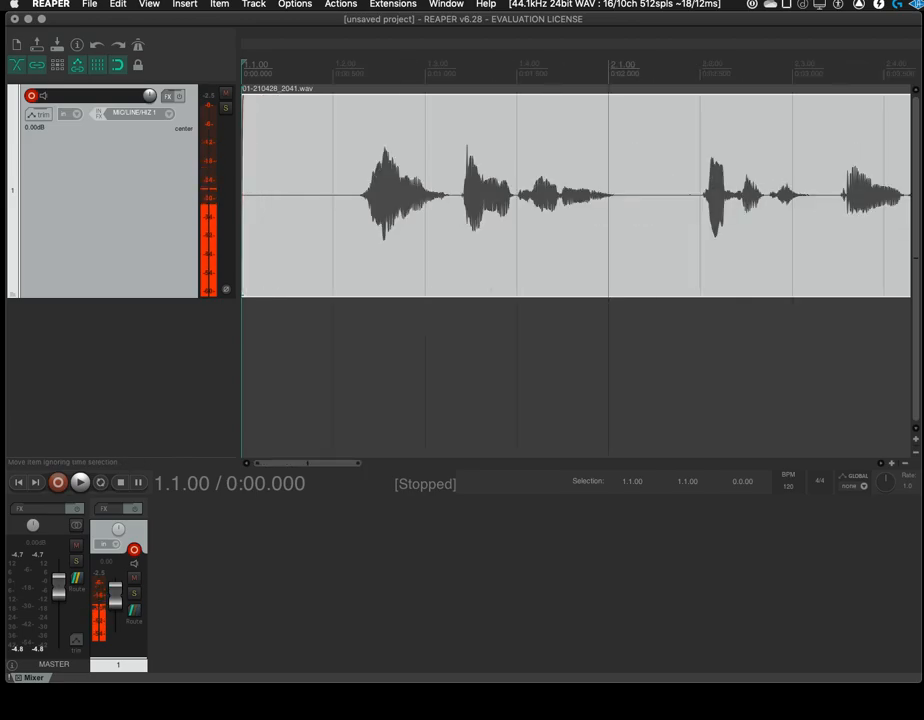
{"action": "scroll", "coordinate": [576, 196], "scroll_direction": "down", "scroll_amount": 3}
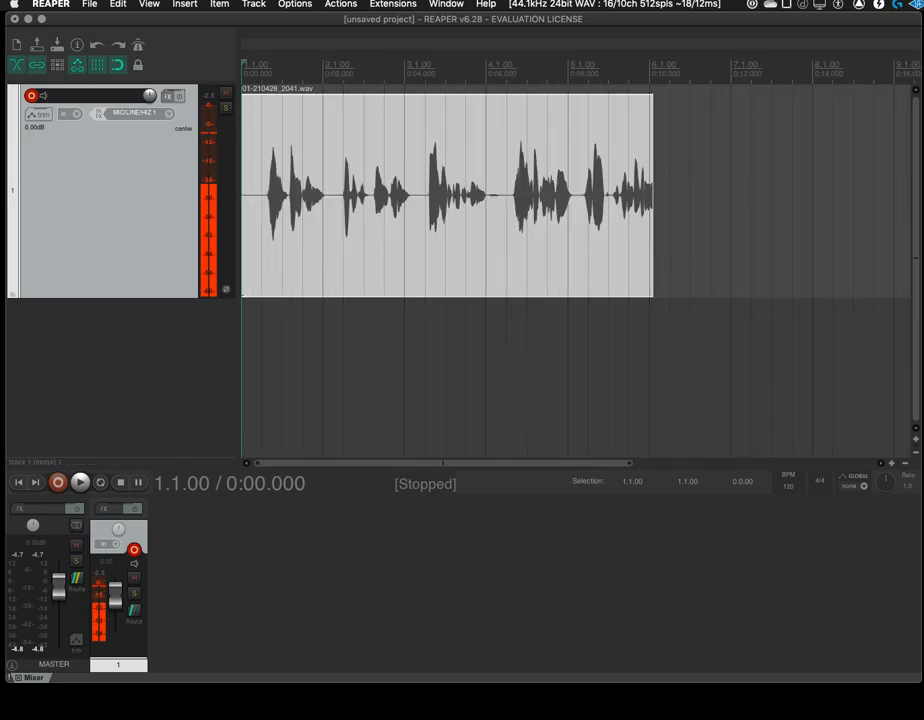
{"action": "scroll", "coordinate": [576, 196], "scroll_direction": "up", "scroll_amount": 3}
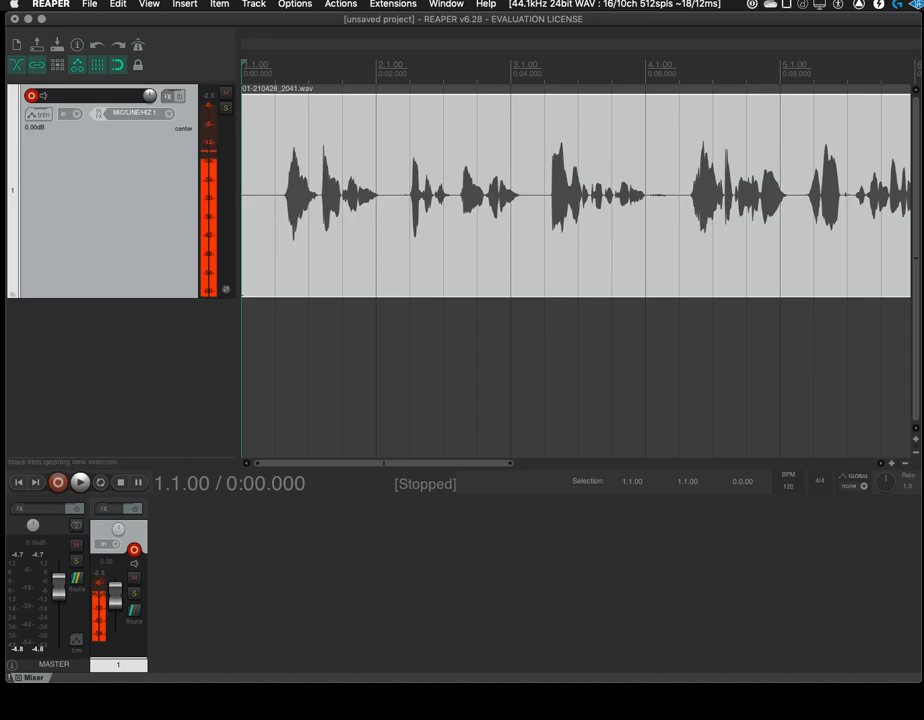
{"action": "scroll", "coordinate": [576, 196], "scroll_direction": "up", "scroll_amount": 4}
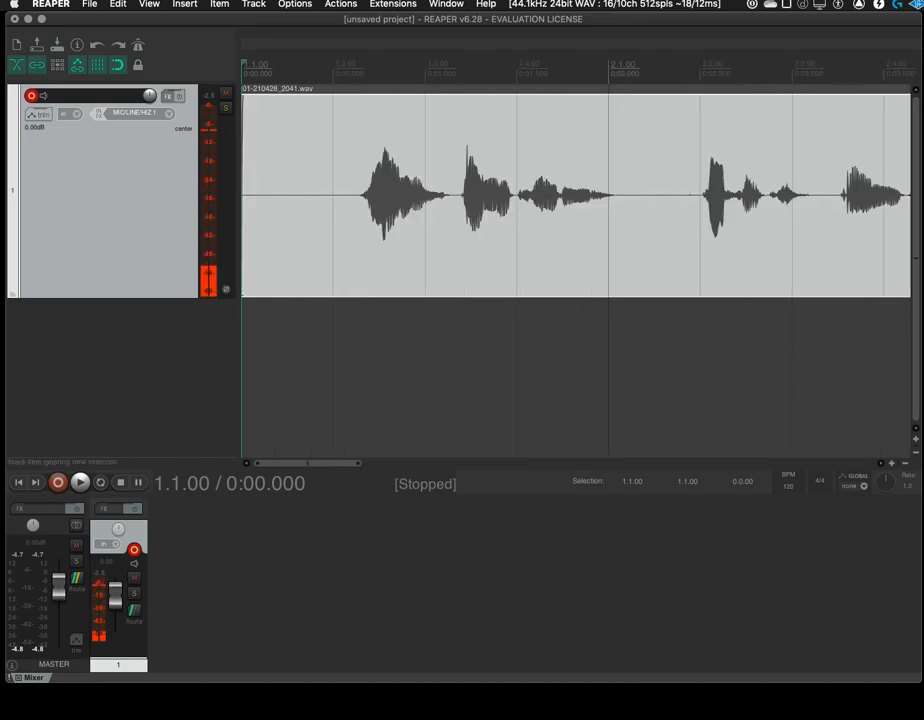
Place the edit cursor on several beat gridlines within the recorded item, ending at 1.4.00
{"action": "left_click", "coordinate": [608, 196]}
{"action": "key", "text": "space"}
{"action": "key", "text": "space"}
{"action": "left_click", "coordinate": [700, 196]}
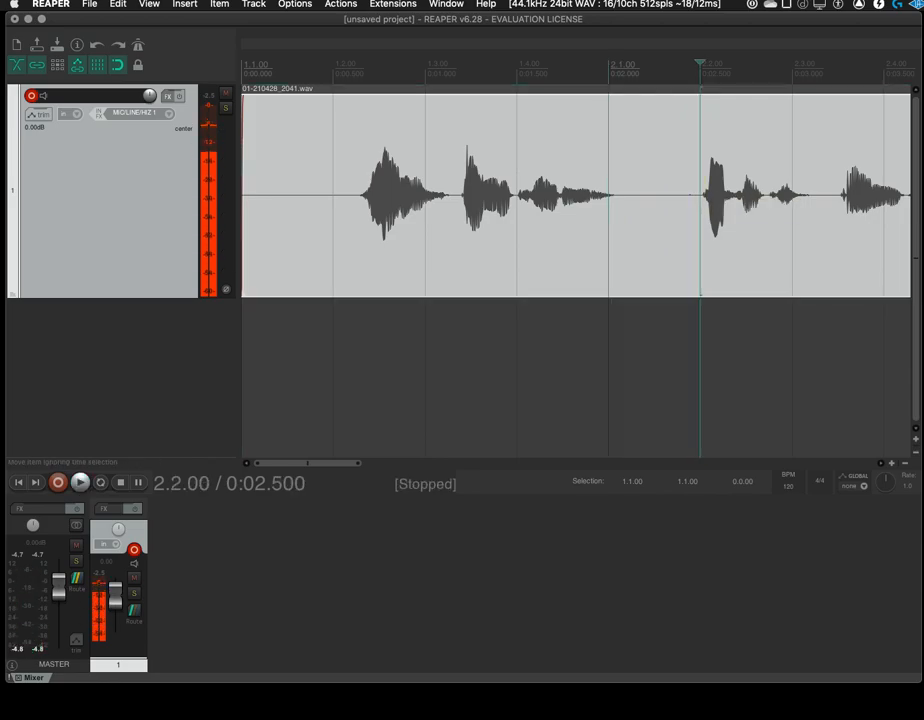
{"action": "left_click", "coordinate": [792, 196]}
{"action": "left_click", "coordinate": [700, 196]}
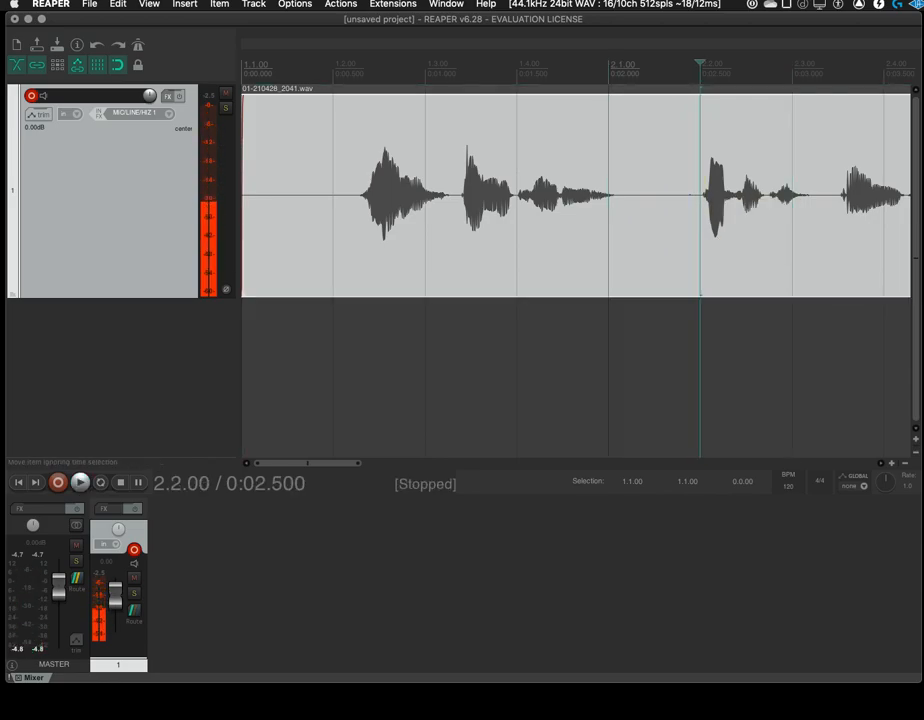
{"action": "left_click", "coordinate": [608, 196]}
{"action": "left_click", "coordinate": [517, 196]}
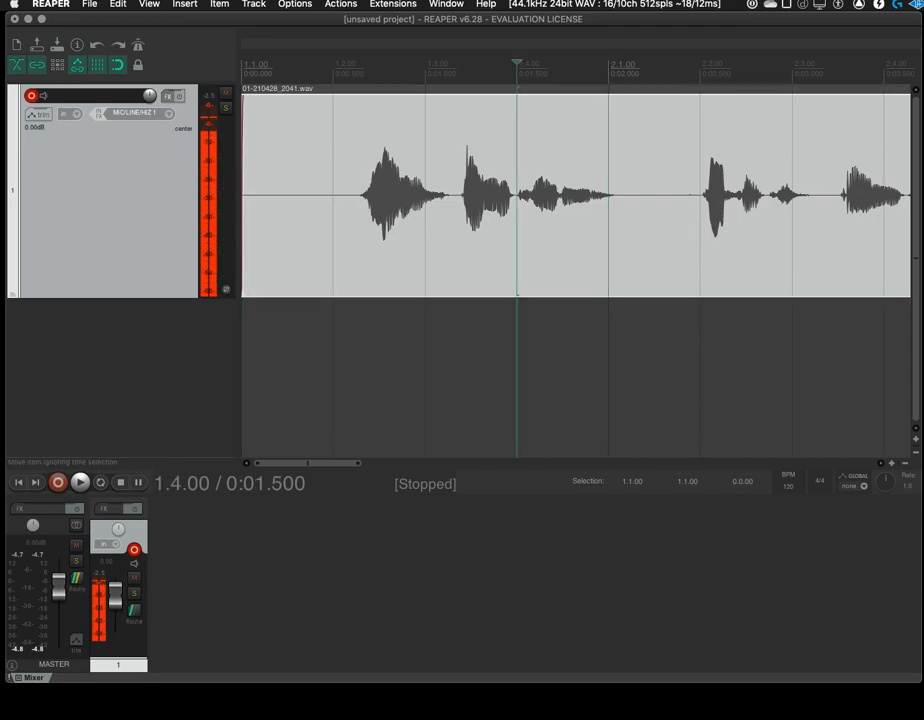
Move the edit cursor back beat by beat to 1.2.00
{"action": "key", "text": "super+Page_Up"}
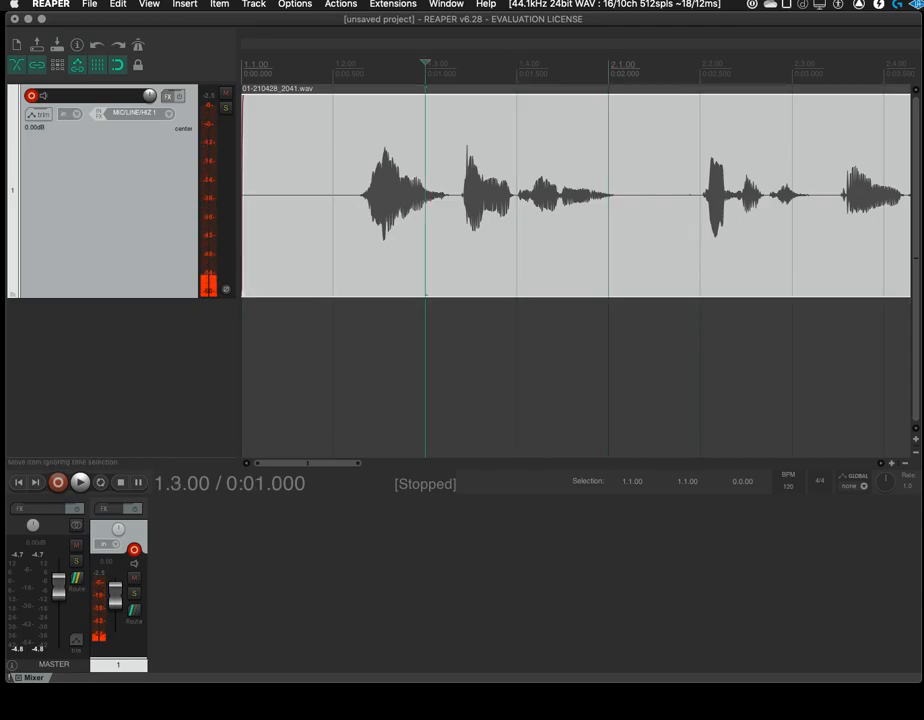
{"action": "key", "text": "super+Page_Up"}
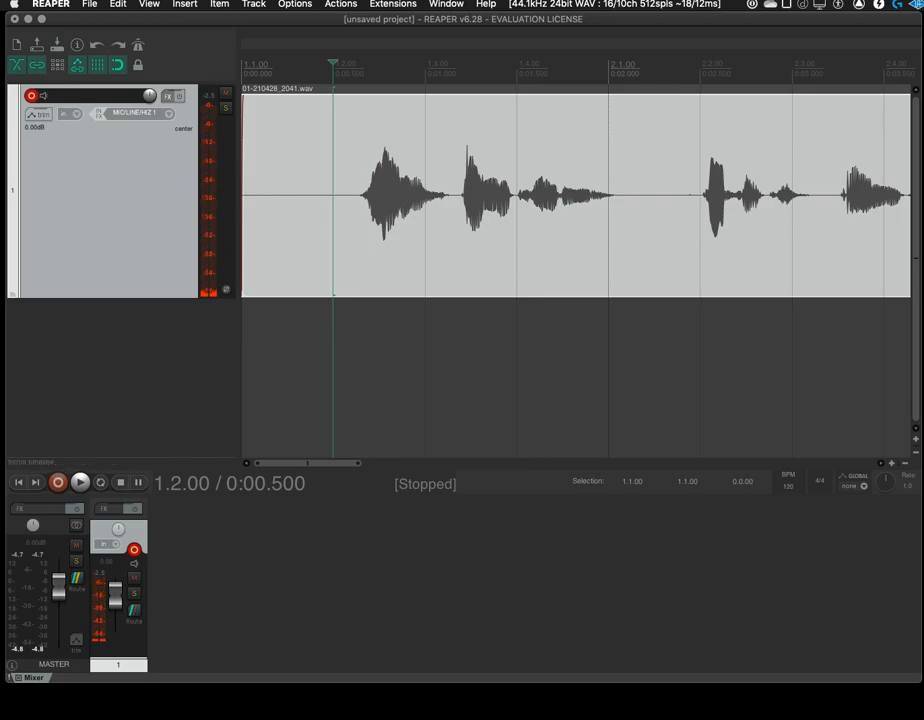
Disable snapping and hide the grid in the arrangement
{"action": "left_click", "coordinate": [295, 4]}
{"action": "mouse_move", "coordinate": [305, 236]}
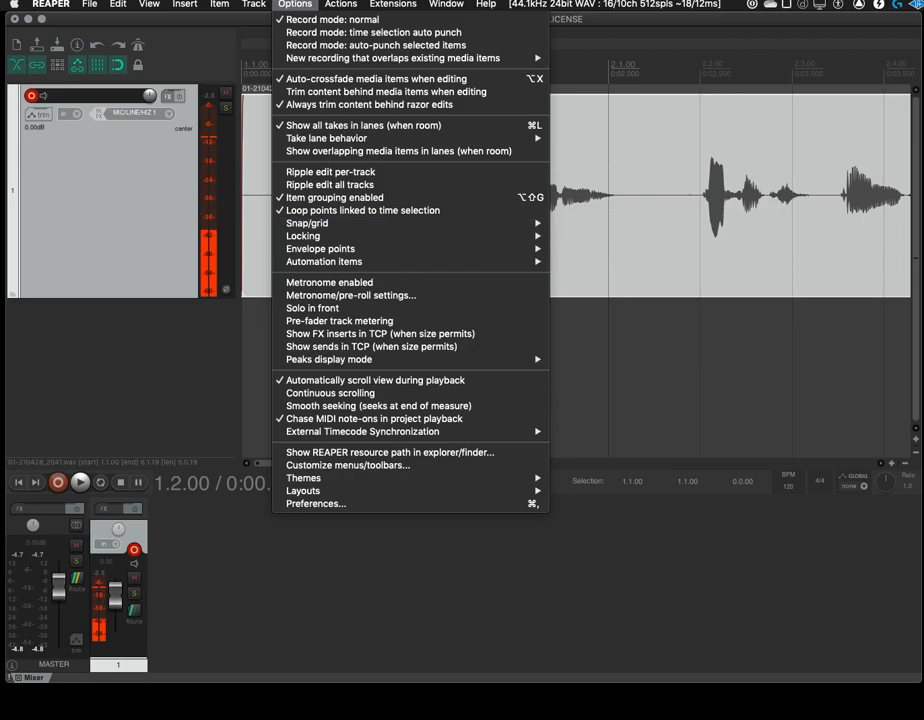
{"action": "key", "text": "Escape"}
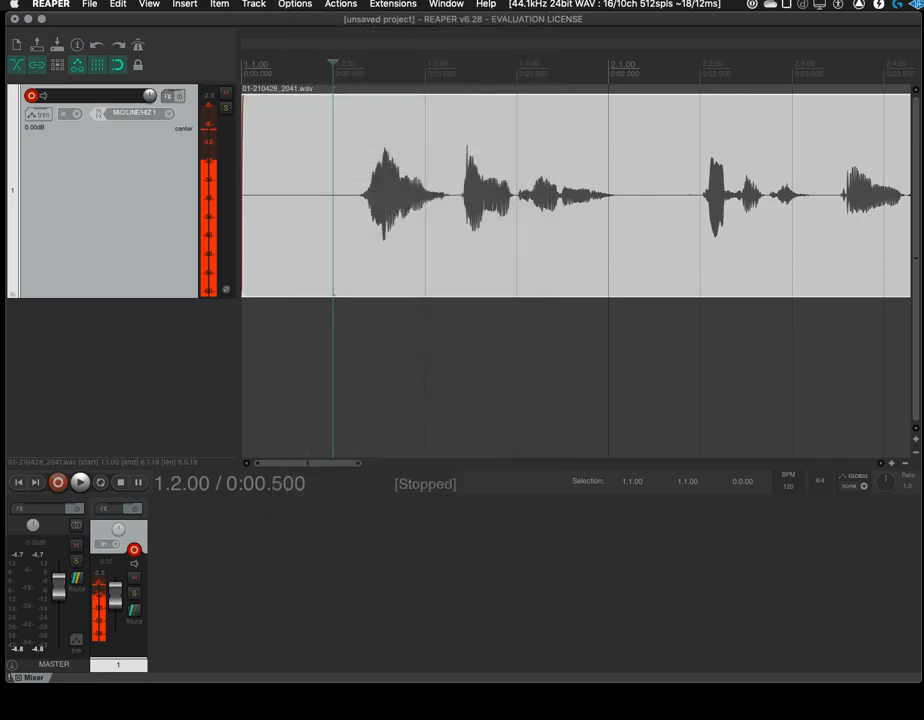
{"action": "left_click", "coordinate": [340, 4]}
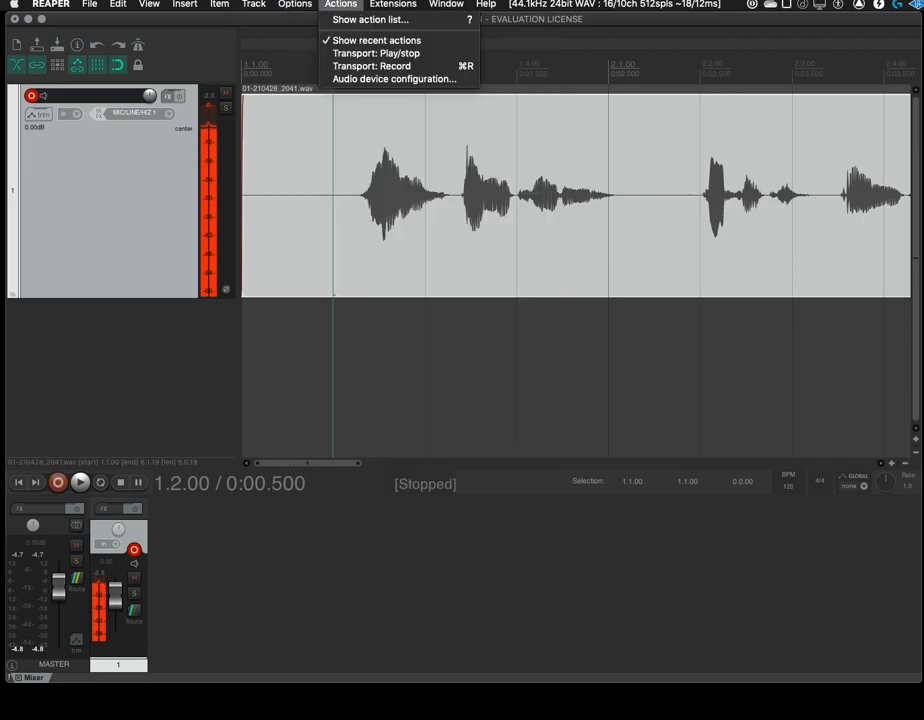
{"action": "mouse_move", "coordinate": [295, 4]}
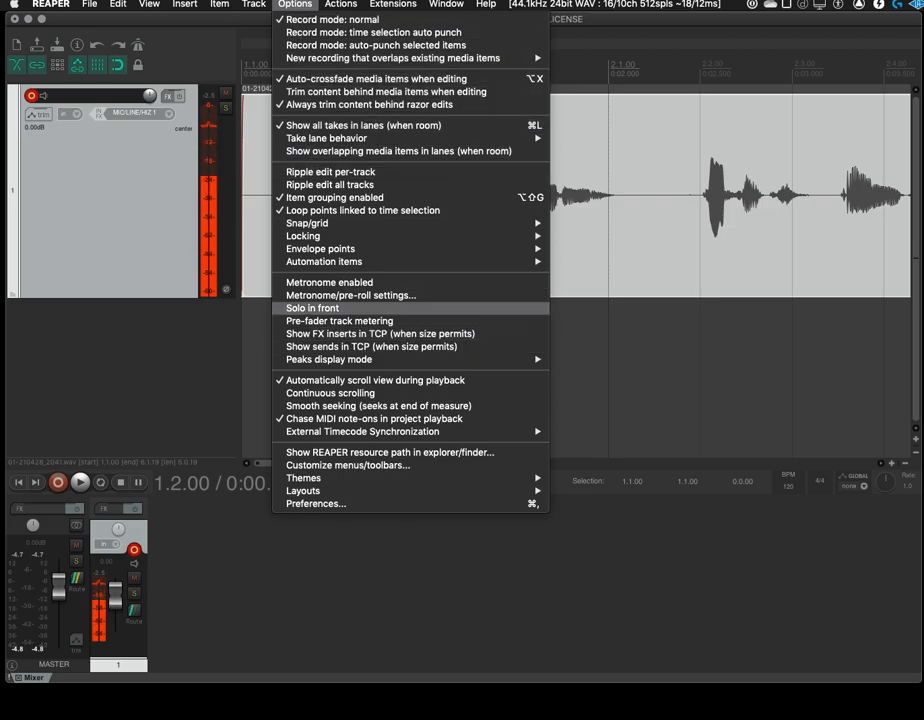
{"action": "mouse_move", "coordinate": [310, 223]}
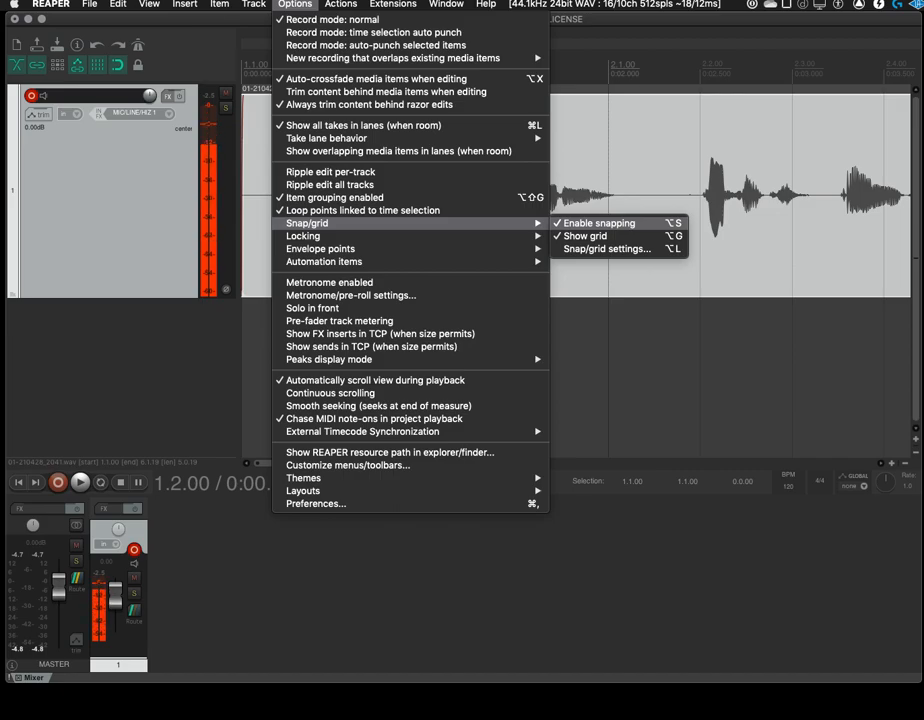
{"action": "left_click", "coordinate": [599, 223]}
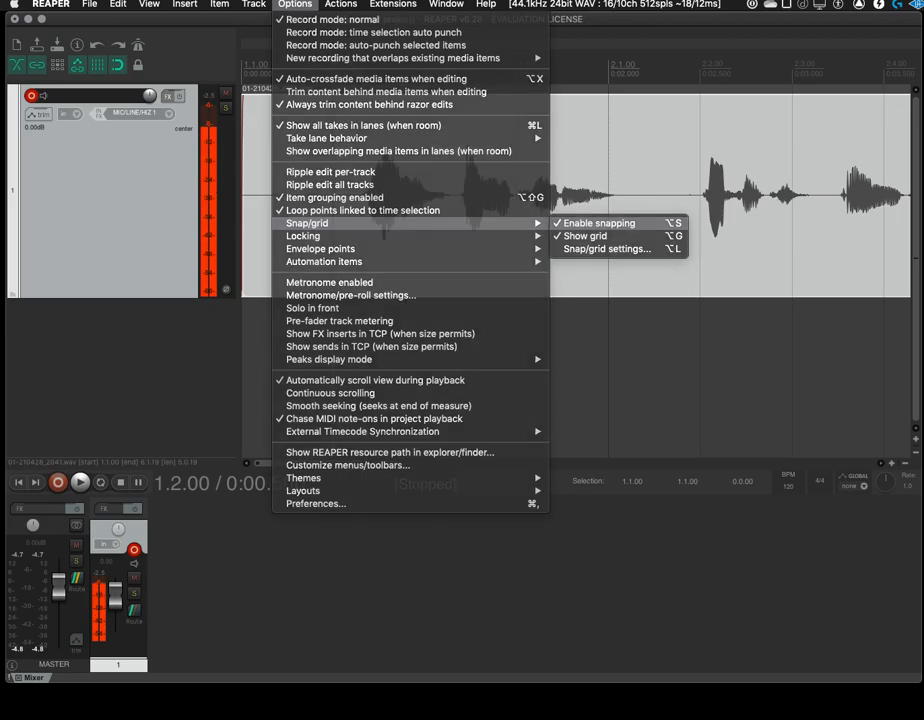
{"action": "left_click", "coordinate": [295, 4]}
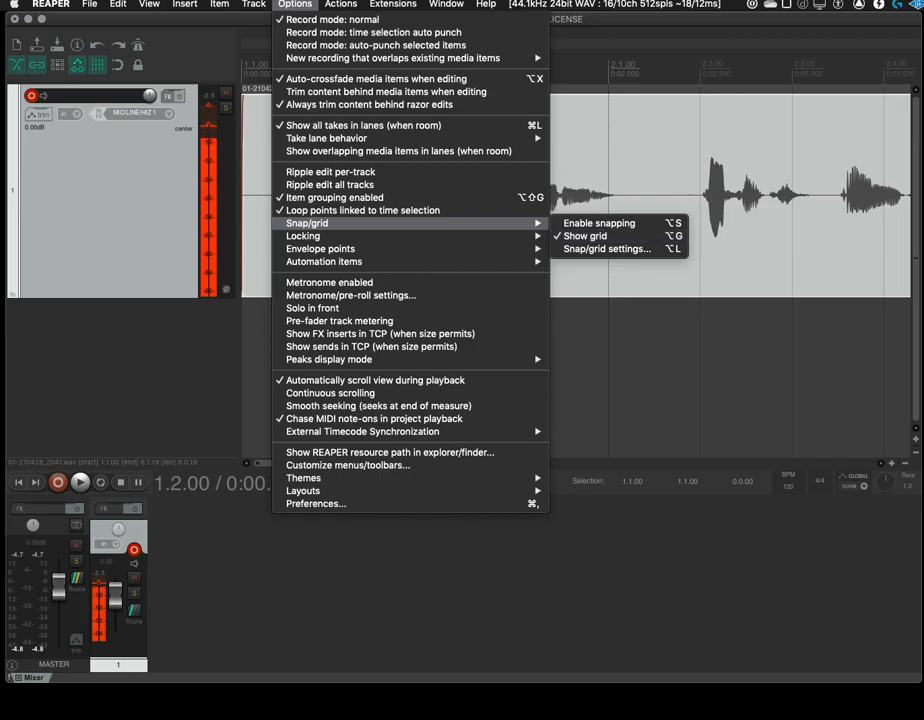
{"action": "left_click", "coordinate": [590, 236]}
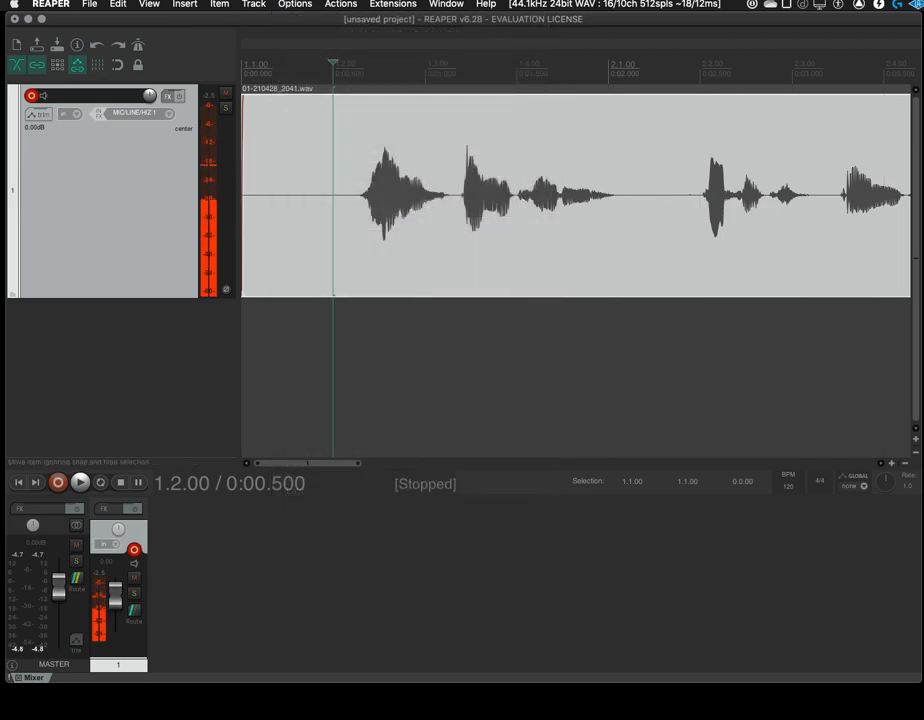
Examine the recorded item at different magnifications and along the timeline, from its first words to its full length
{"action": "scroll", "coordinate": [576, 195], "scroll_direction": "up", "scroll_amount": 5}
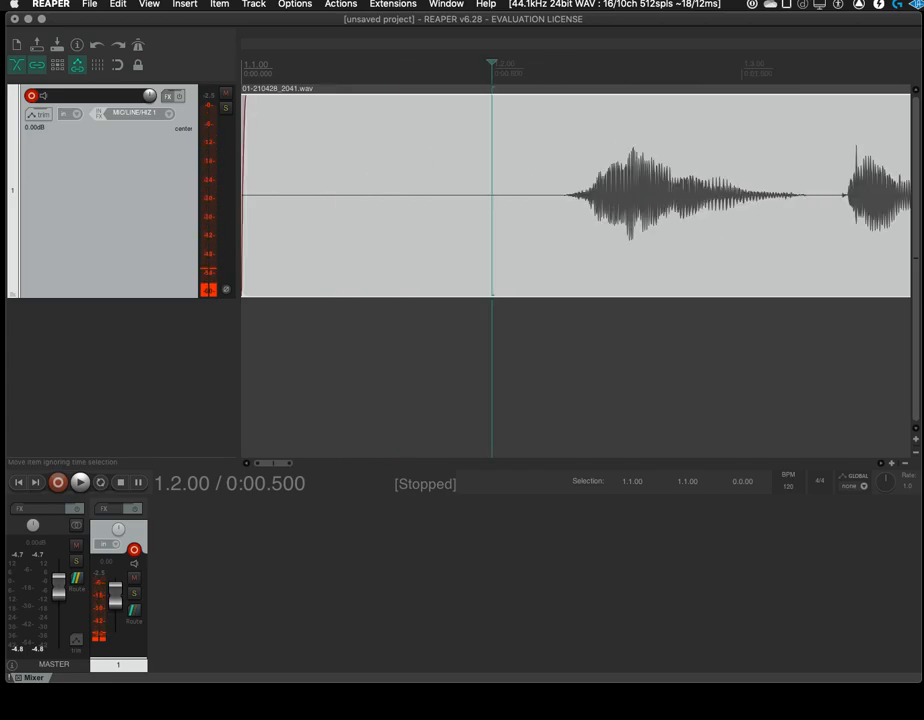
{"action": "scroll", "coordinate": [576, 195], "scroll_direction": "down", "scroll_amount": 8}
{"action": "scroll", "coordinate": [576, 195], "scroll_direction": "up", "scroll_amount": 4}
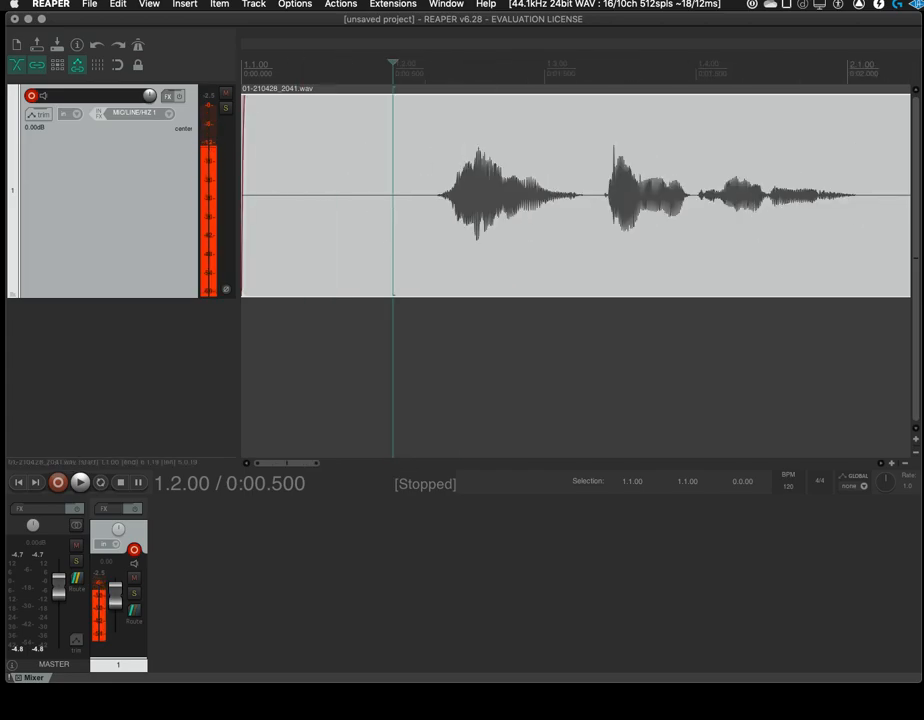
{"action": "scroll", "coordinate": [576, 195], "scroll_direction": "down", "scroll_amount": 6}
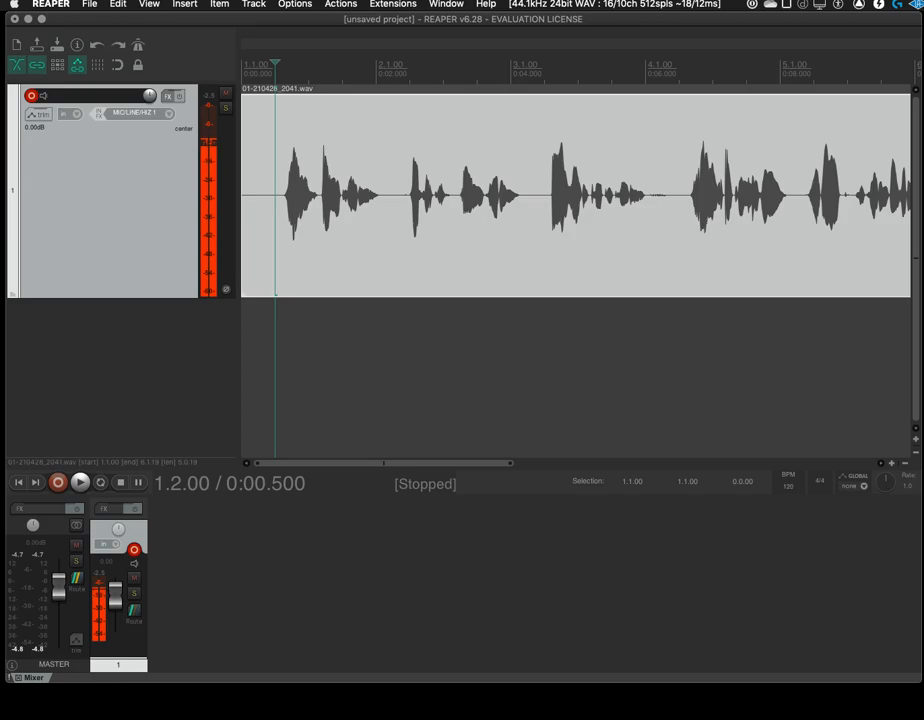
{"action": "scroll", "coordinate": [576, 195], "scroll_direction": "down", "scroll_amount": 4}
{"action": "scroll", "coordinate": [576, 195], "scroll_direction": "up", "scroll_amount": 4}
{"action": "scroll", "coordinate": [576, 195], "scroll_direction": "down", "scroll_amount": 4}
{"action": "scroll", "coordinate": [576, 195], "scroll_direction": "up", "scroll_amount": 4}
{"action": "scroll", "coordinate": [576, 195], "scroll_direction": "right", "scroll_amount": 3}
{"action": "scroll", "coordinate": [576, 195], "scroll_direction": "left", "scroll_amount": 2}
{"action": "scroll", "coordinate": [576, 195], "scroll_direction": "left", "scroll_amount": 2}
{"action": "scroll", "coordinate": [576, 195], "scroll_direction": "up", "scroll_amount": 3}
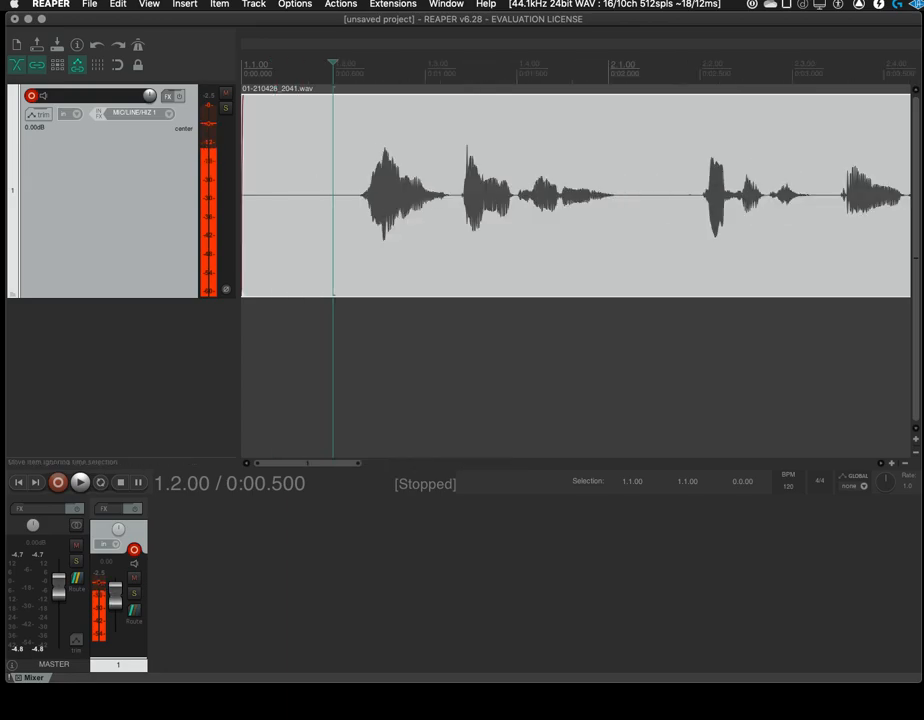
{"action": "scroll", "coordinate": [576, 195], "scroll_direction": "down", "scroll_amount": 5}
{"action": "scroll", "coordinate": [576, 195], "scroll_direction": "up", "scroll_amount": 2}
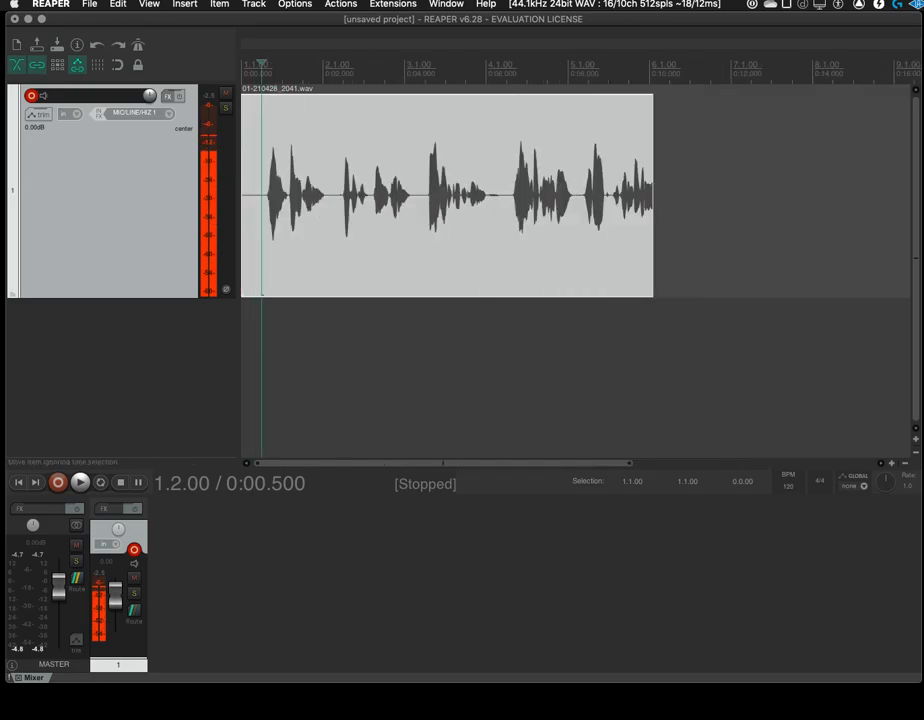
{"action": "scroll", "coordinate": [576, 195], "scroll_direction": "down", "scroll_amount": 4}
{"action": "scroll", "coordinate": [576, 195], "scroll_direction": "up", "scroll_amount": 4}
{"action": "scroll", "coordinate": [576, 195], "scroll_direction": "down", "scroll_amount": 2}
{"action": "scroll", "coordinate": [576, 195], "scroll_direction": "up", "scroll_amount": 2}
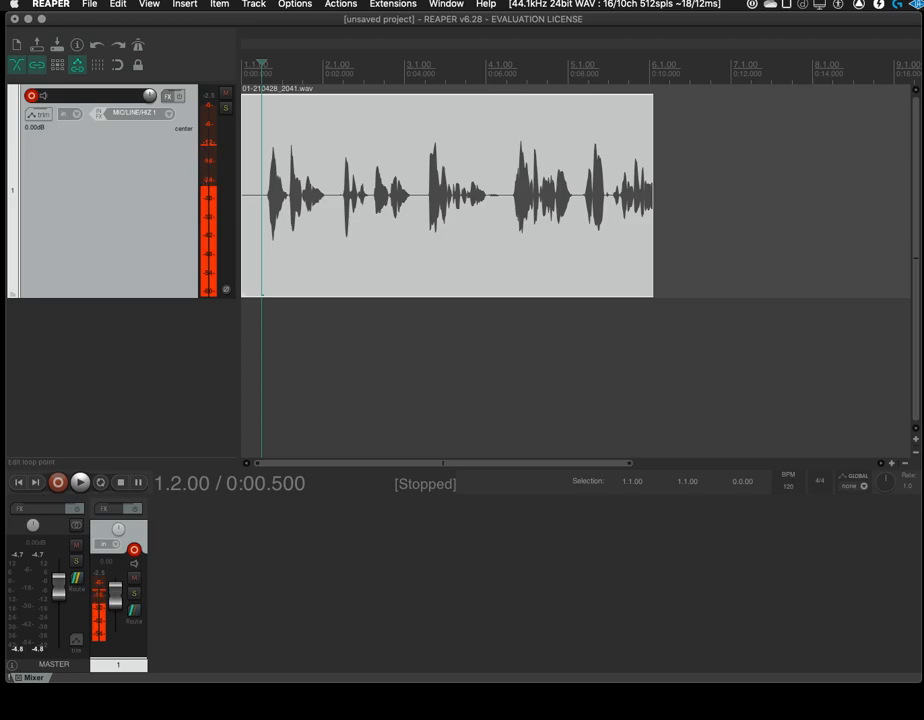
Set the timeline ruler's time unit to Minutes:Seconds
{"action": "right_click", "coordinate": [451, 72]}
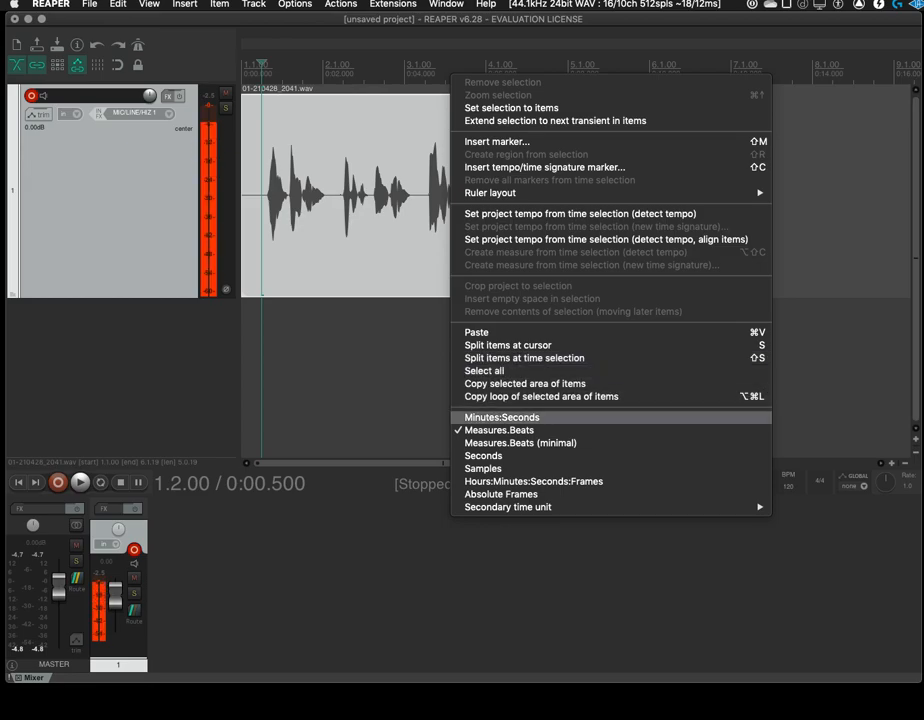
{"action": "left_click", "coordinate": [505, 417]}
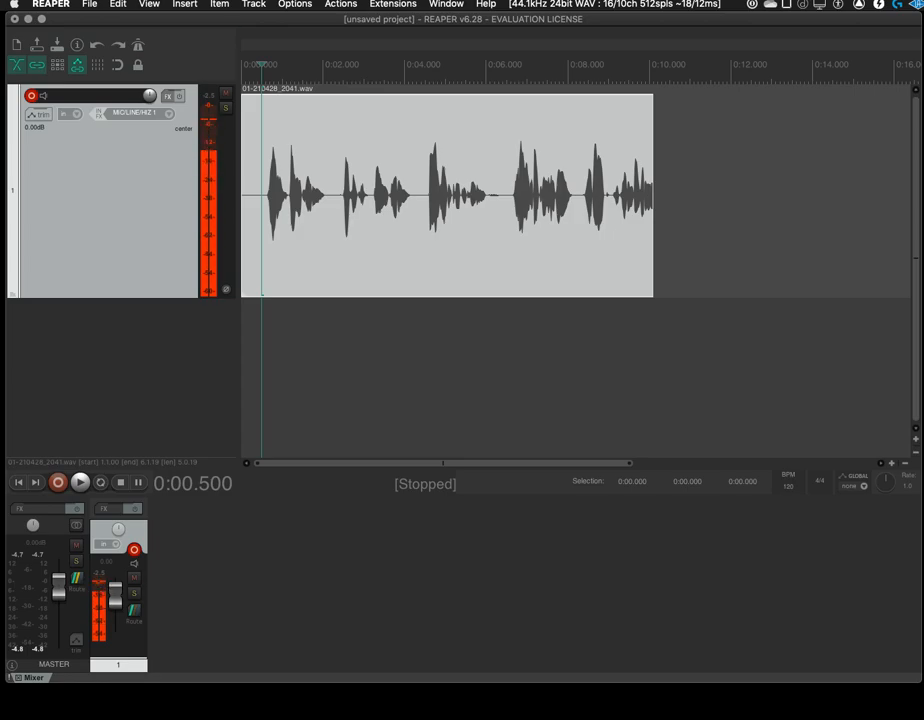
Hide the docker with the mixer and resize the main window to a shorter height
{"action": "left_click", "coordinate": [149, 4]}
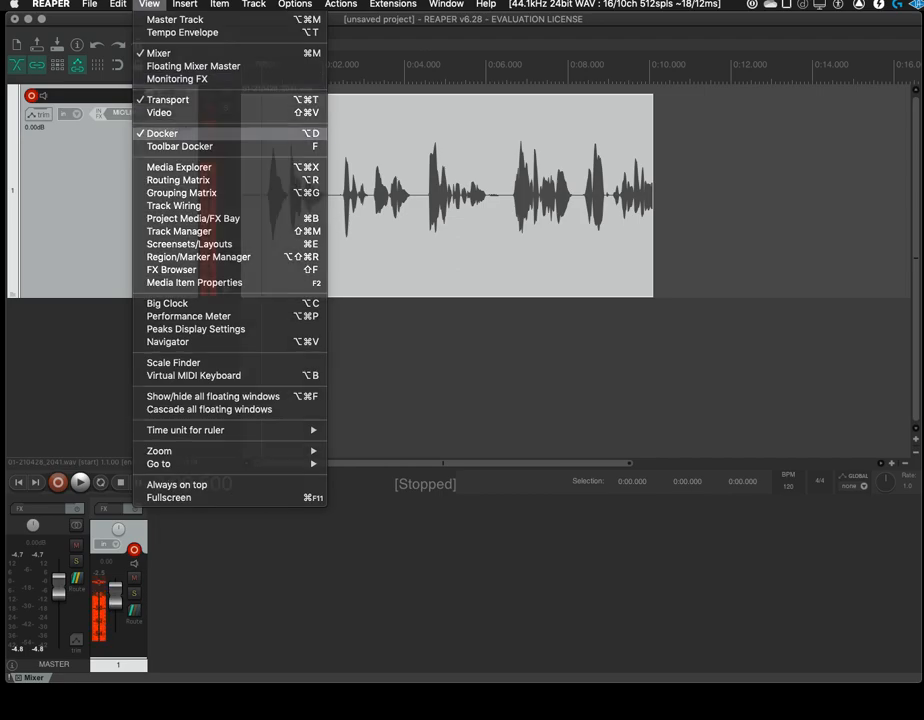
{"action": "left_click", "coordinate": [165, 133]}
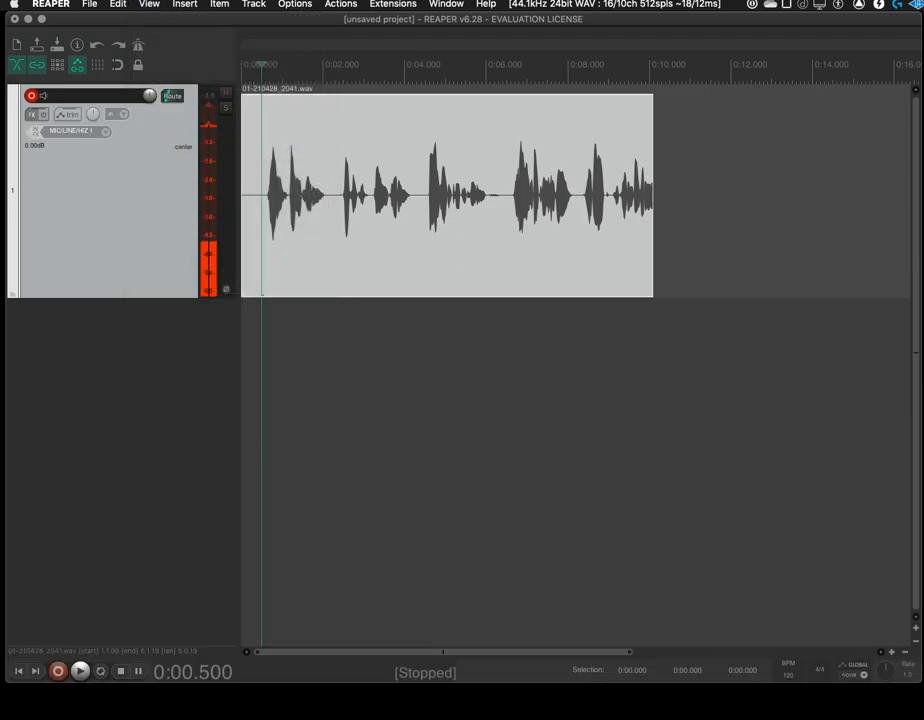
{"action": "left_click_drag", "start_coordinate": [920, 683], "coordinate": [923, 717]}
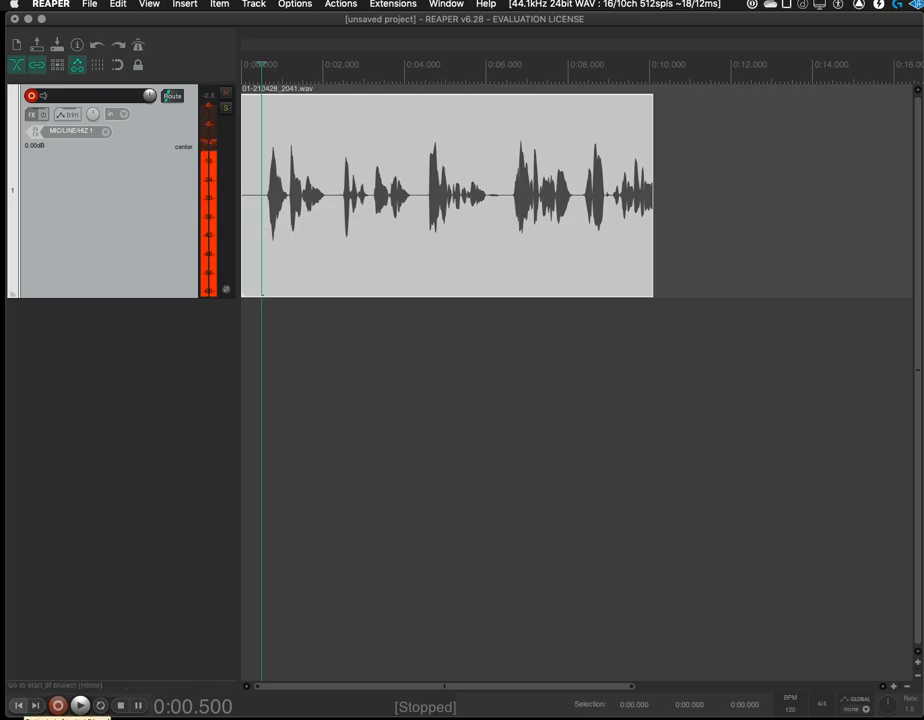
{"action": "left_click_drag", "start_coordinate": [462, 718], "coordinate": [462, 632]}
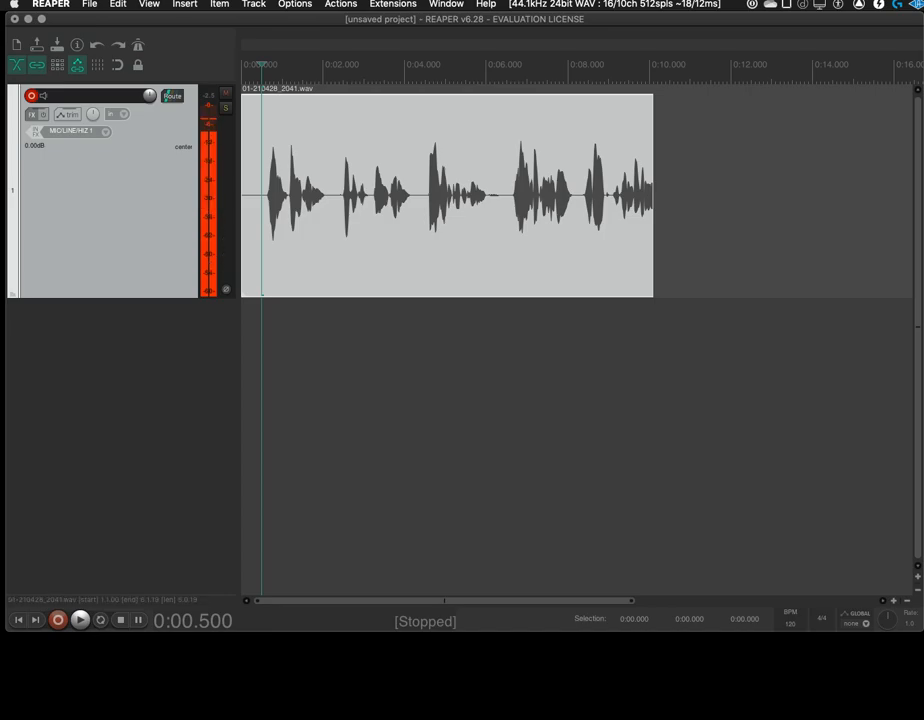
Hide the transport and show it again
{"action": "left_click", "coordinate": [149, 4]}
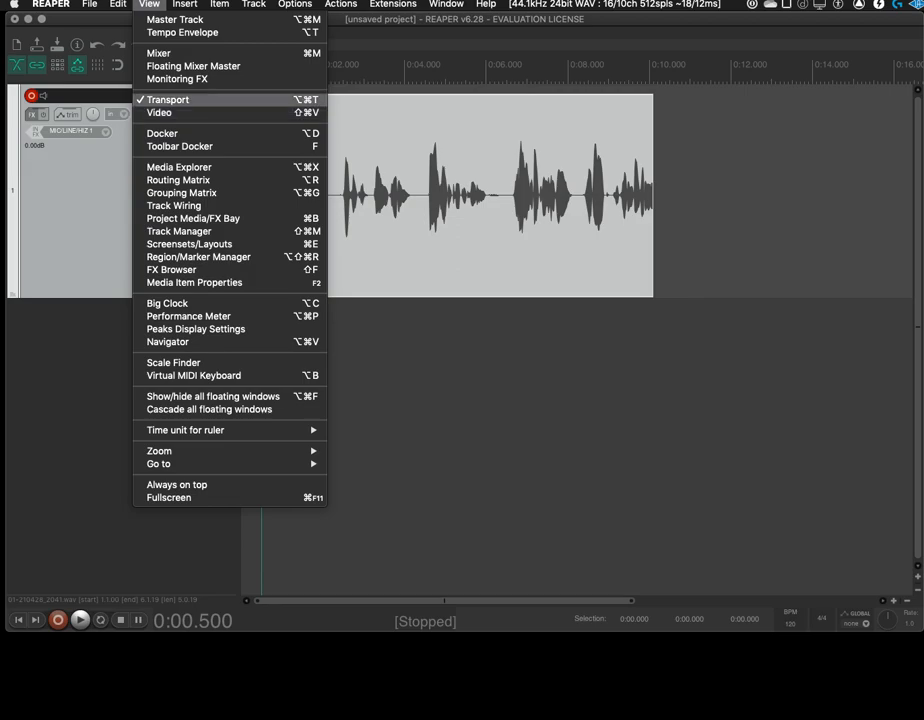
{"action": "left_click", "coordinate": [160, 100]}
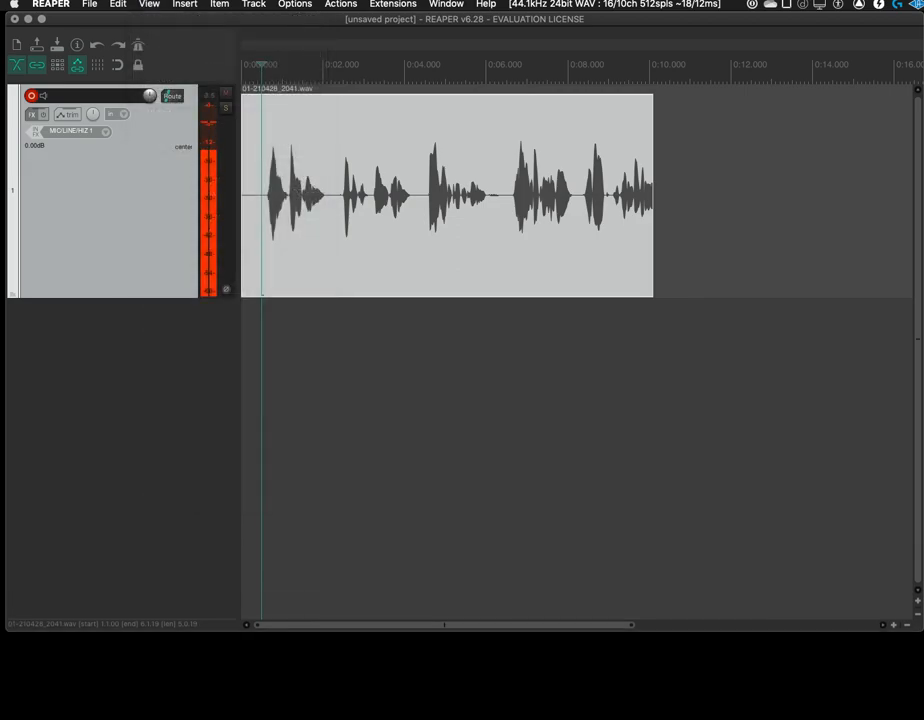
{"action": "left_click", "coordinate": [149, 4]}
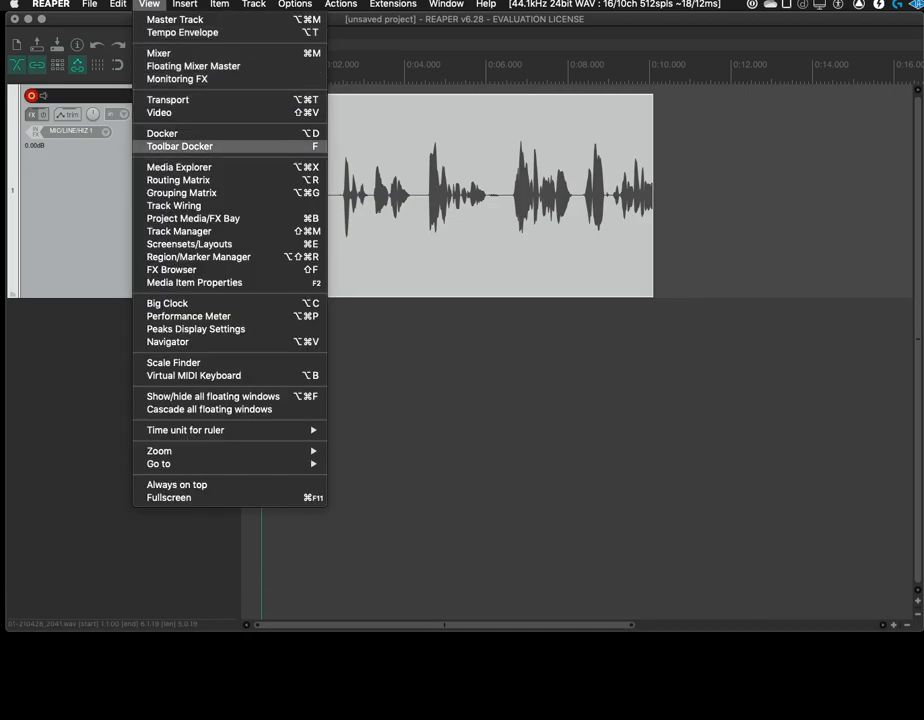
{"action": "left_click", "coordinate": [160, 100]}
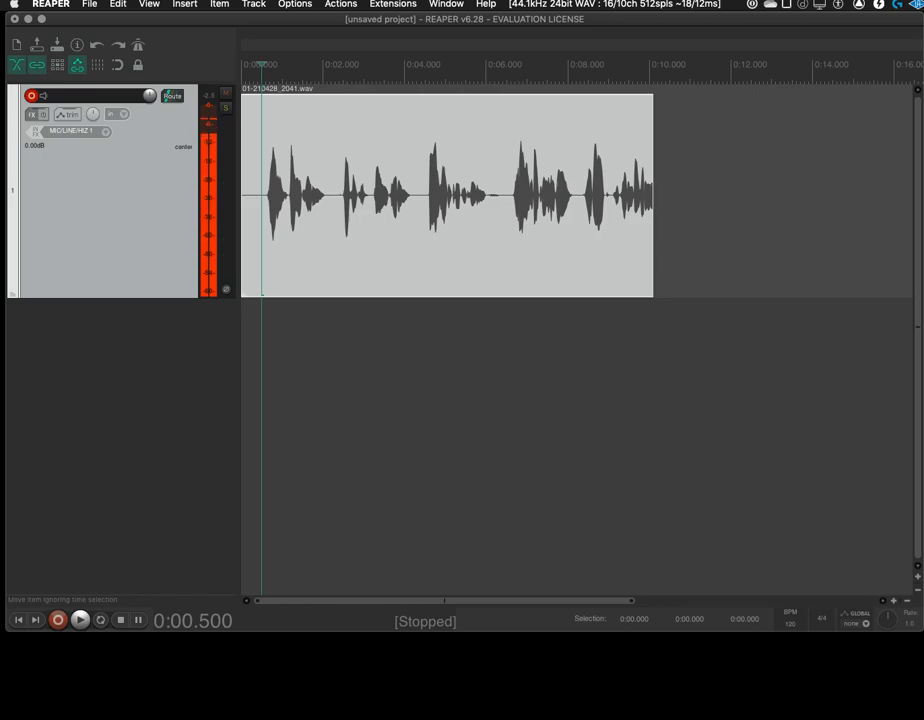
Place the edit cursor in the pause between phrases of the recorded item at 0:06.026, leaving the item's properties unchanged
{"action": "left_click", "coordinate": [486, 200]}
{"action": "left_click", "coordinate": [488, 190]}
{"action": "left_click", "coordinate": [485, 190]}
{"action": "left_click", "coordinate": [433, 190]}
{"action": "double_click", "coordinate": [463, 190]}
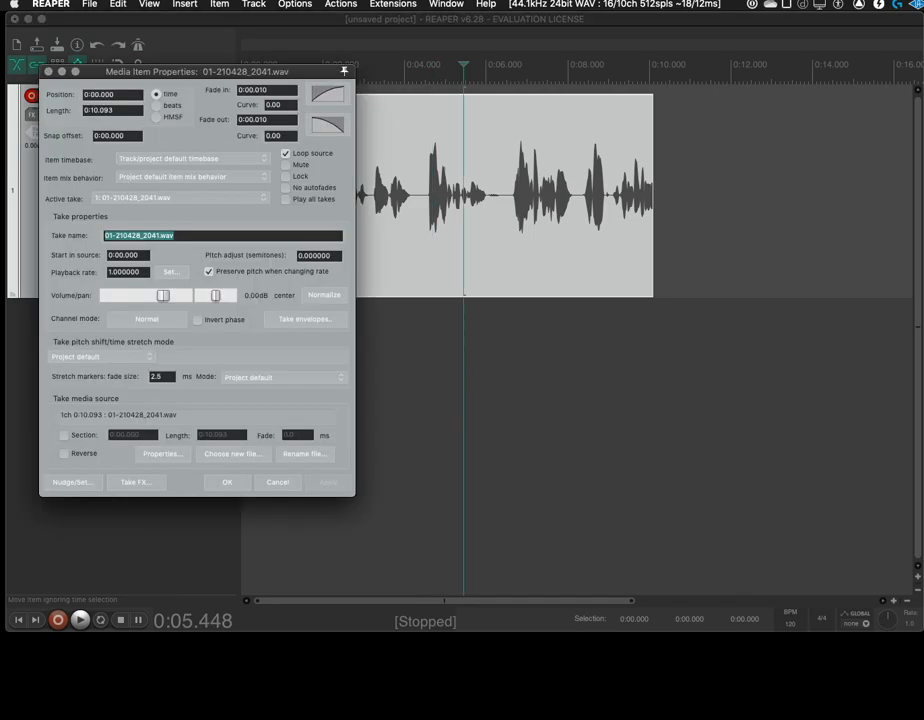
{"action": "key", "text": "Escape"}
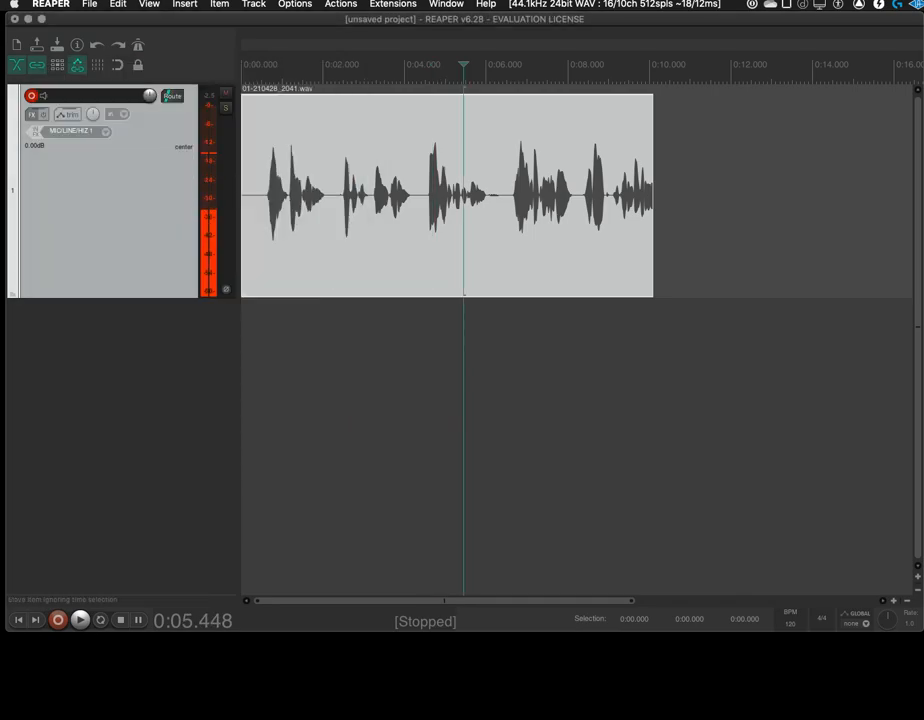
{"action": "left_click", "coordinate": [487, 192]}
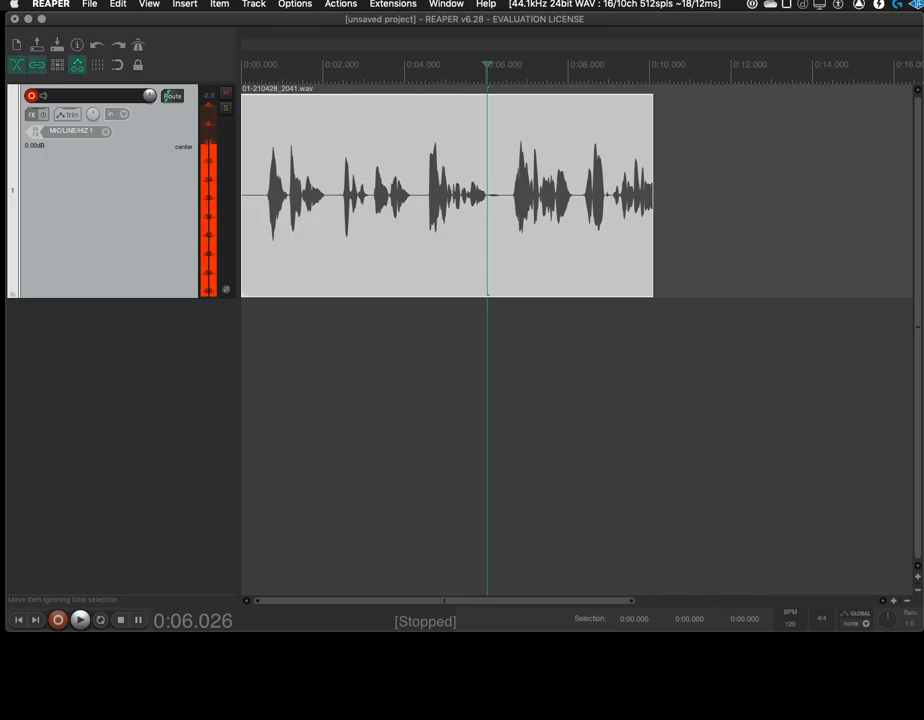
Record a second take of about 5 seconds from the edit cursor and keep it, turning off the save/delete prompt on stop
{"action": "left_click", "coordinate": [58, 620]}
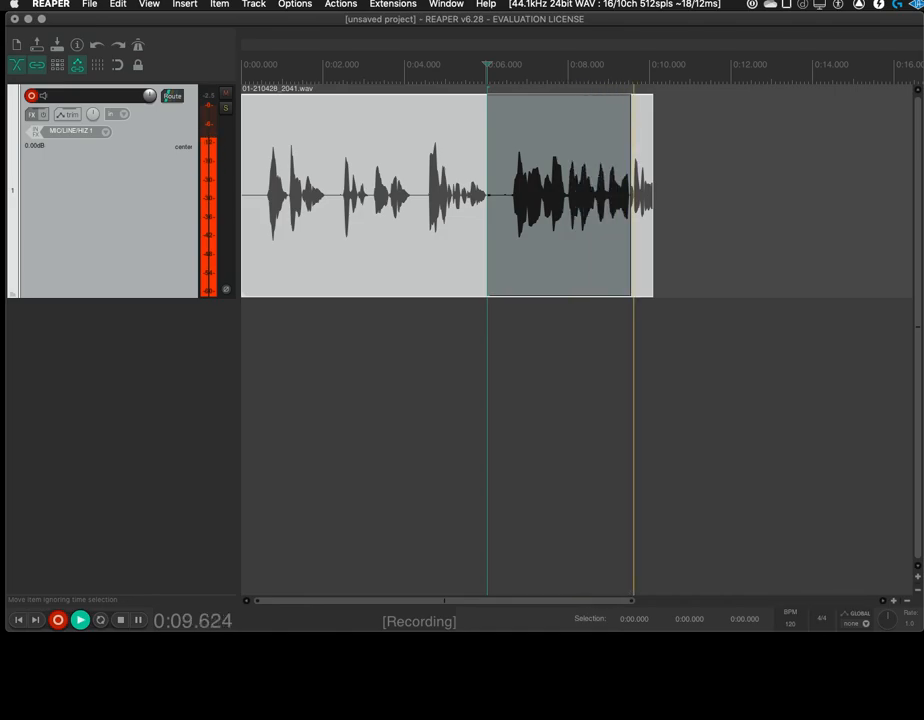
{"action": "key", "text": "space"}
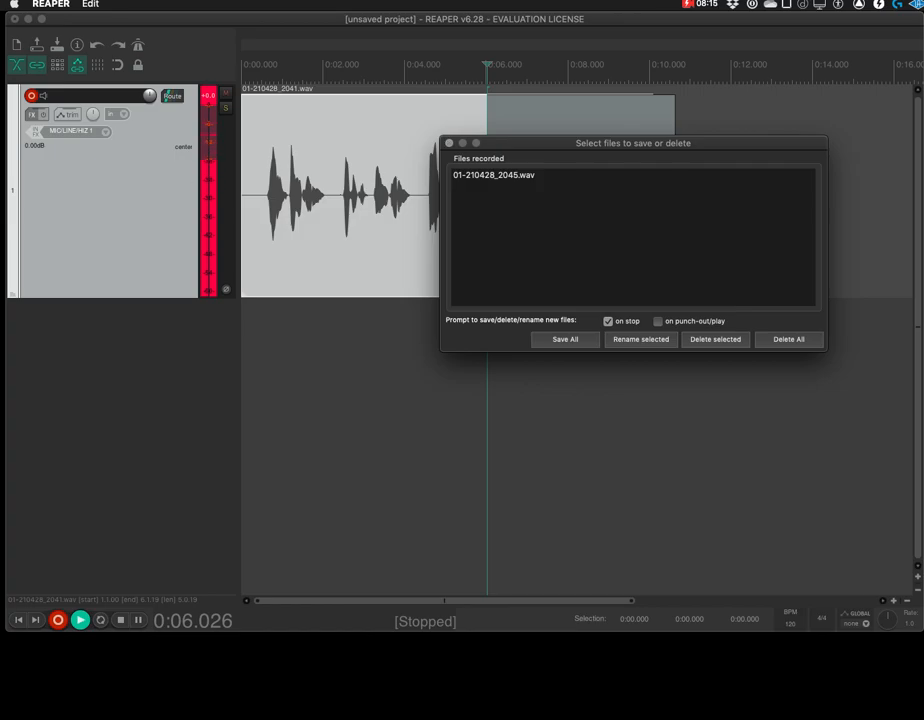
{"action": "left_click", "coordinate": [608, 321]}
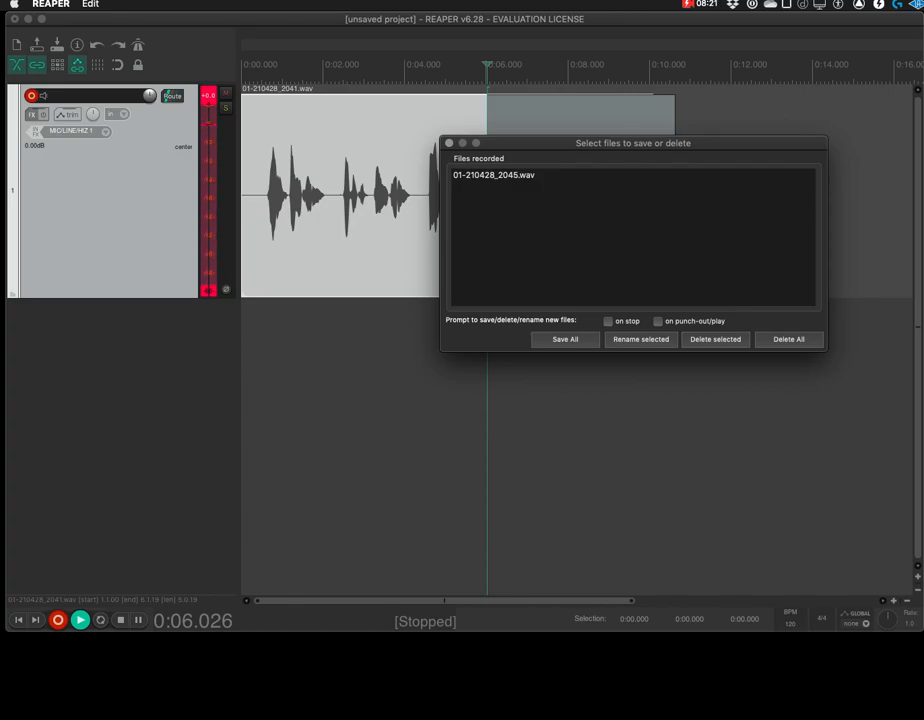
{"action": "key", "text": "Return"}
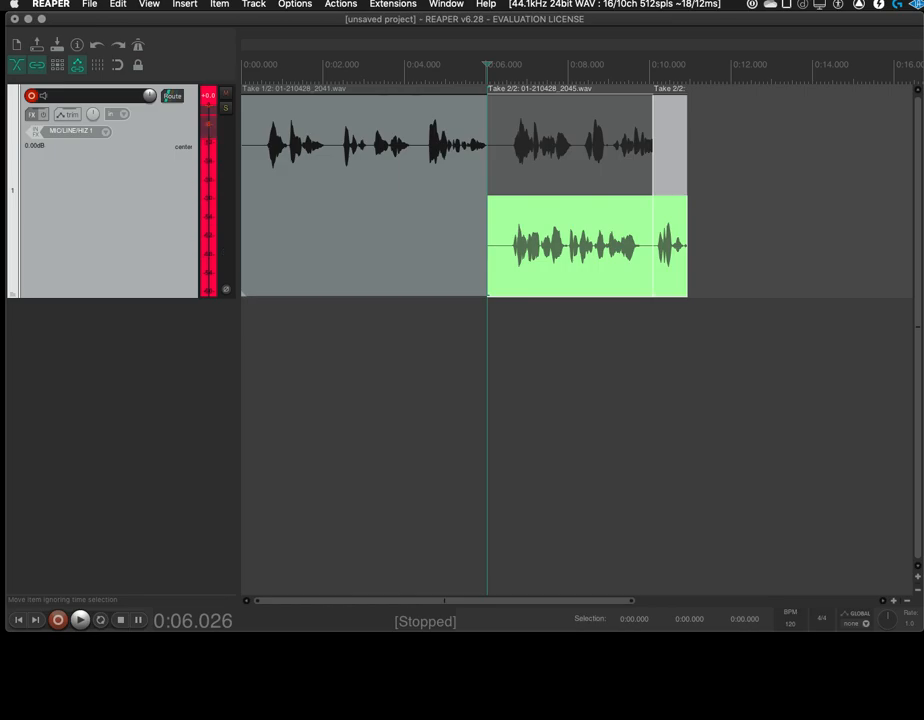
Crop the re-recorded items after 0:06.026 and the first recorded item to their active takes
{"action": "right_click", "coordinate": [561, 247]}
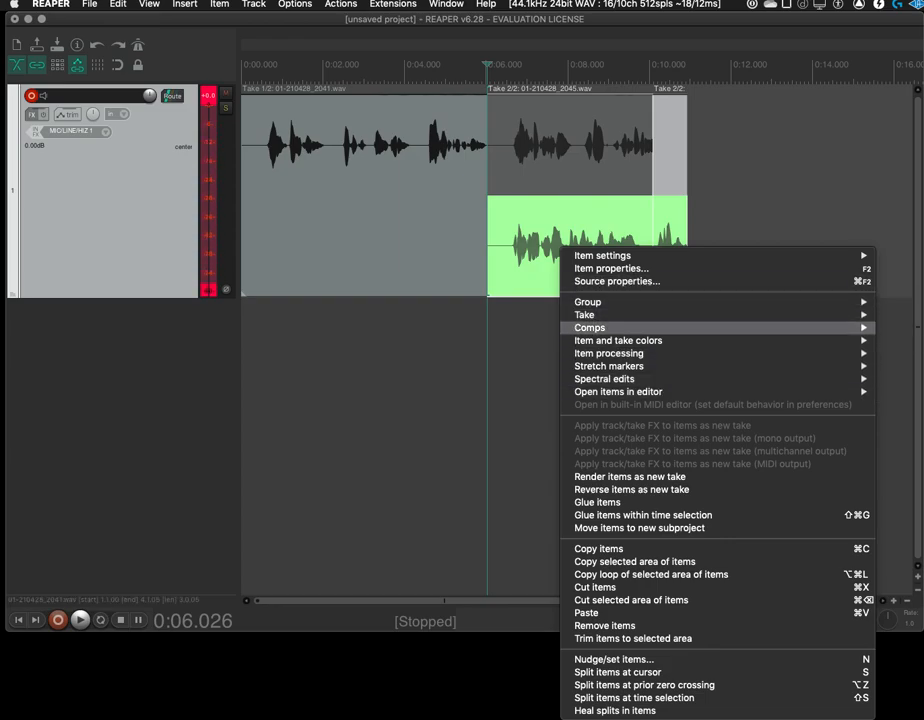
{"action": "mouse_move", "coordinate": [600, 314]}
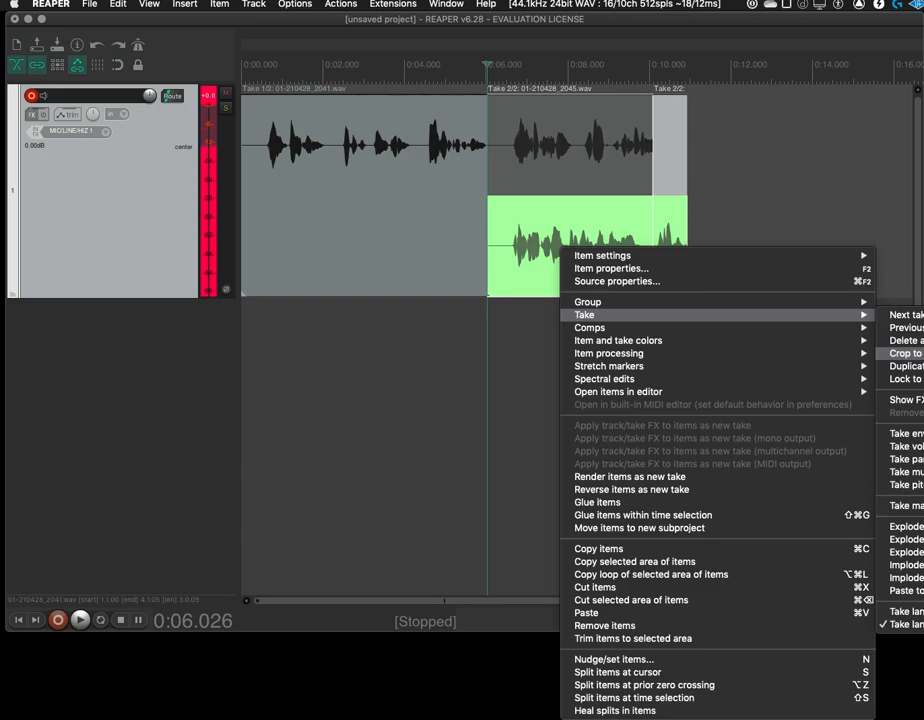
{"action": "left_click", "coordinate": [905, 353]}
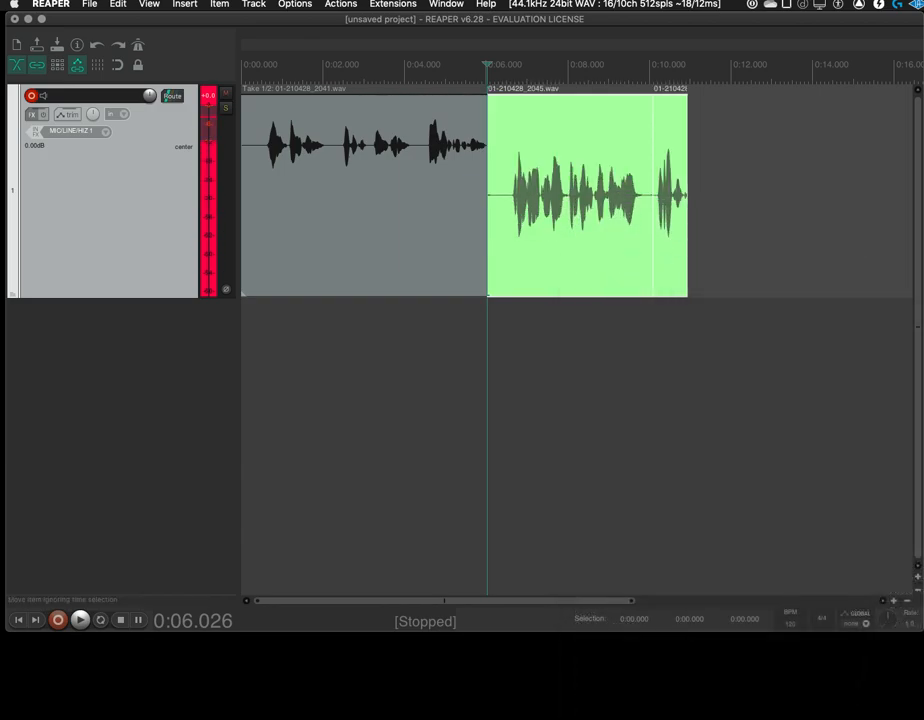
{"action": "left_click", "coordinate": [379, 184]}
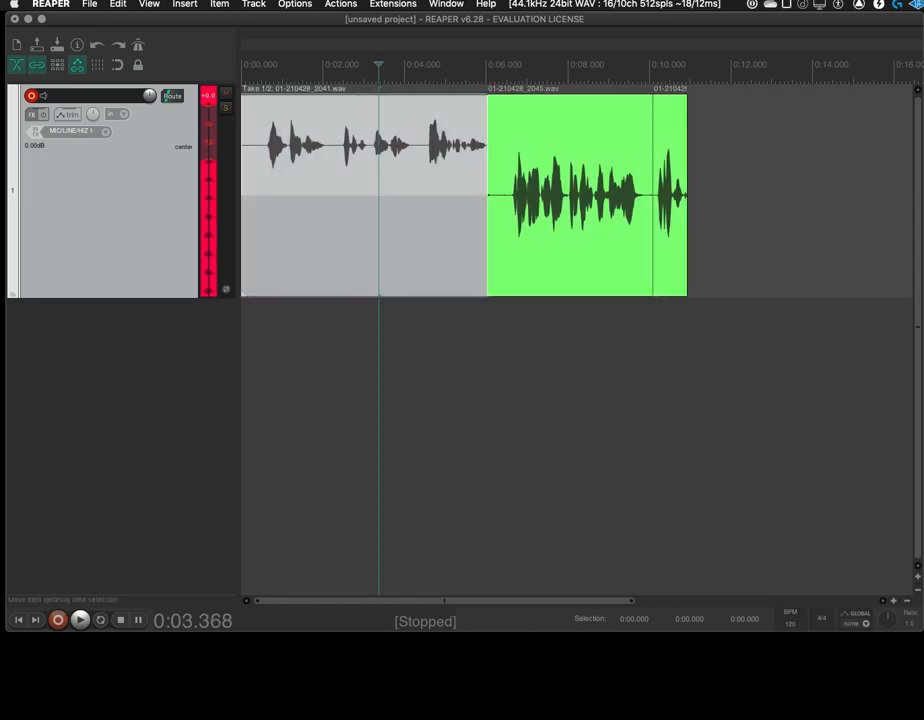
{"action": "right_click", "coordinate": [384, 151]}
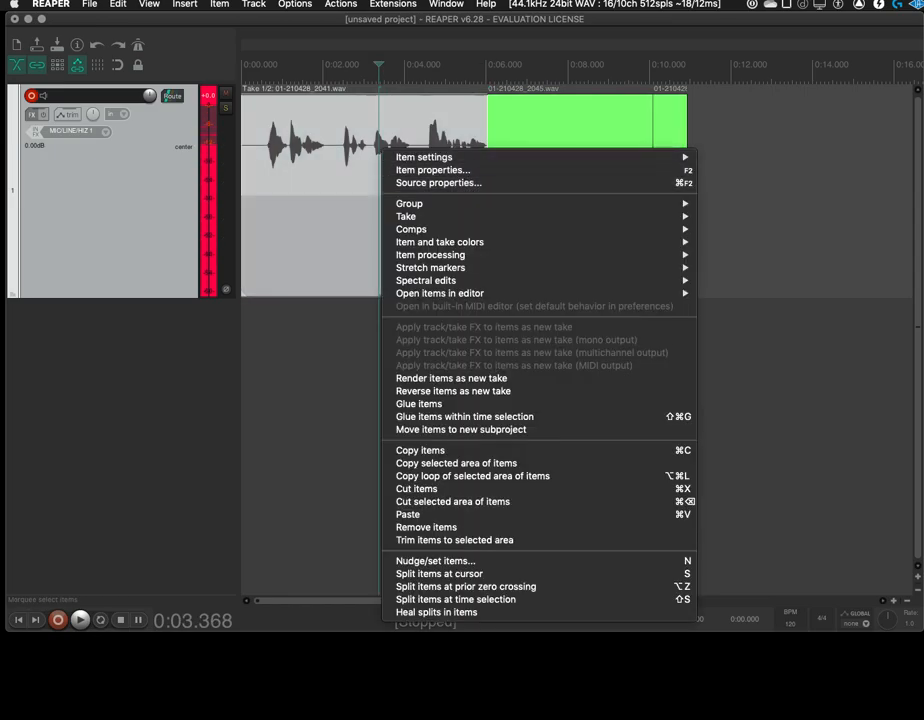
{"action": "mouse_move", "coordinate": [430, 229]}
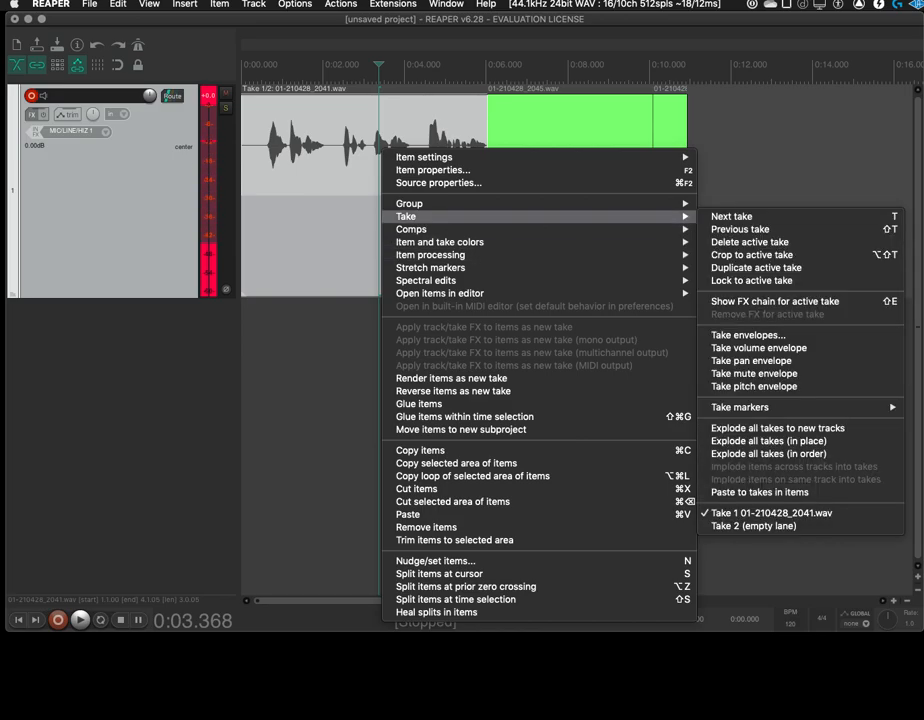
{"action": "left_click", "coordinate": [752, 254]}
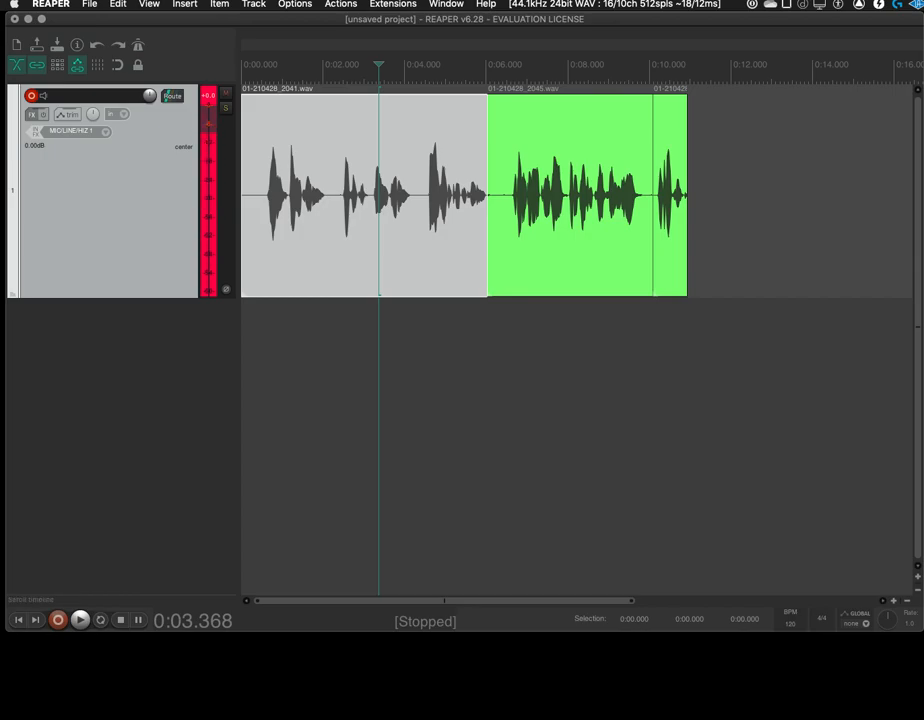
Set new recordings that overlap existing media items to trim the items behind them (tape mode)
{"action": "left_click", "coordinate": [295, 4]}
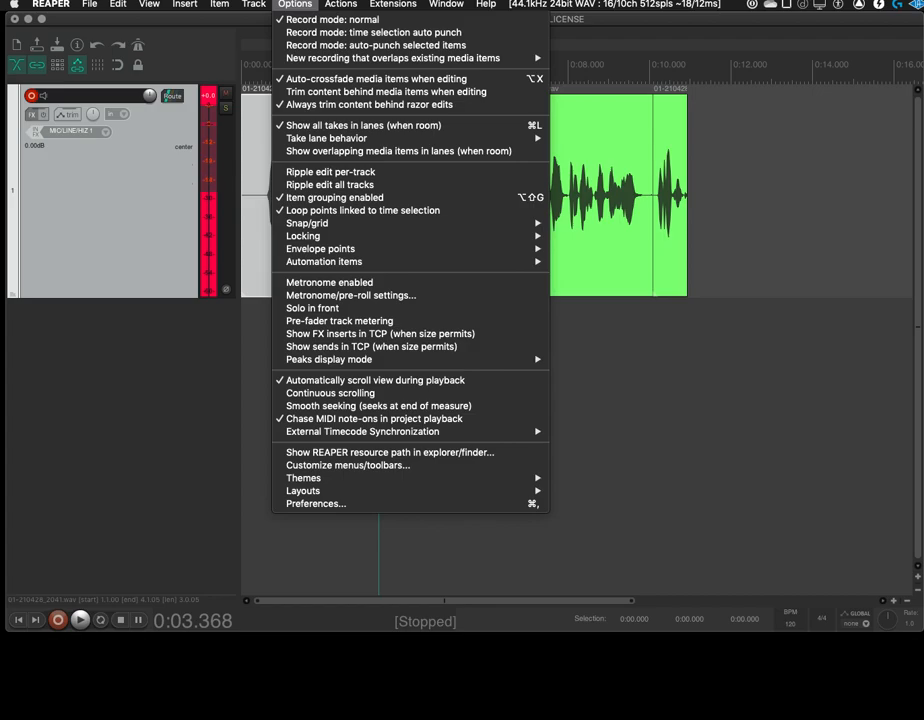
{"action": "mouse_move", "coordinate": [400, 58]}
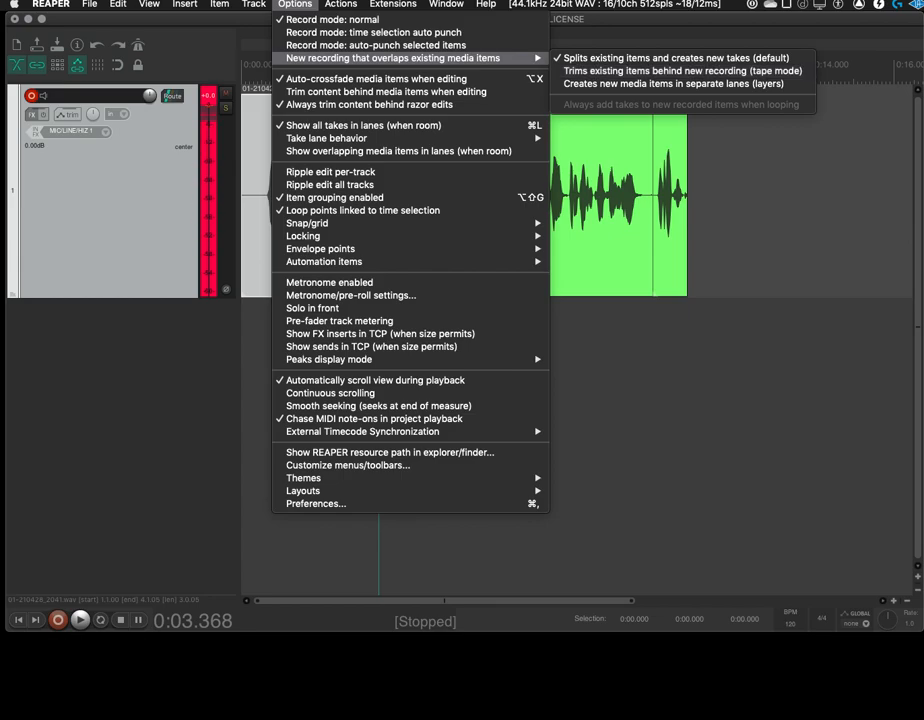
{"action": "left_click", "coordinate": [683, 70]}
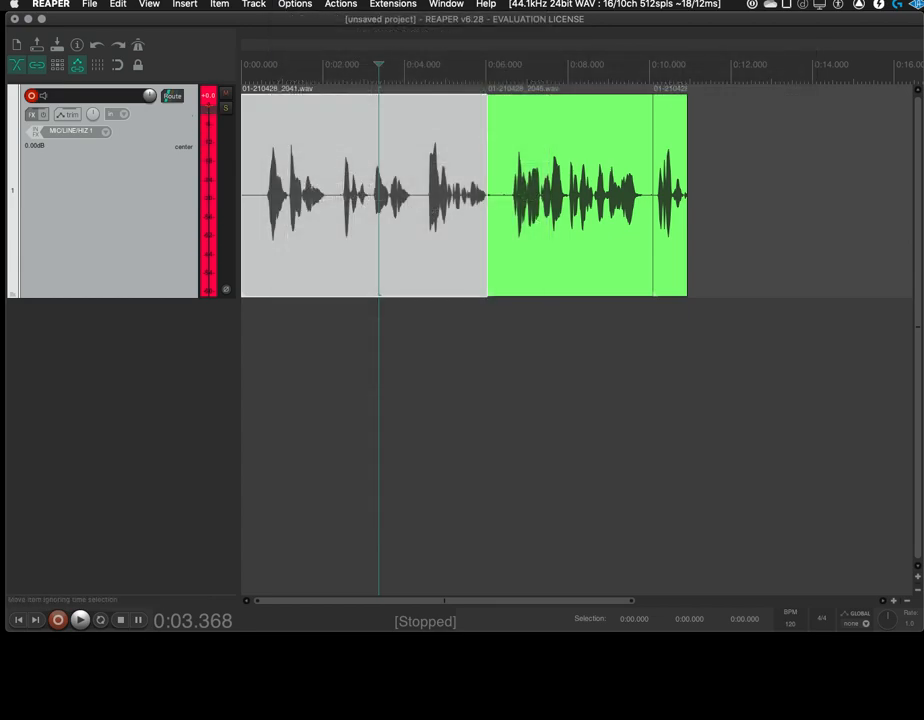
Place the edit cursor at 0:09.922, in the pause near the end of the green item, and record about 4 seconds over the existing audio
{"action": "left_click", "coordinate": [652, 205]}
{"action": "left_click", "coordinate": [618, 205]}
{"action": "left_click", "coordinate": [646, 205]}
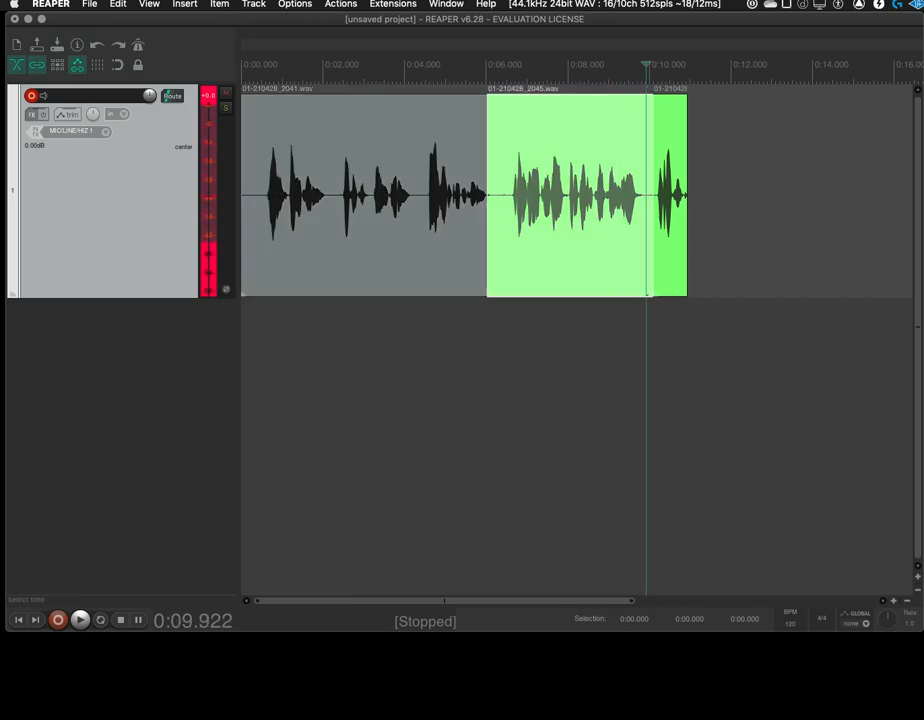
{"action": "left_click", "coordinate": [57, 620]}
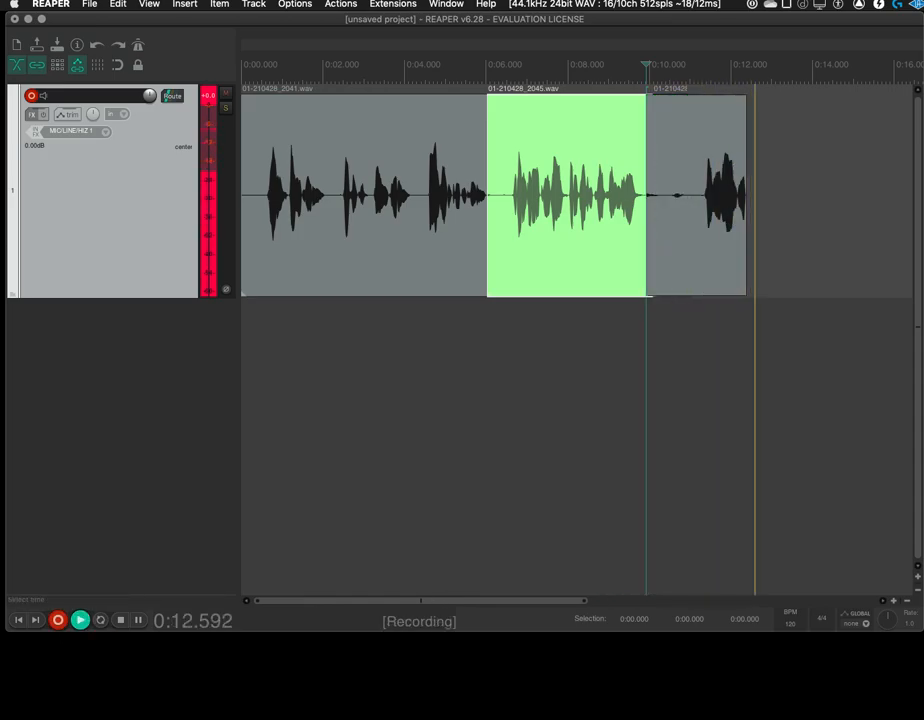
{"action": "key", "text": "space"}
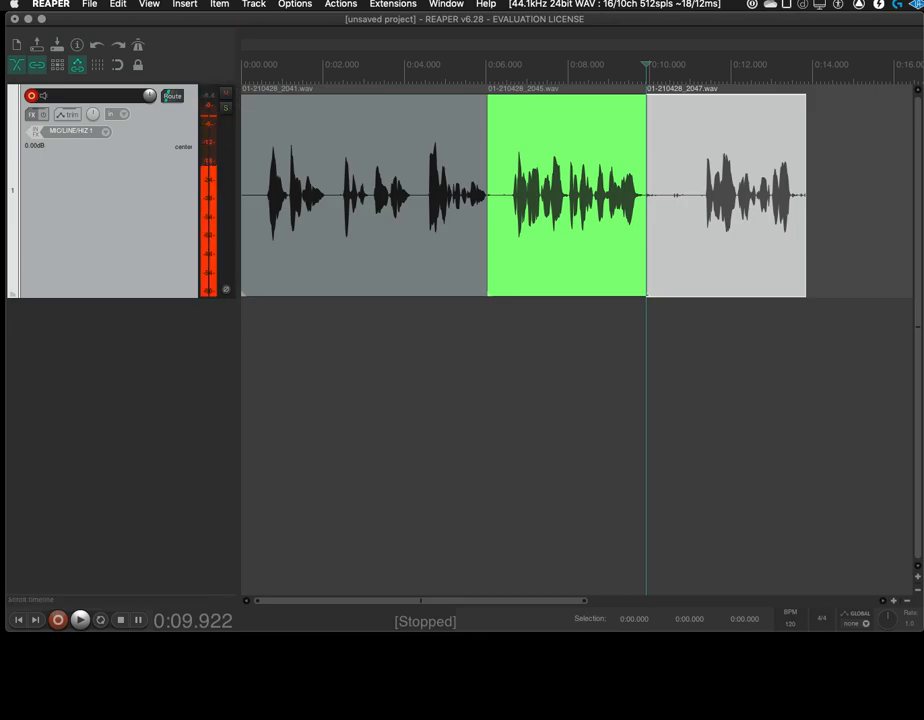
Enable pre-roll before recording in the metronome and pre-roll settings, leaving the pre-roll measures at 2
{"action": "left_click", "coordinate": [341, 4]}
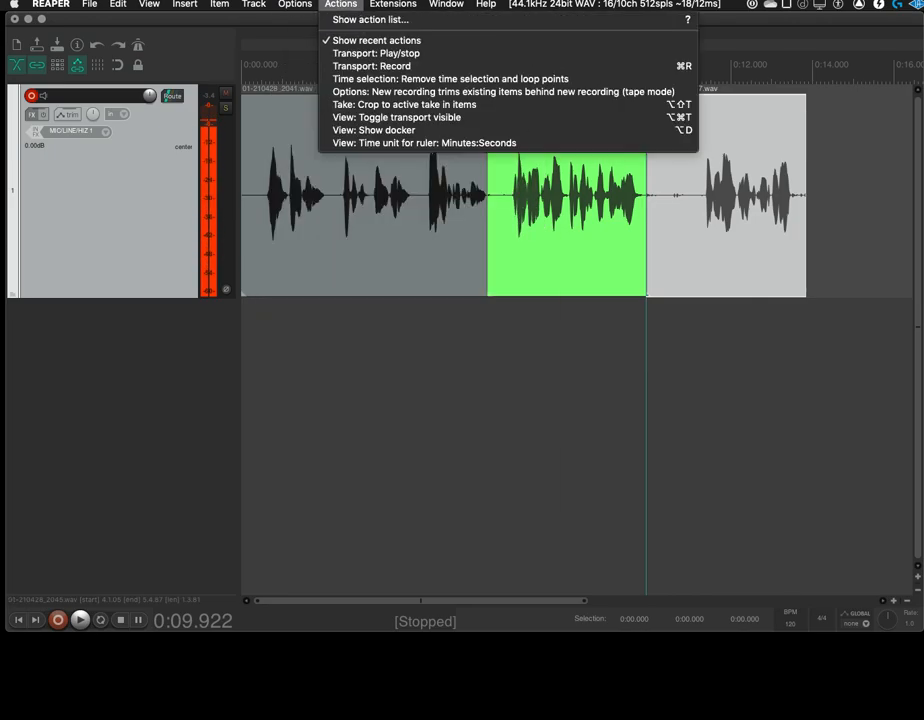
{"action": "mouse_move", "coordinate": [295, 4]}
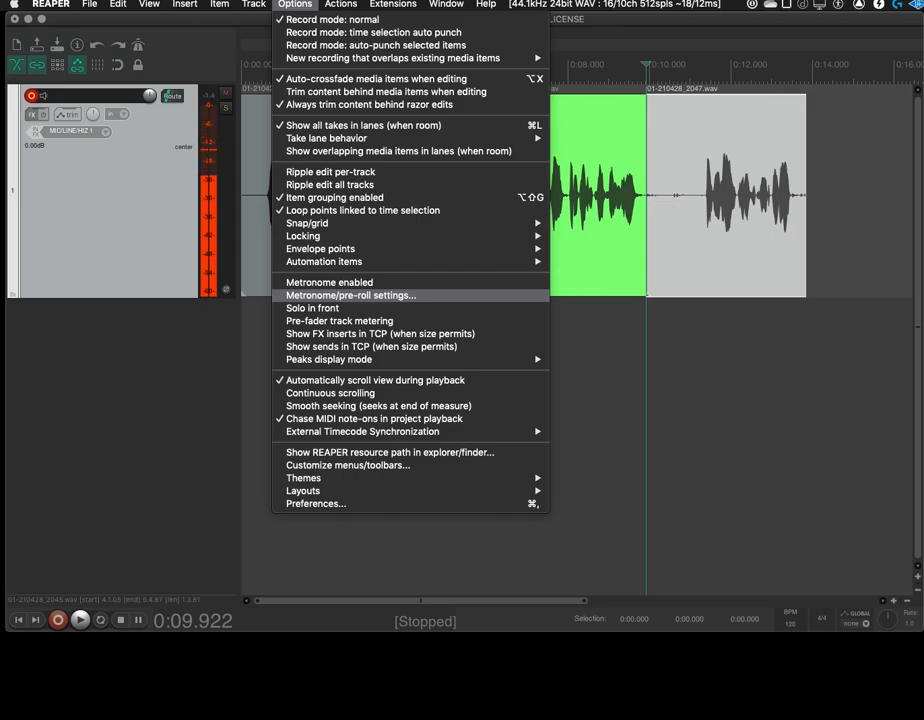
{"action": "left_click", "coordinate": [351, 296]}
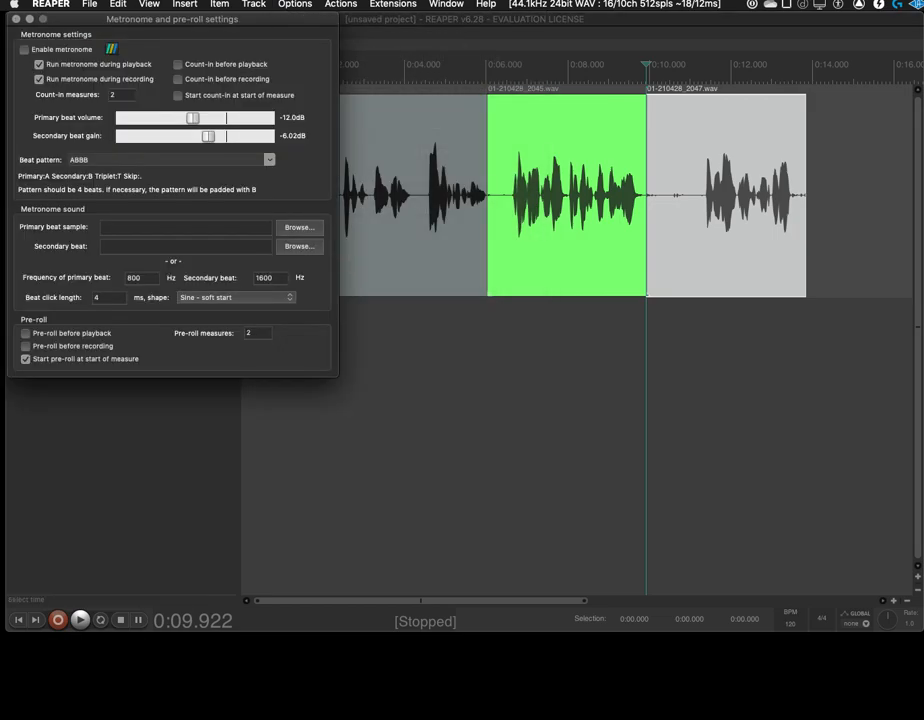
{"action": "left_click_drag", "start_coordinate": [172, 19], "coordinate": [483, 76]}
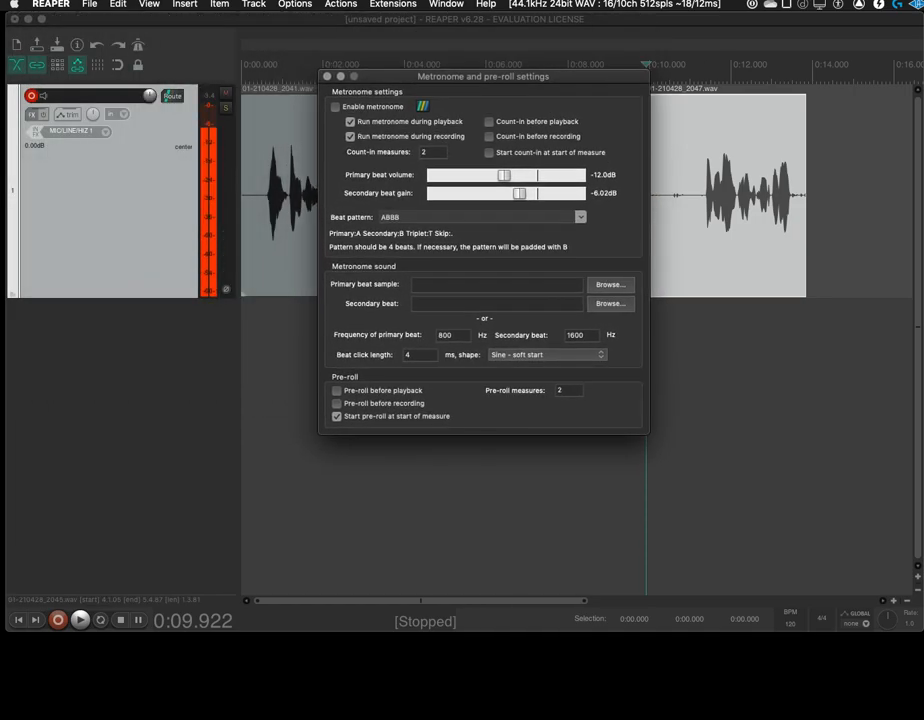
{"action": "left_click", "coordinate": [337, 404]}
{"action": "double_click", "coordinate": [561, 391]}
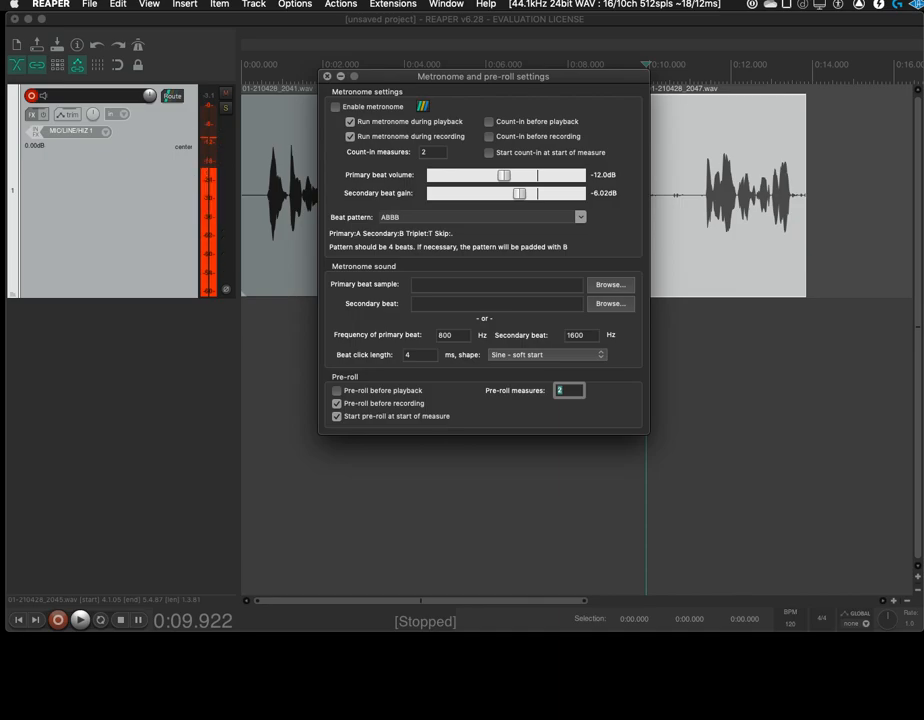
{"action": "key", "text": "Escape"}
Place the edit cursor at 0:11.012, before the last phrase, and re-record about 4 seconds from there with pre-roll
{"action": "left_click", "coordinate": [690, 240]}
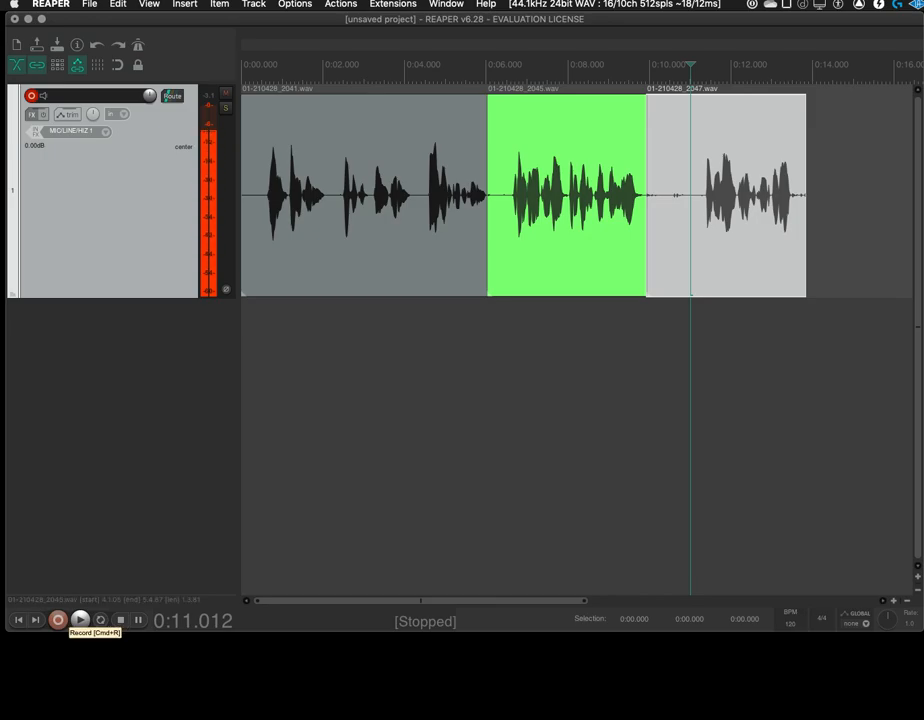
{"action": "left_click", "coordinate": [58, 620]}
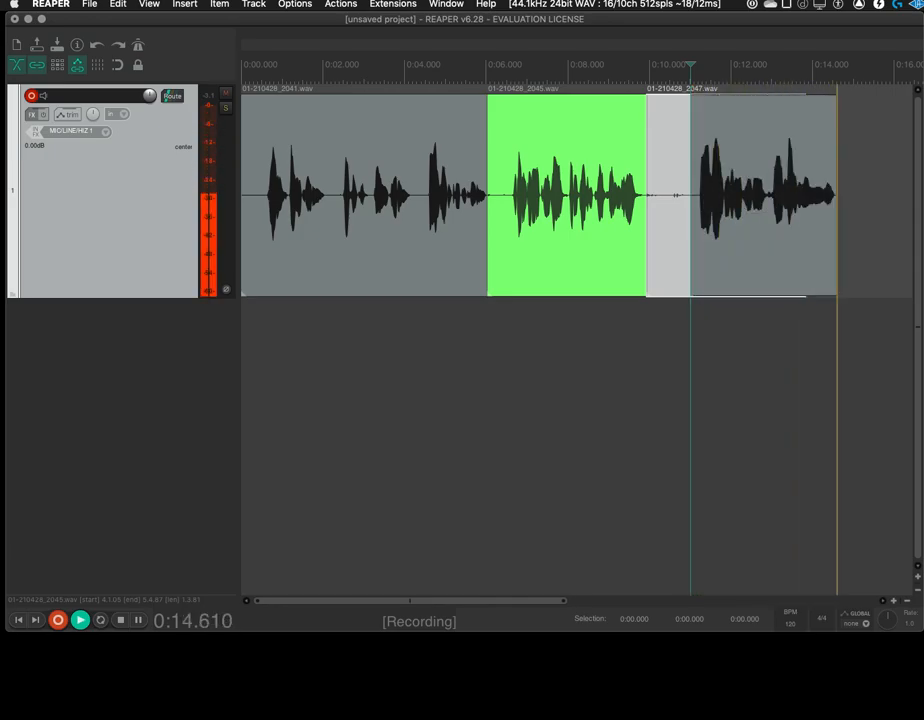
{"action": "key", "text": "space"}
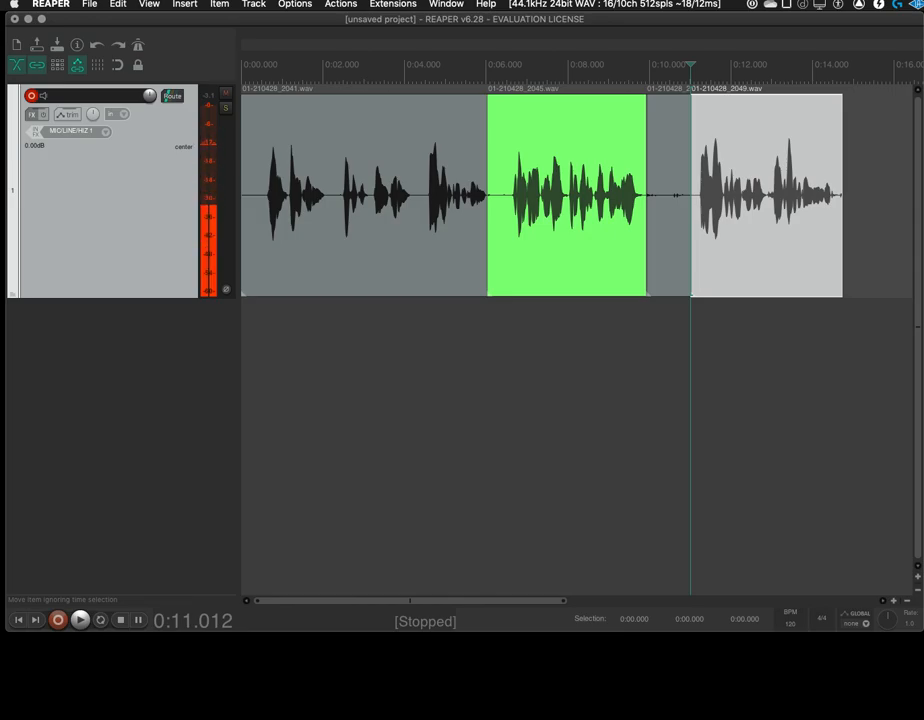
Select and delete all recorded items on the track, and undo the deletion
{"action": "key", "text": "super+a"}
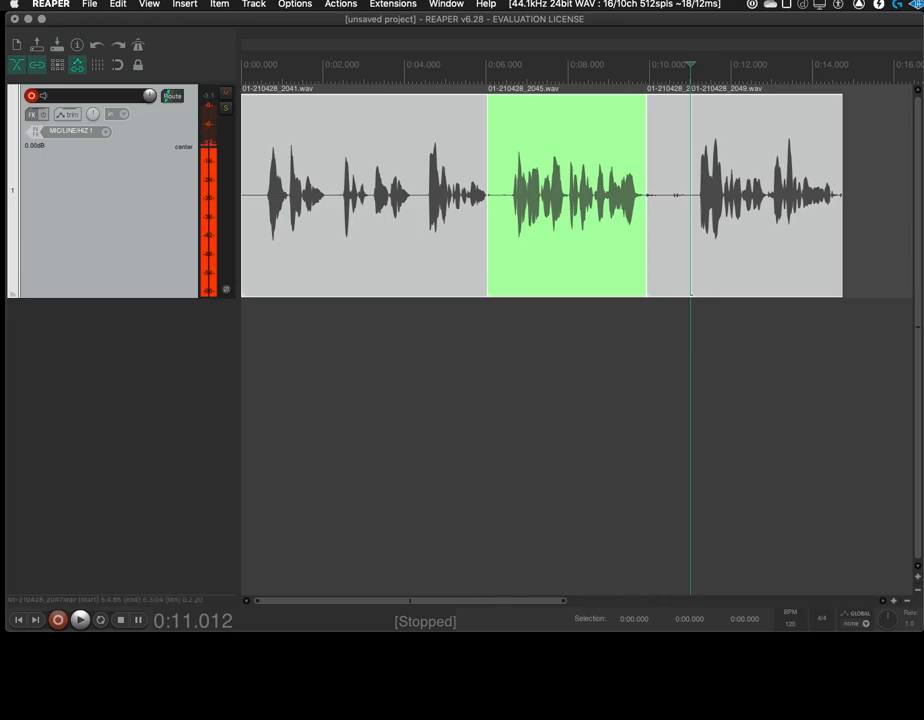
{"action": "left_click", "coordinate": [384, 215]}
{"action": "left_click", "coordinate": [733, 215]}
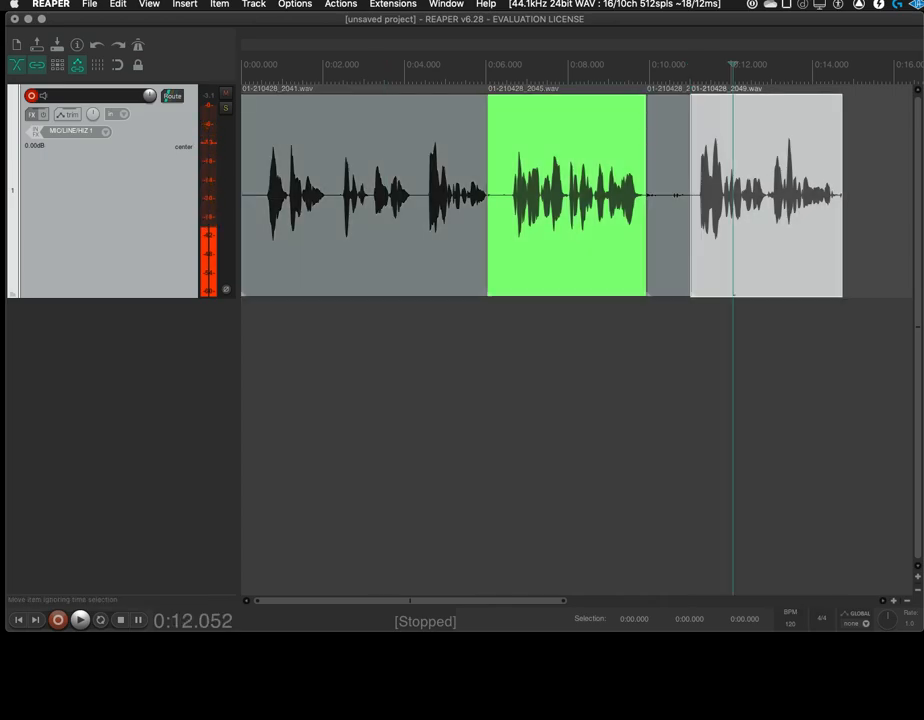
{"action": "key", "text": "super+a"}
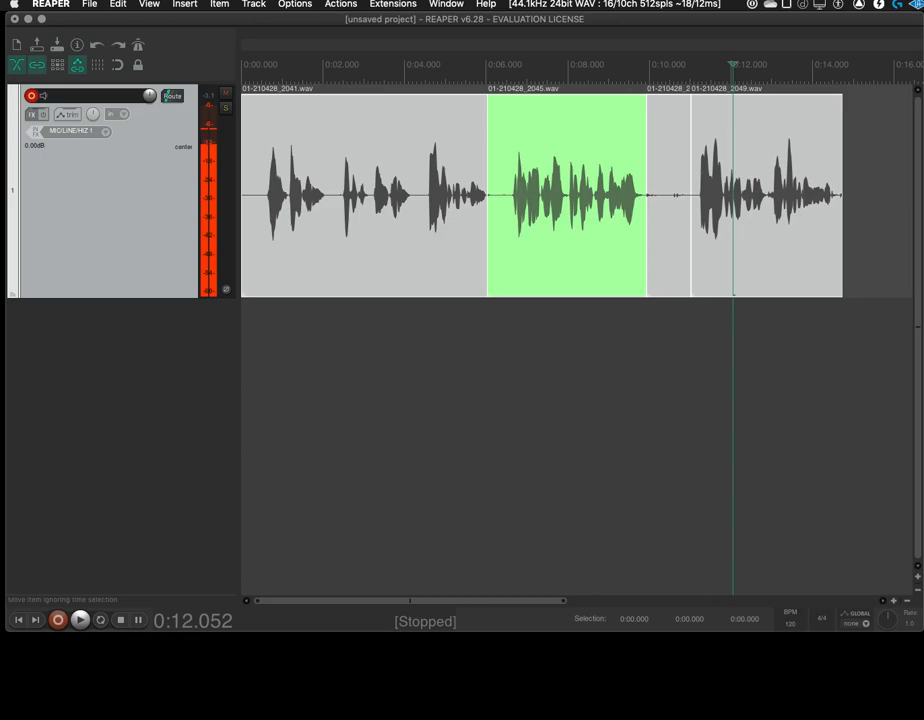
{"action": "key", "text": "Delete"}
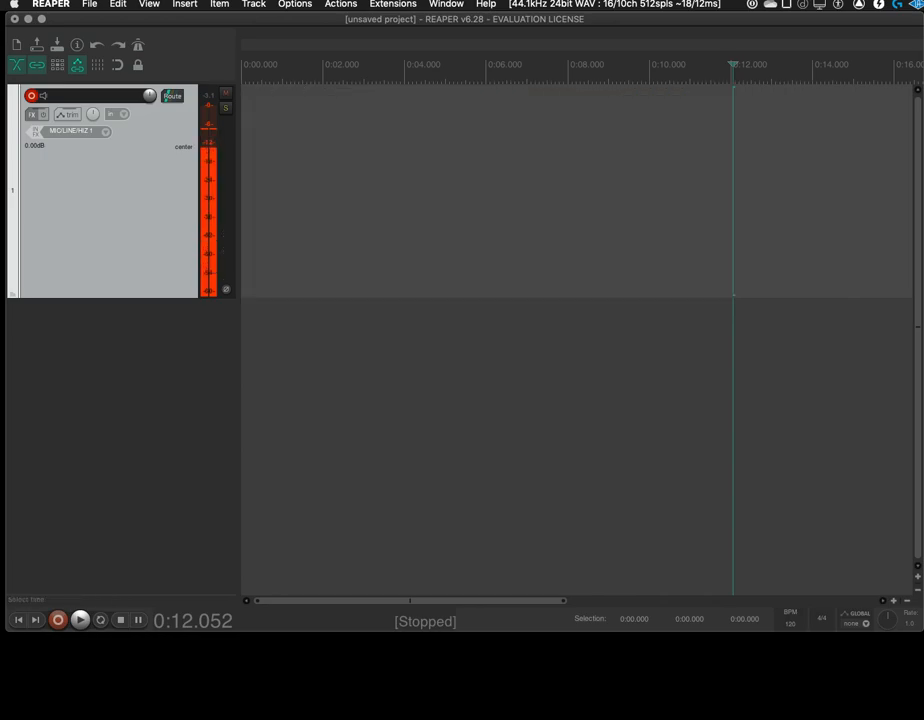
{"action": "key", "text": "super+z"}
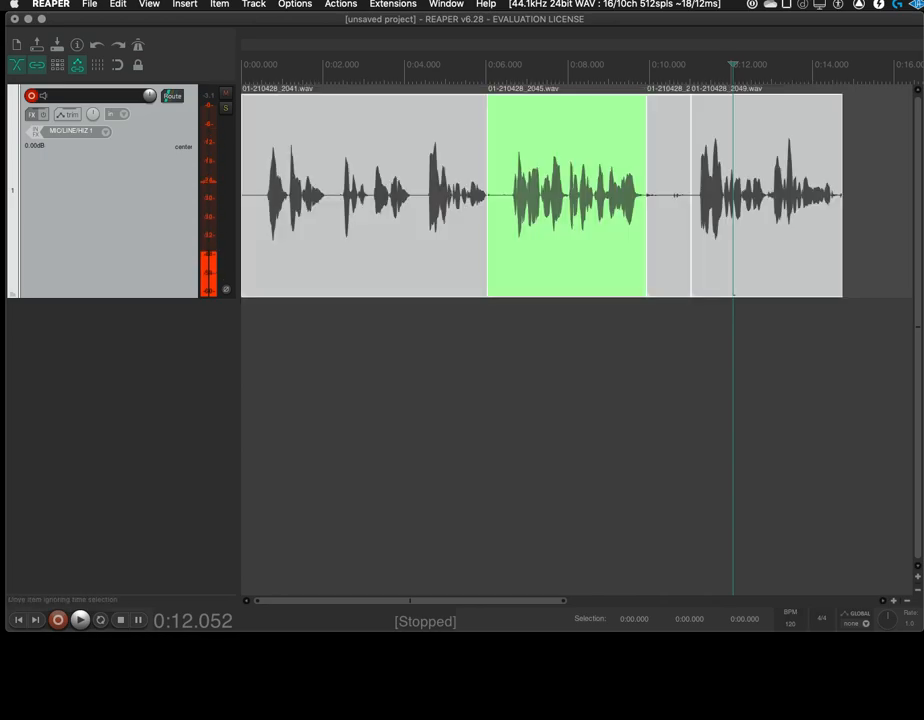
Cut all the recorded items from the track and return the edit cursor to the start of the project
{"action": "right_click", "coordinate": [341, 211]}
{"action": "mouse_move", "coordinate": [400, 290]}
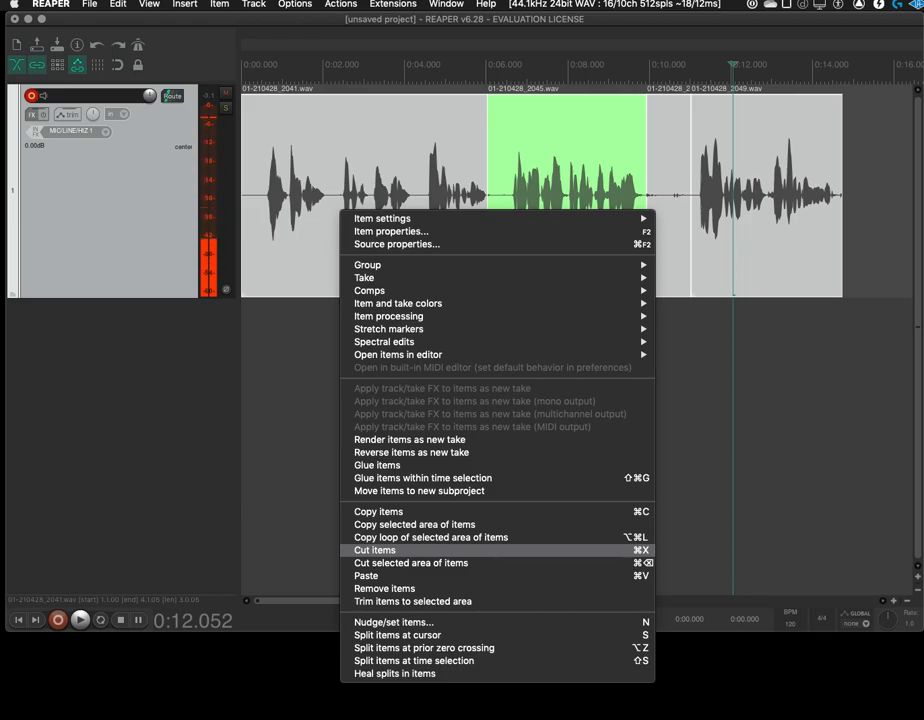
{"action": "left_click", "coordinate": [304, 216]}
{"action": "right_click", "coordinate": [304, 216]}
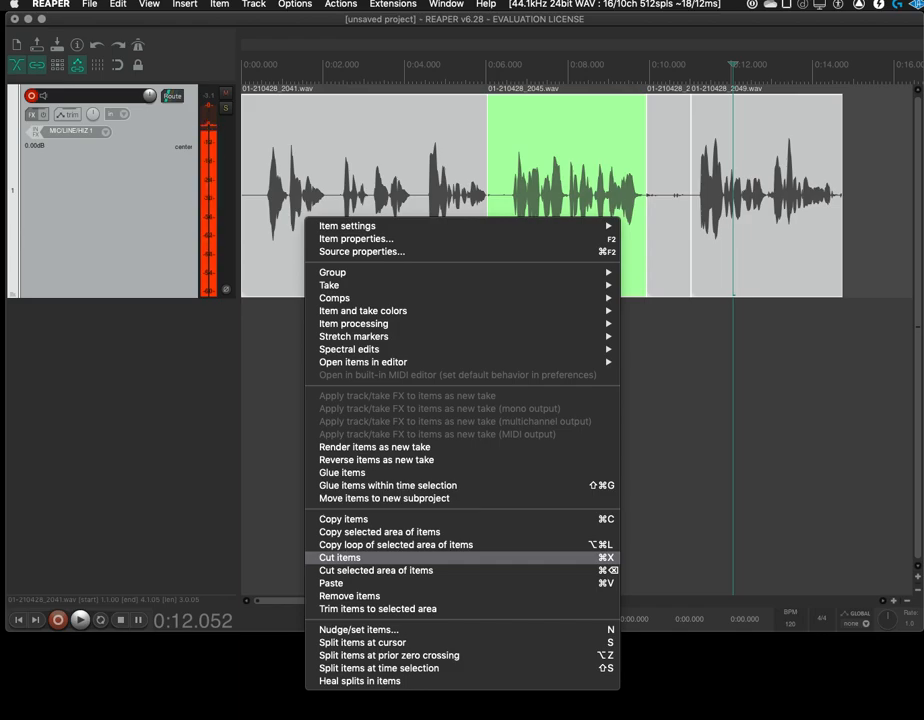
{"action": "left_click", "coordinate": [360, 557]}
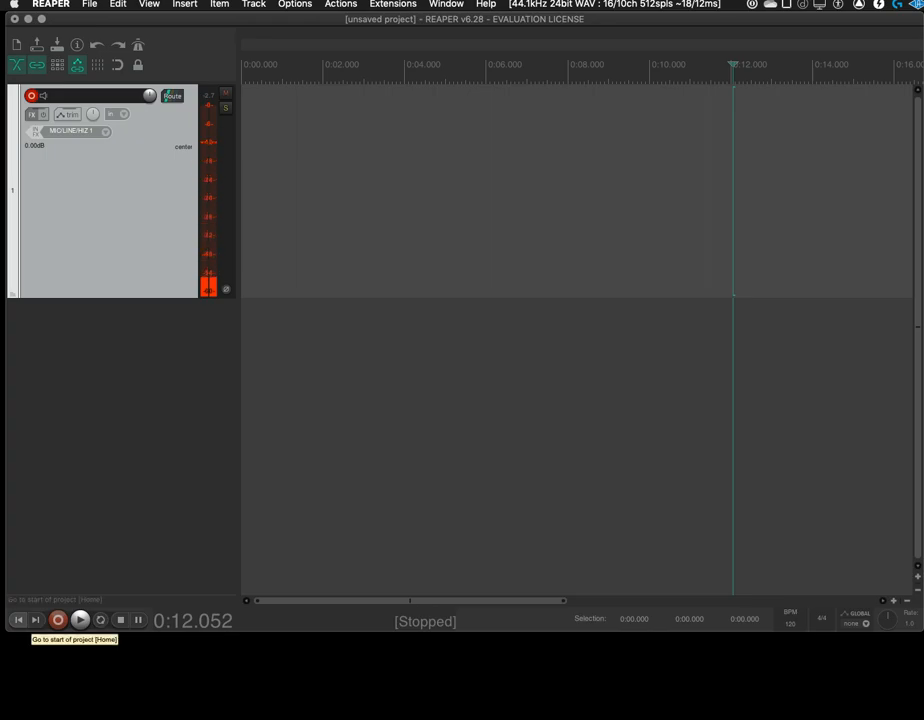
{"action": "left_click", "coordinate": [18, 620]}
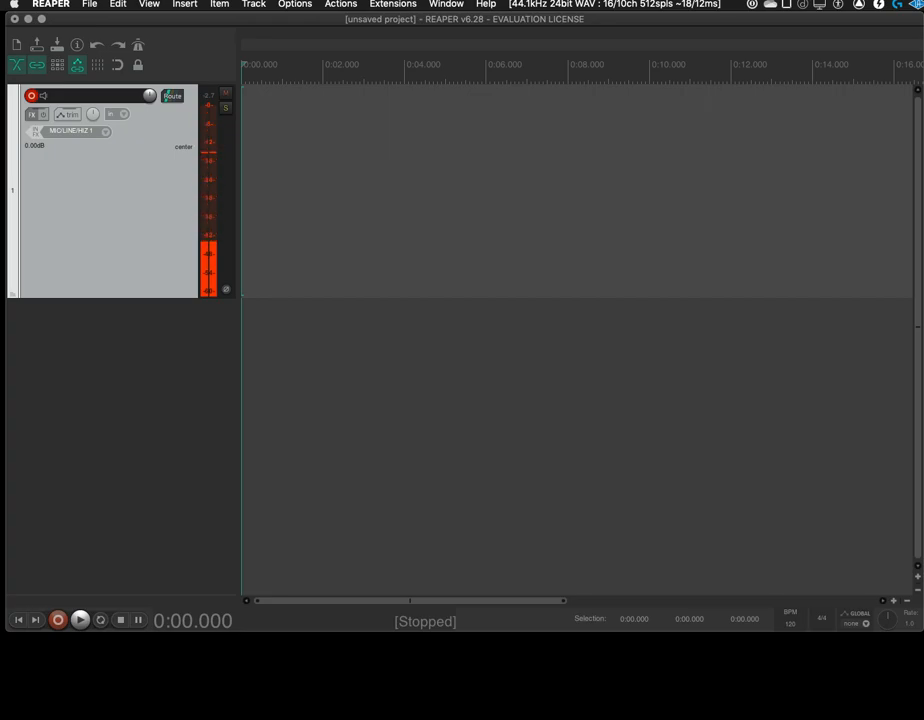
Save the emptied project as a project template named StarterProject in the ProjectTemplates folder
{"action": "left_click", "coordinate": [89, 4]}
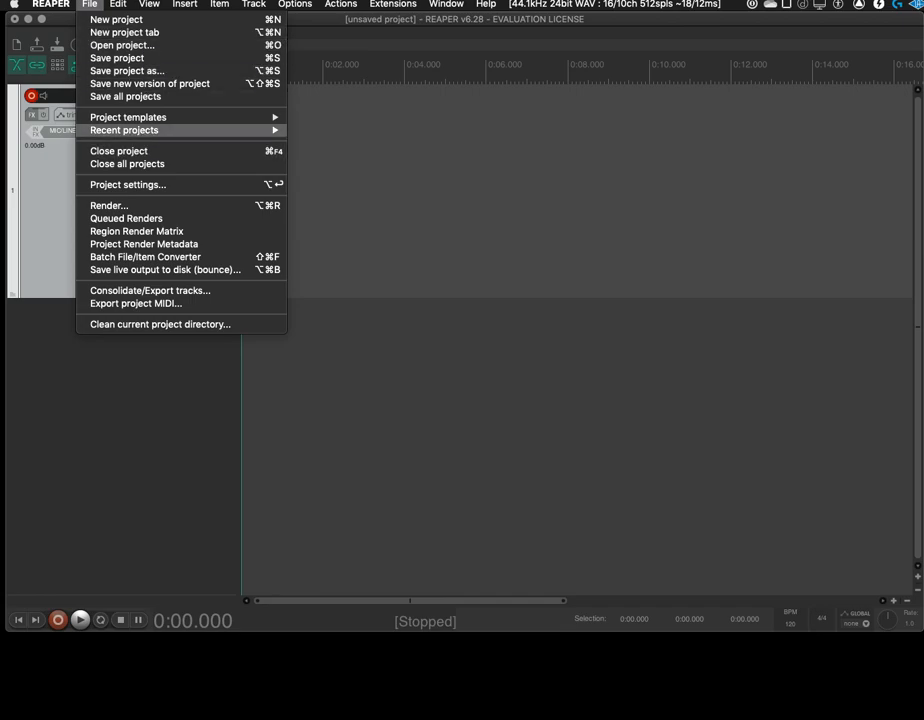
{"action": "mouse_move", "coordinate": [150, 117]}
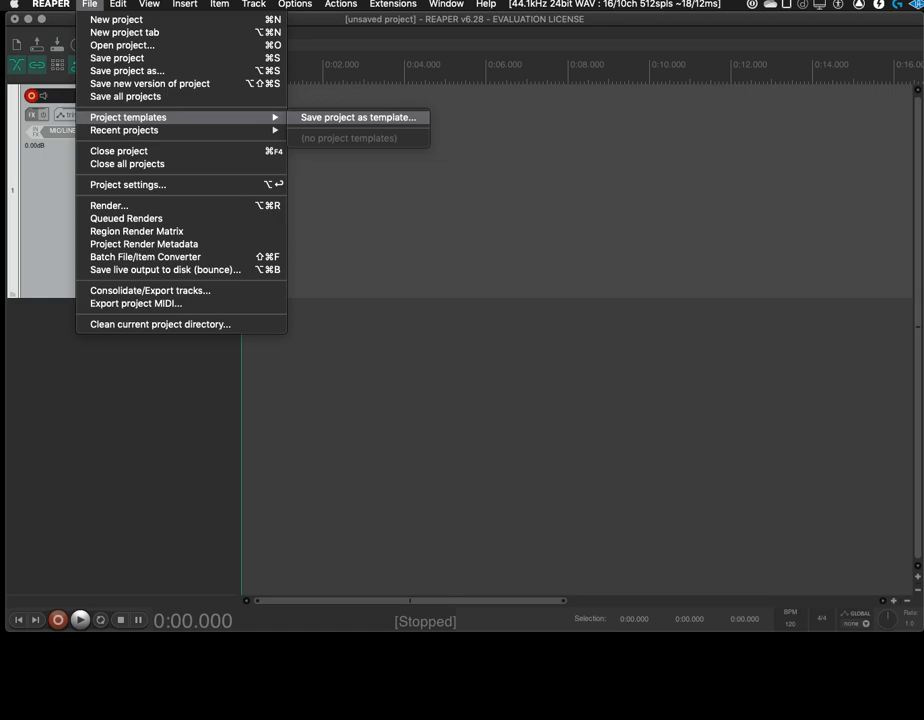
{"action": "left_click", "coordinate": [358, 117]}
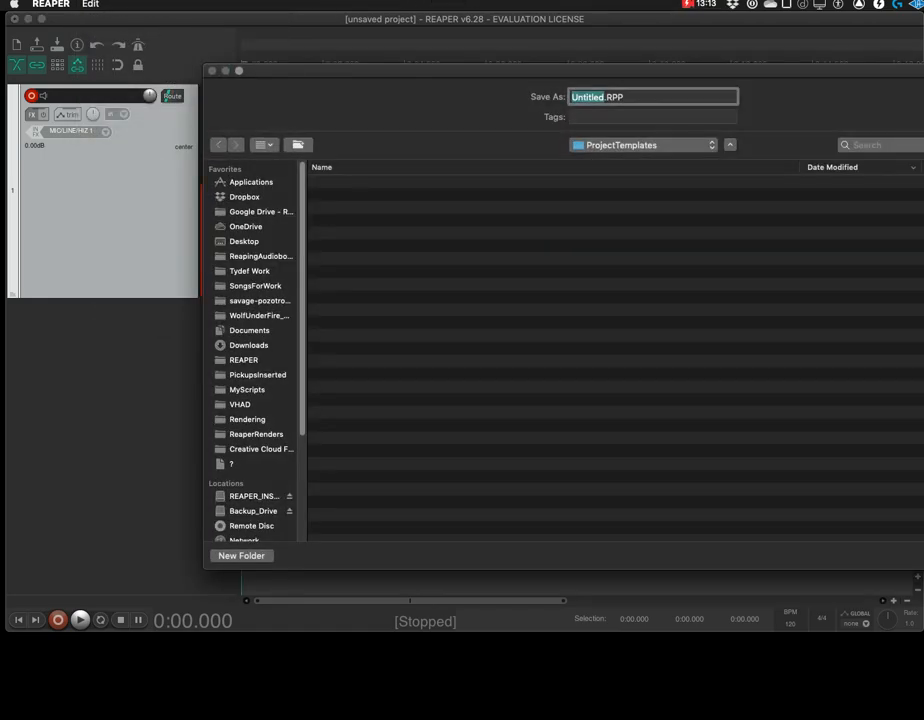
{"action": "type", "text": "Start"}
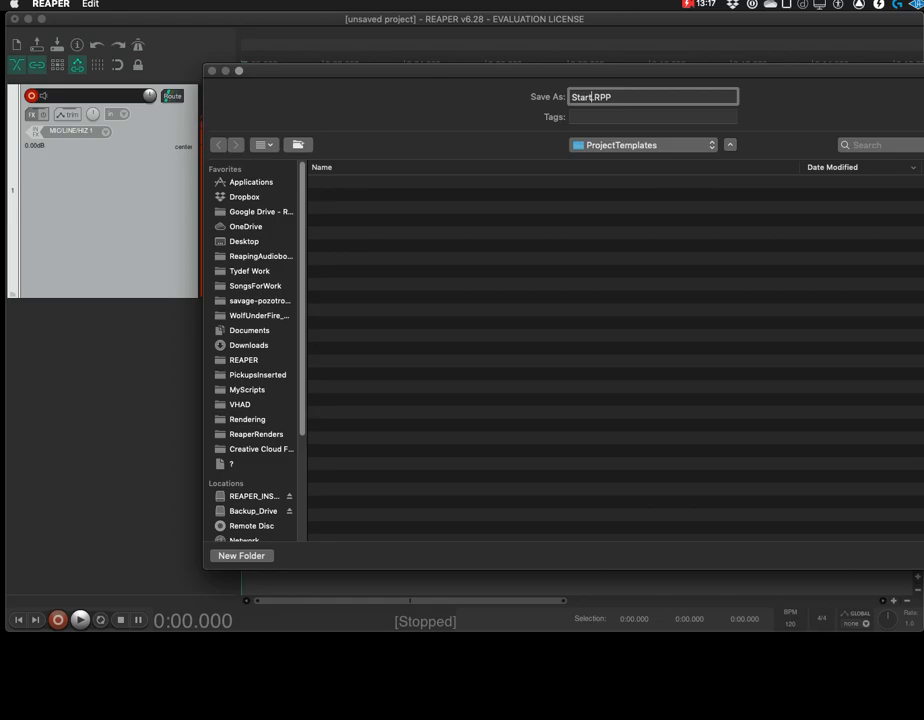
{"action": "type", "text": "erProject"}
{"action": "key", "text": "Return"}
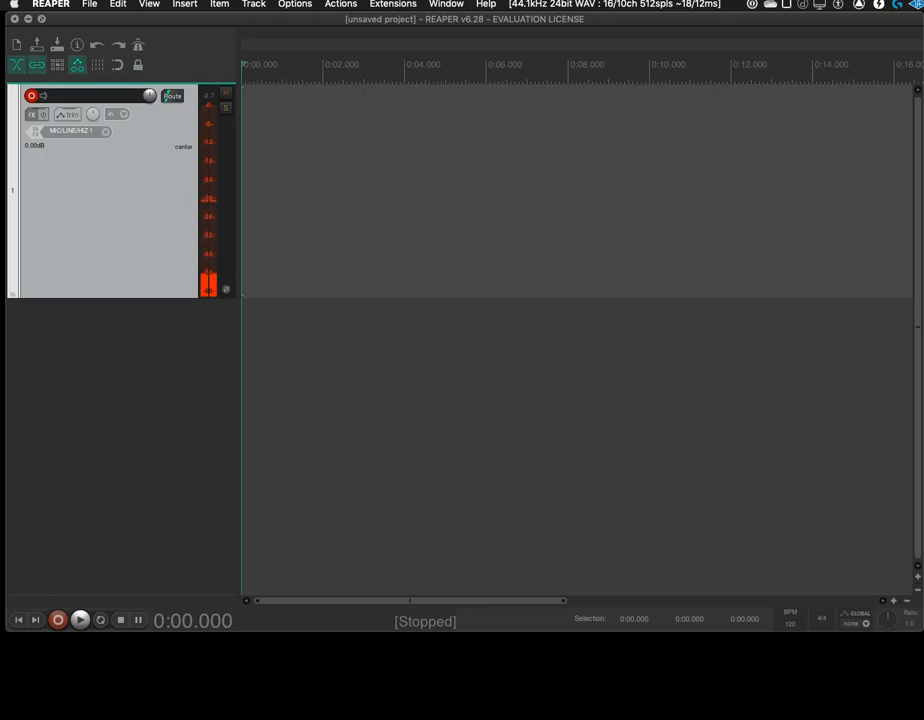
Open a new project in a separate tab and return to the original project tab
{"action": "left_click", "coordinate": [90, 4]}
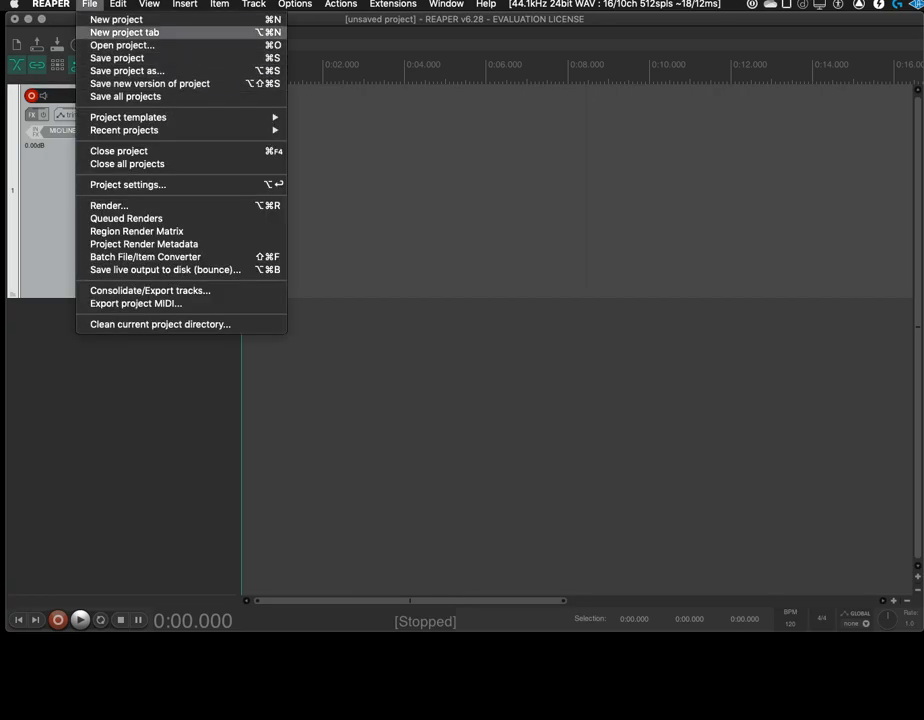
{"action": "left_click", "coordinate": [124, 32]}
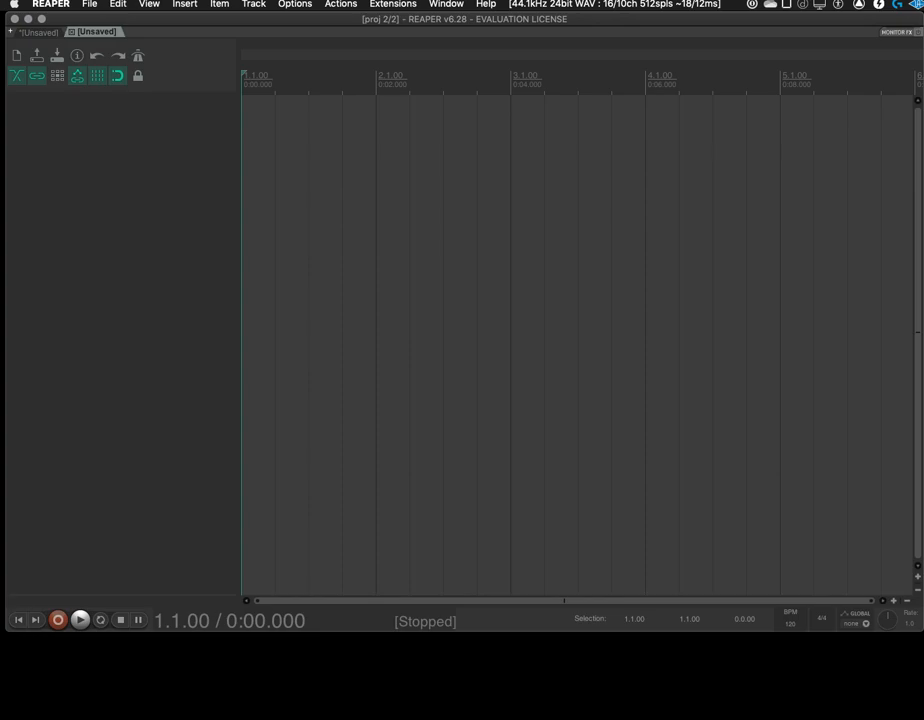
{"action": "left_click", "coordinate": [42, 32]}
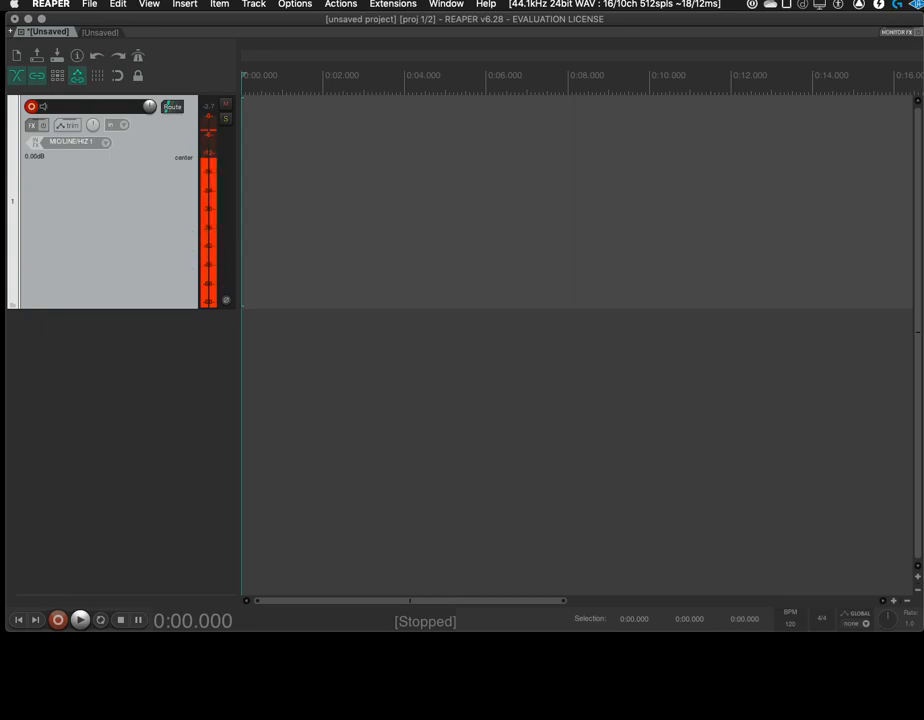
Set StarterProject.RPP from the ProjectTemplates folder as the template for creating new projects in the project preferences, and apply it
{"action": "left_click", "coordinate": [295, 4]}
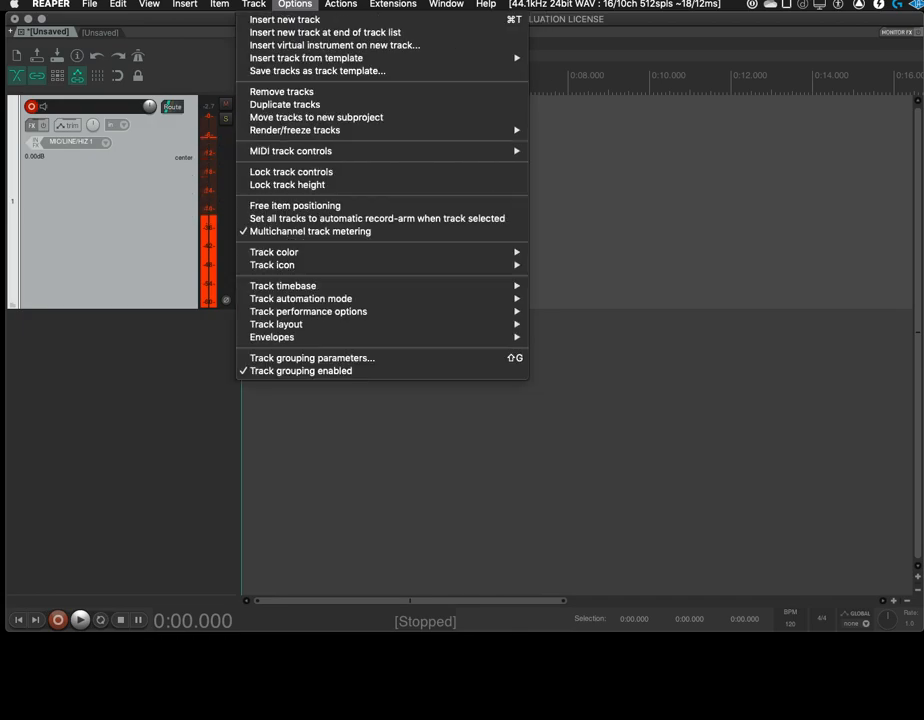
{"action": "mouse_move", "coordinate": [51, 4]}
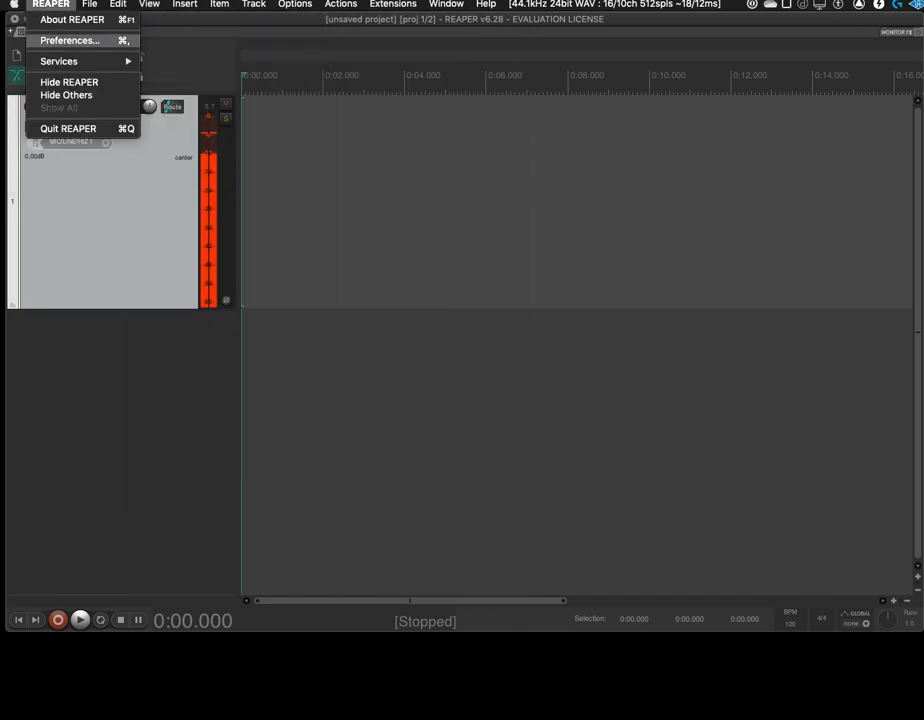
{"action": "mouse_move", "coordinate": [295, 4]}
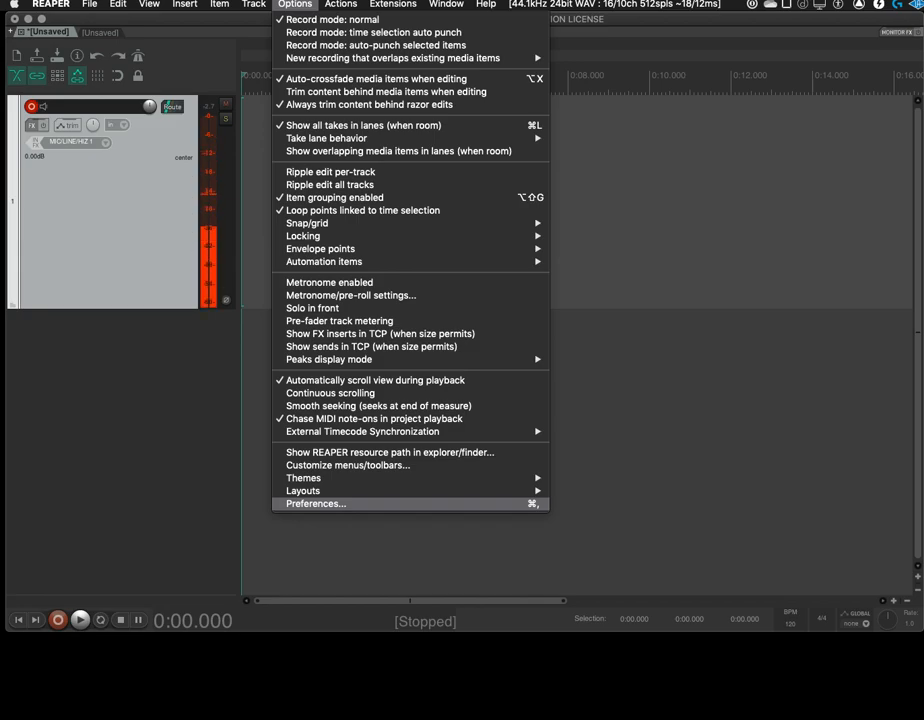
{"action": "left_click", "coordinate": [316, 504]}
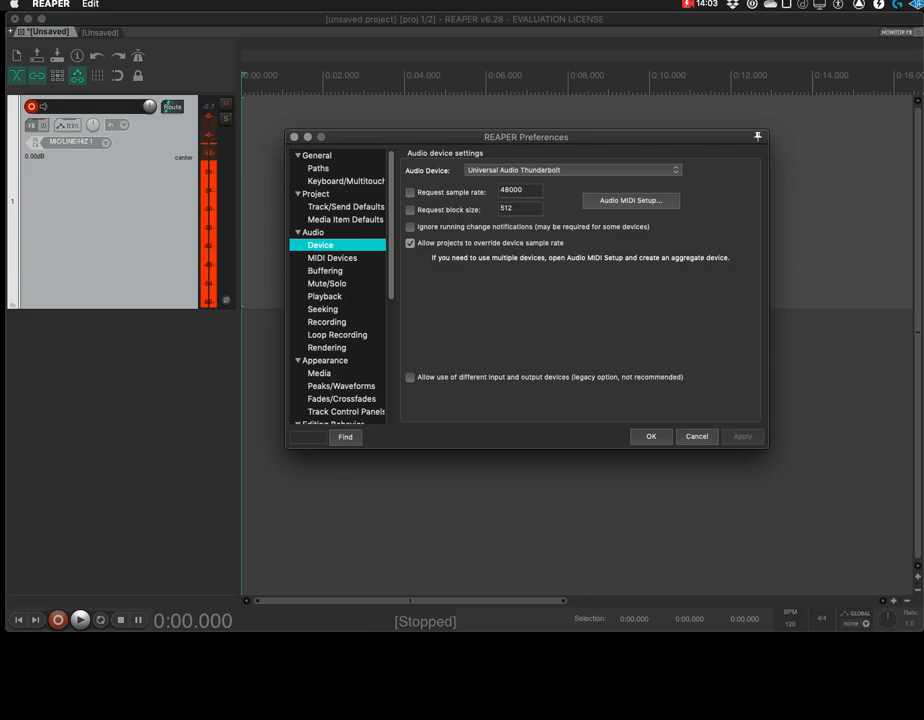
{"action": "scroll", "coordinate": [338, 286], "scroll_direction": "down", "scroll_amount": 5}
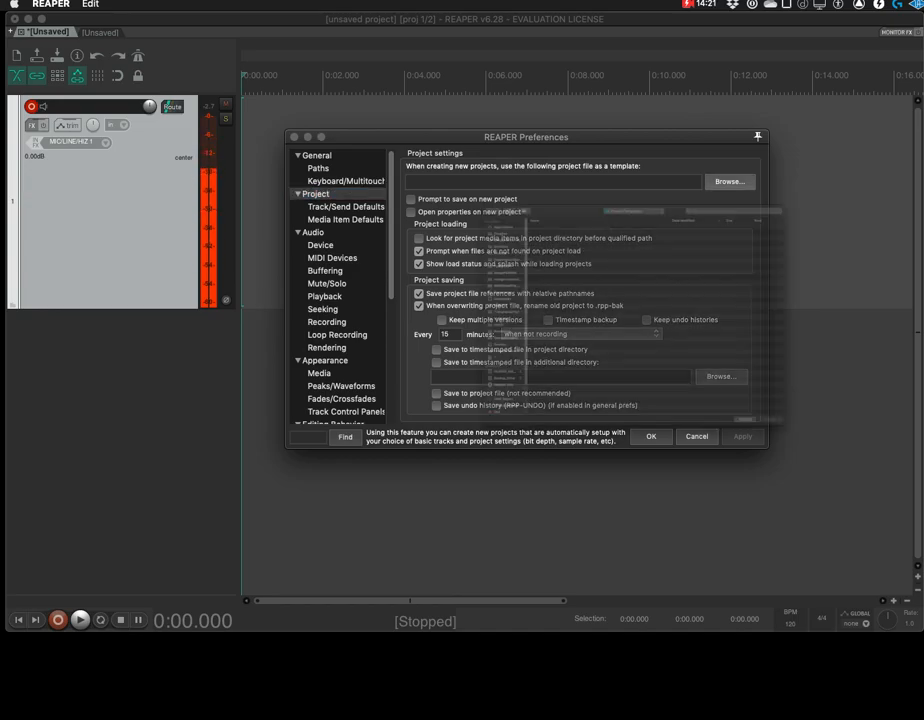
{"action": "left_click", "coordinate": [460, 115]}
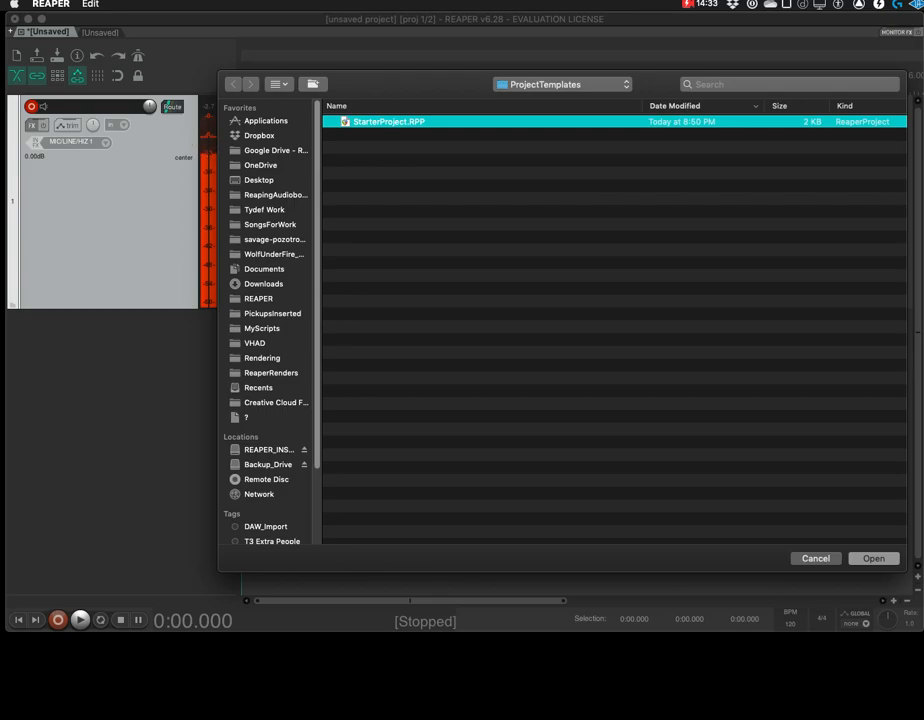
{"action": "key", "text": "Return"}
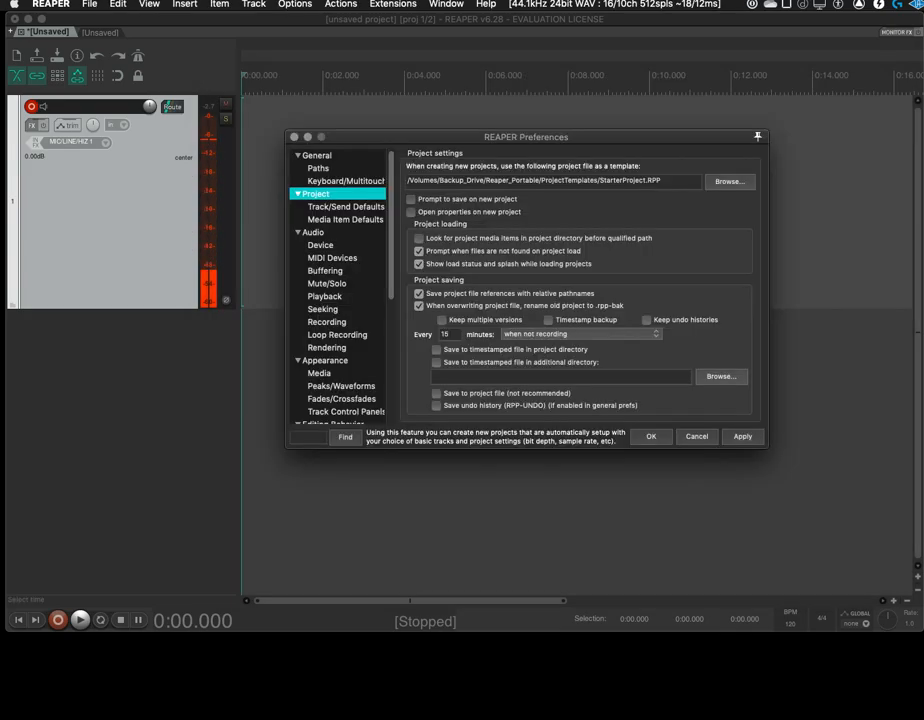
{"action": "left_click", "coordinate": [662, 181]}
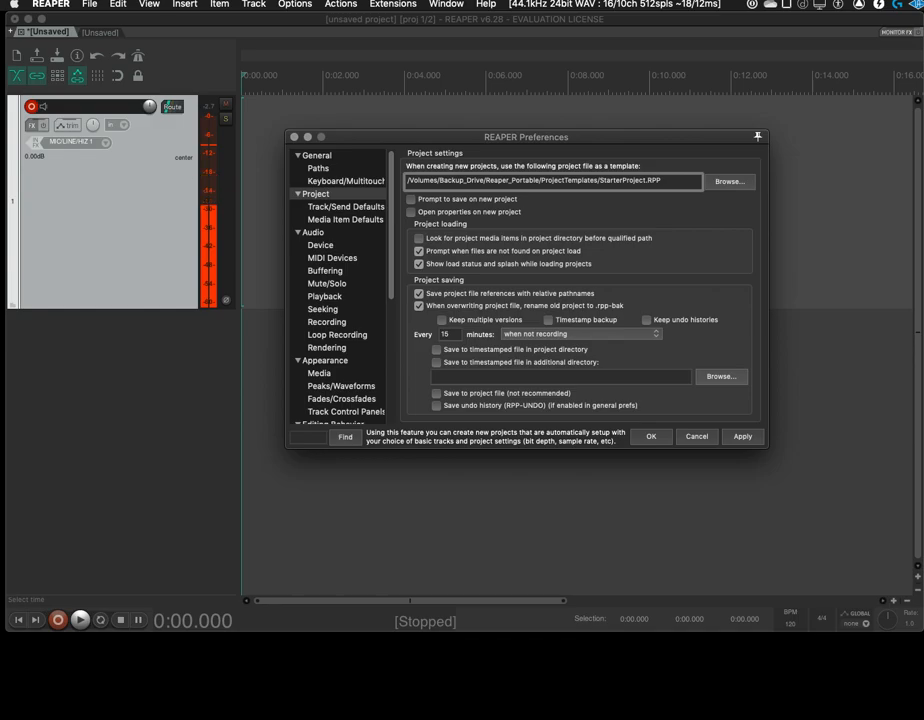
{"action": "left_click_drag", "start_coordinate": [598, 181], "coordinate": [661, 181]}
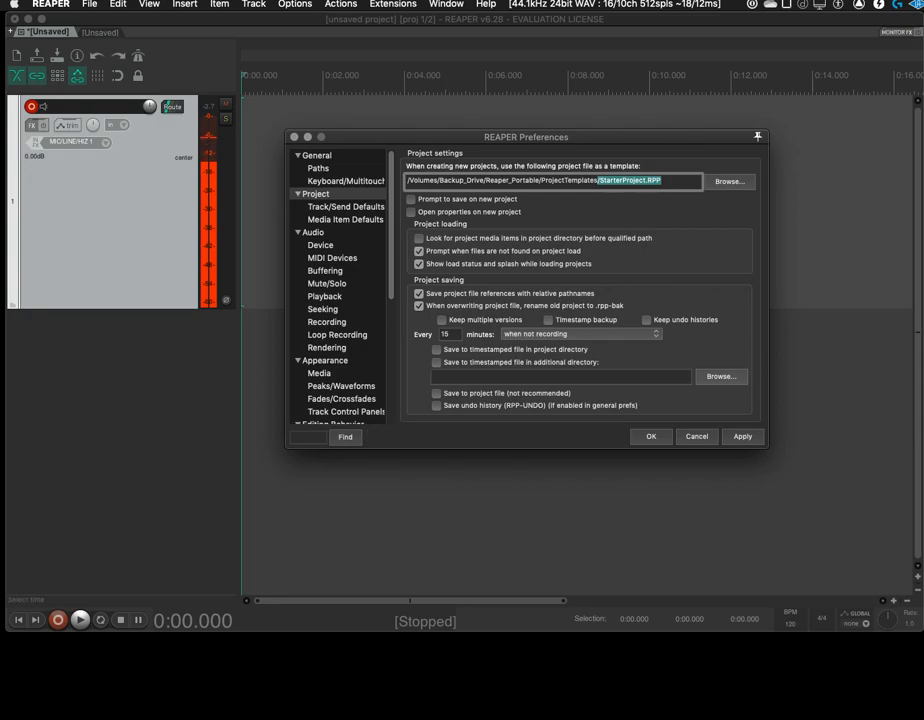
{"action": "left_click", "coordinate": [743, 437]}
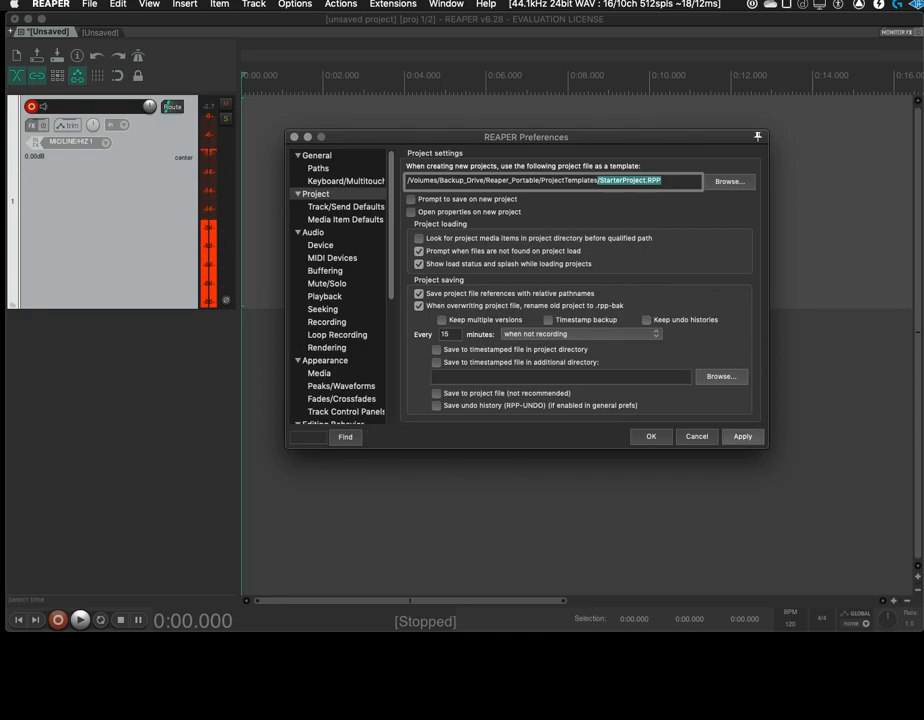
{"action": "left_click", "coordinate": [651, 437]}
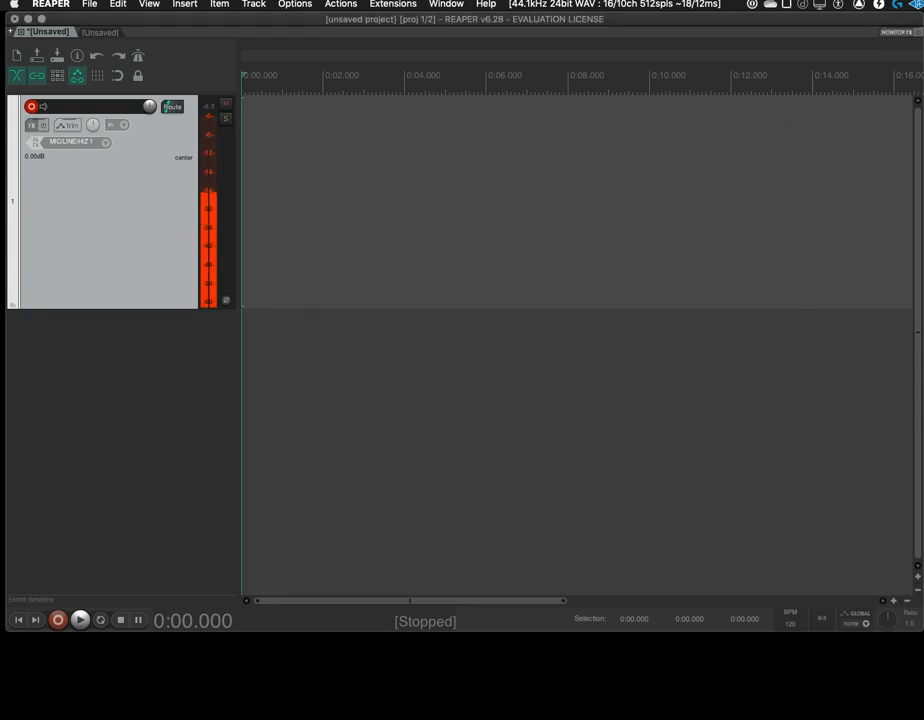
Test the default template by opening another new project tab, and close the two extra project tabs
{"action": "left_click", "coordinate": [89, 4]}
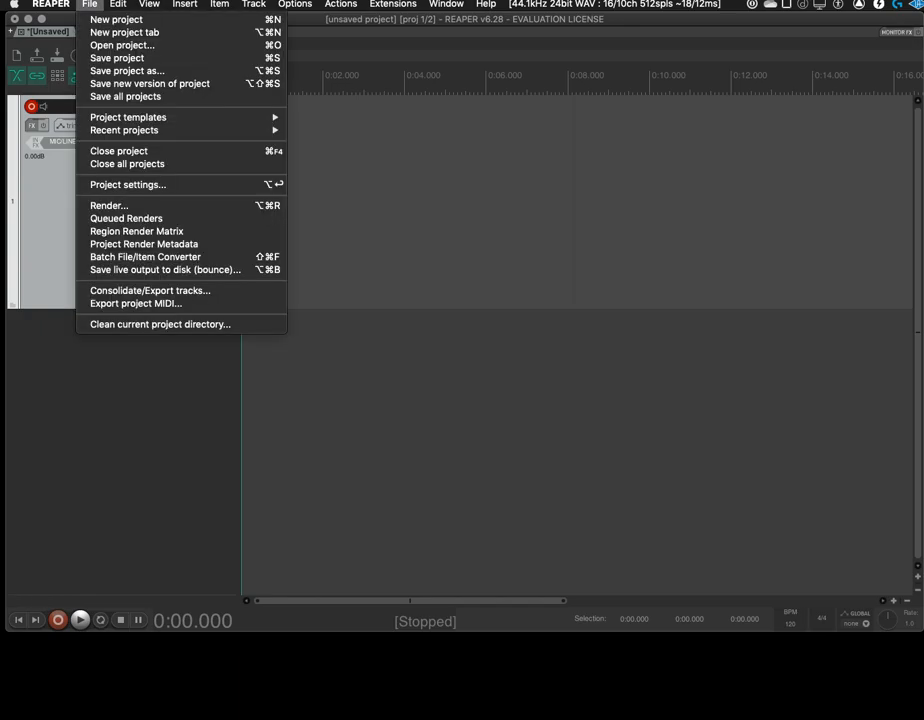
{"action": "left_click", "coordinate": [124, 32]}
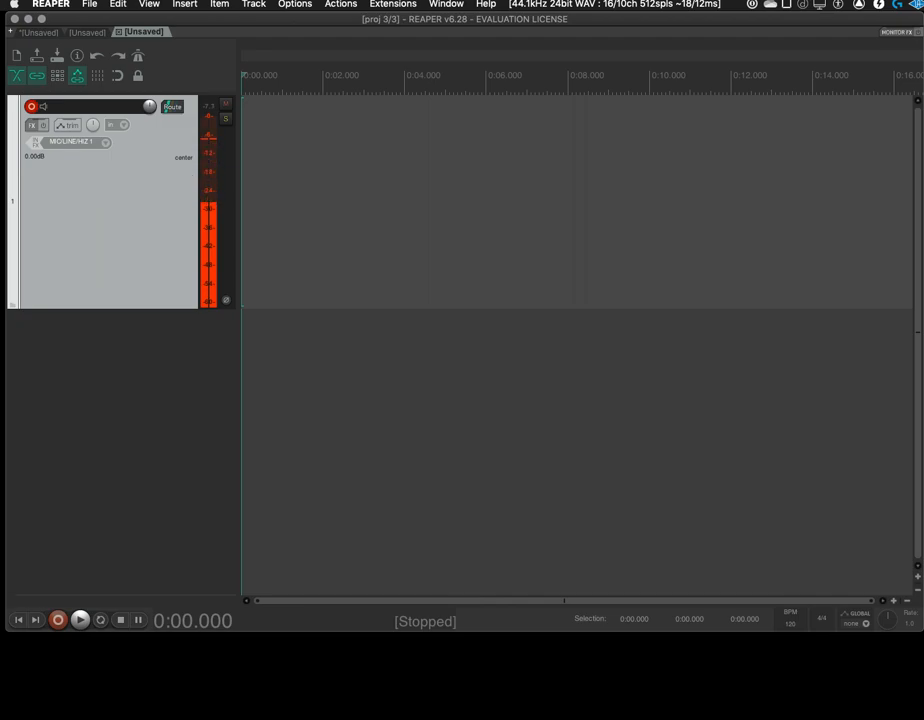
{"action": "left_click", "coordinate": [119, 32]}
{"action": "left_click", "coordinate": [72, 32]}
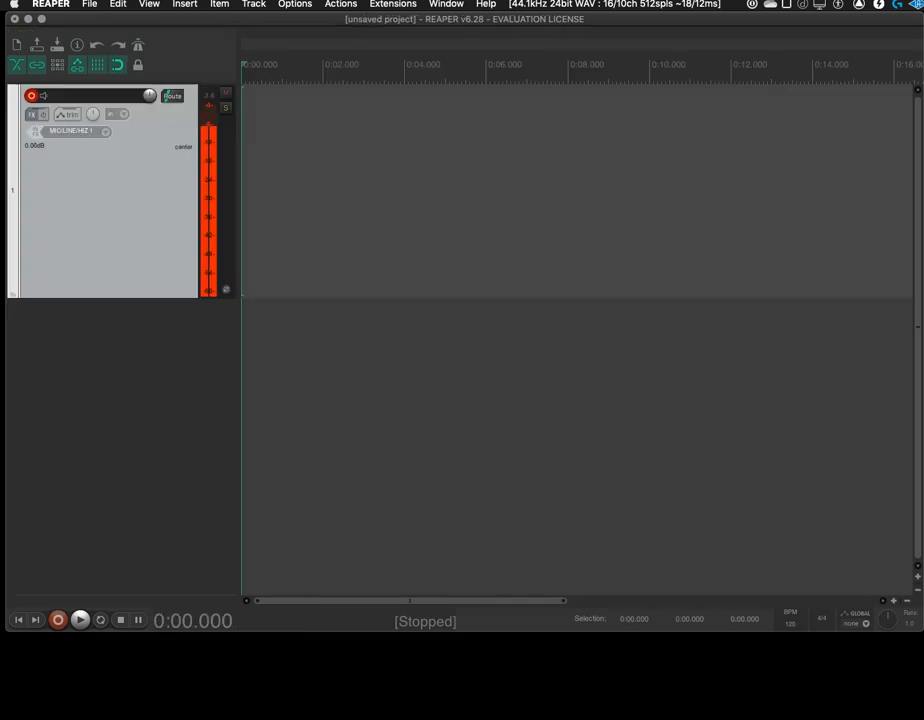
Create a new project in place of the current one without saving the unsaved project
{"action": "left_click", "coordinate": [89, 4]}
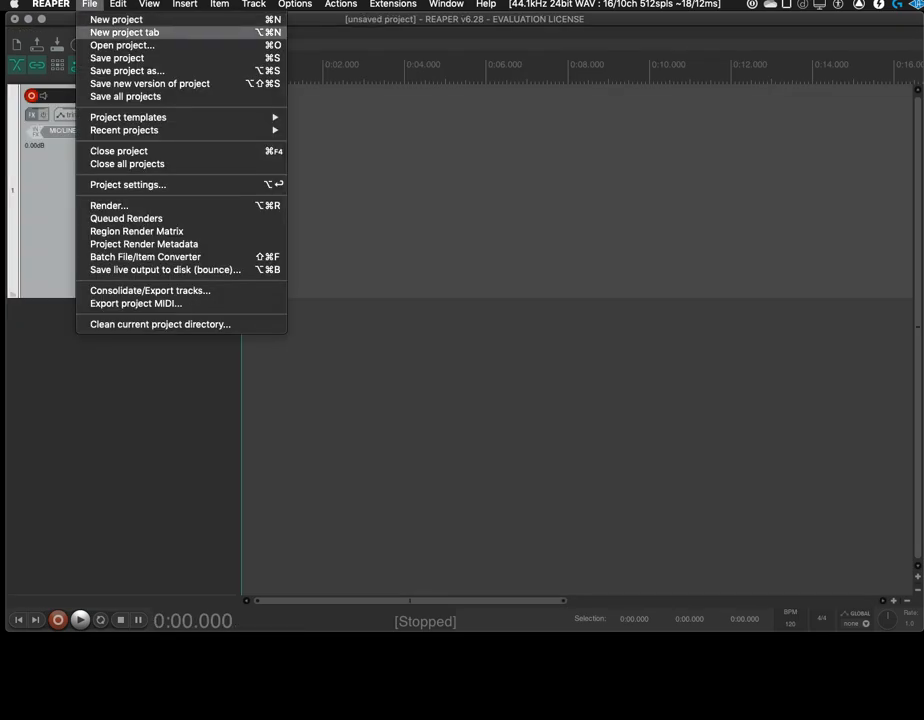
{"action": "left_click", "coordinate": [114, 19]}
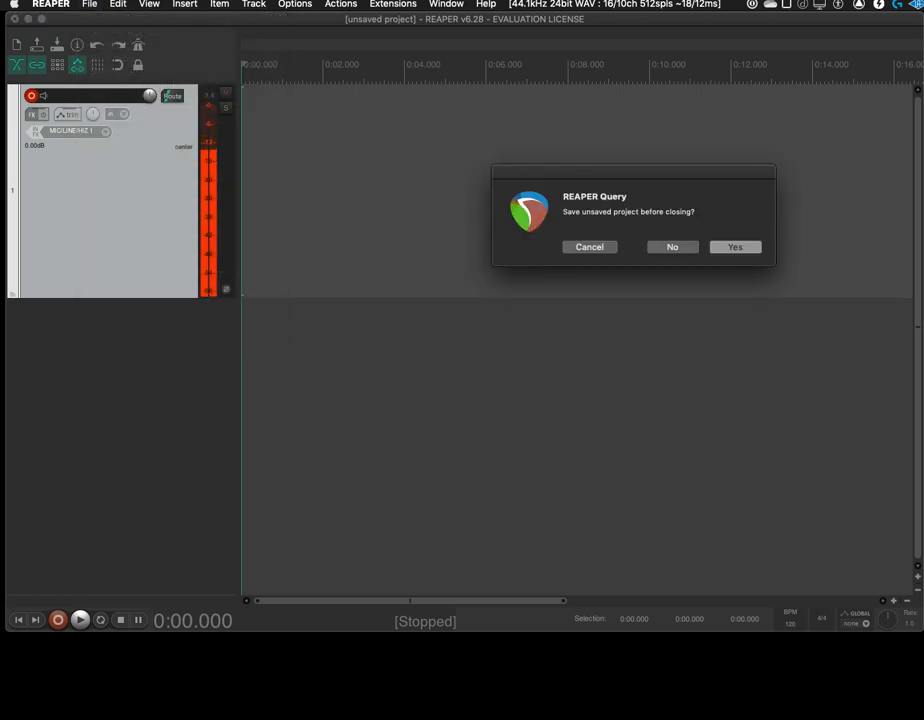
{"action": "left_click", "coordinate": [672, 247]}
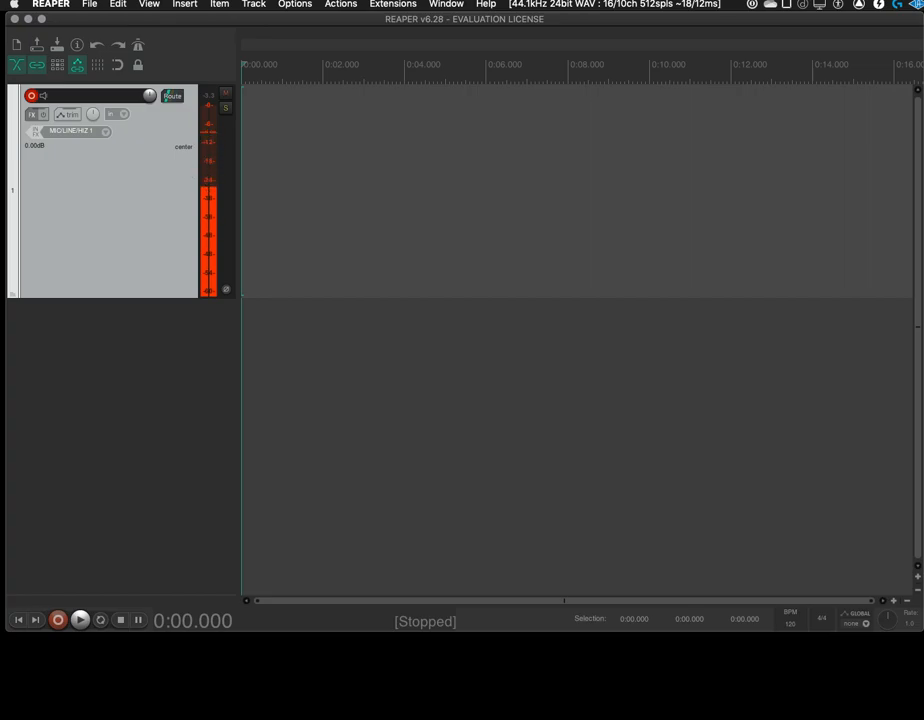
Record about 8 seconds of voice from the start, and re-record about 6 seconds from 0:03.764 with pre-roll
{"action": "key", "text": "super+r"}
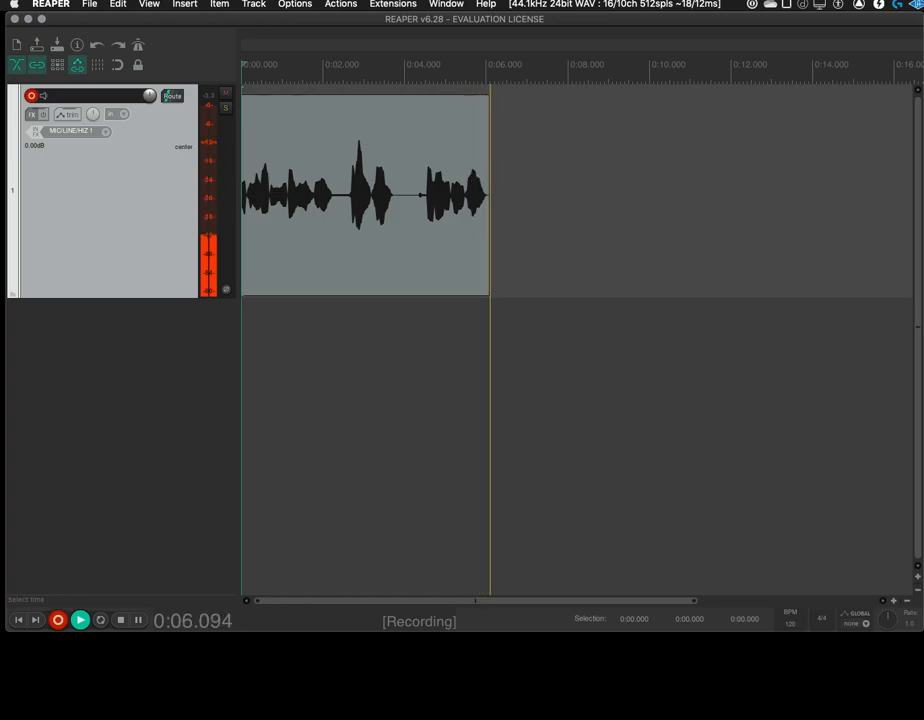
{"action": "key", "text": "space"}
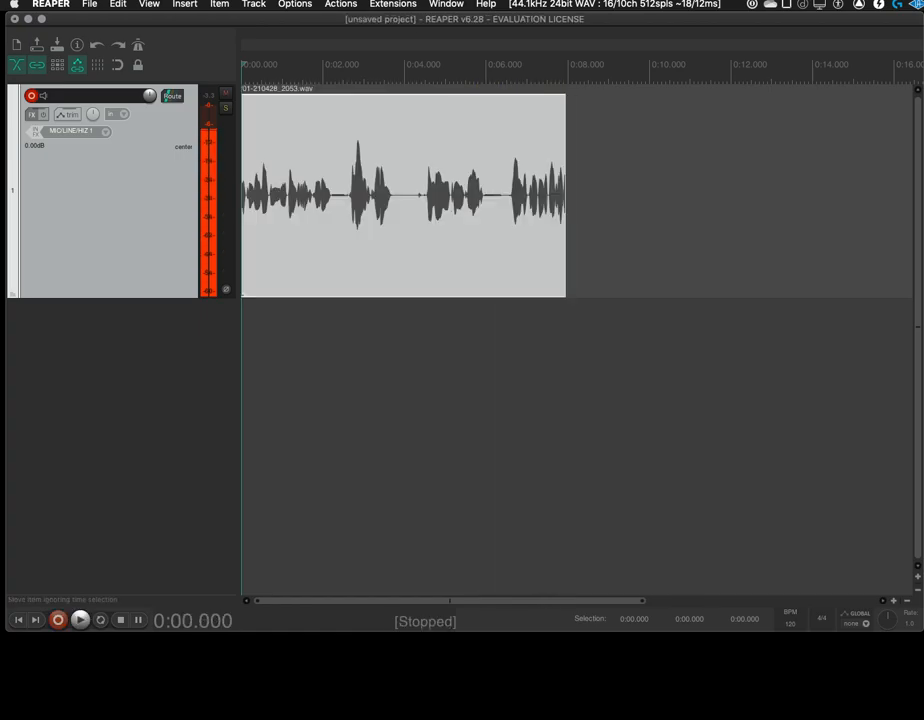
{"action": "left_click", "coordinate": [395, 205]}
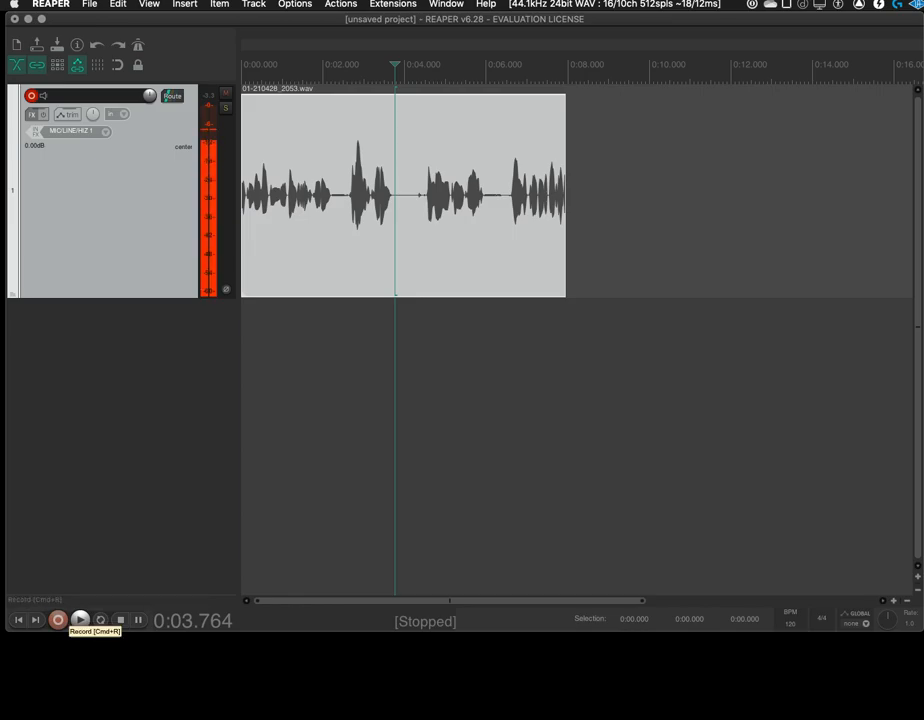
{"action": "left_click", "coordinate": [58, 620]}
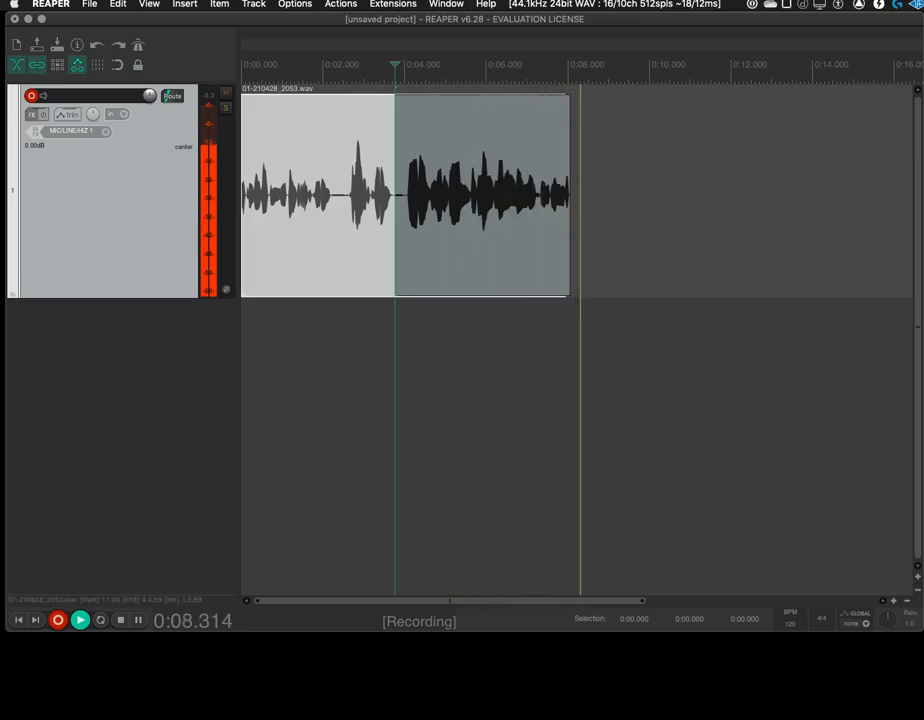
{"action": "key", "text": "space"}
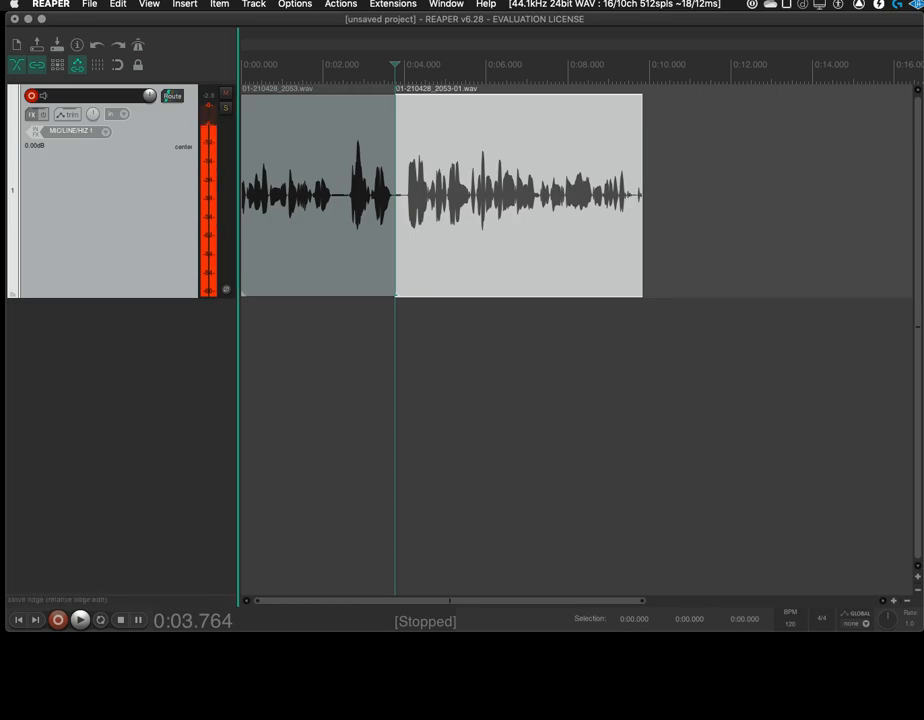
Cut both recorded test items from the track and return the edit cursor to the project start
{"action": "key", "text": "super+a"}
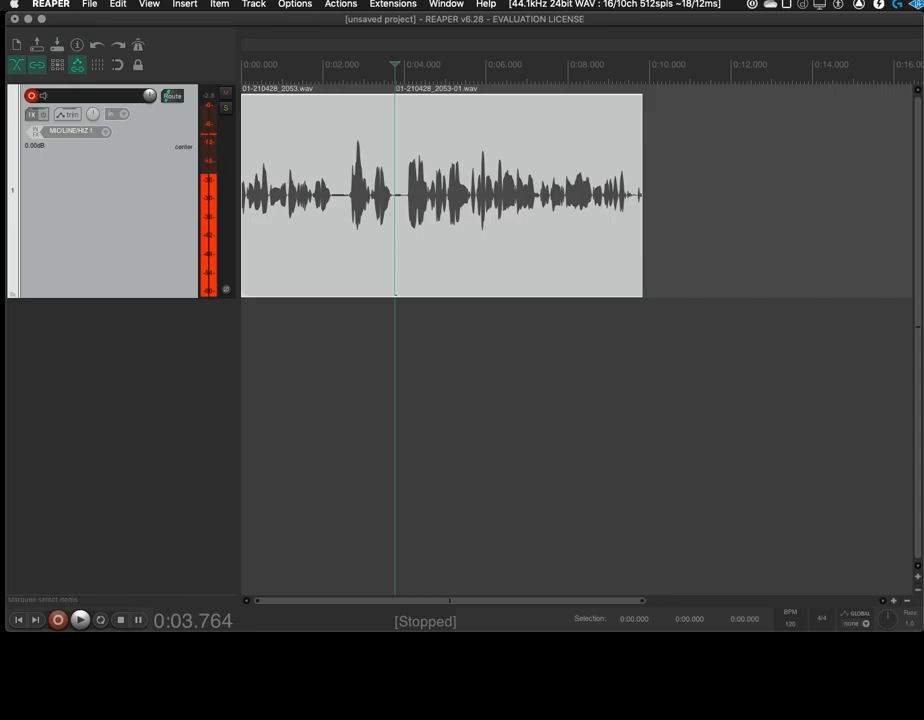
{"action": "right_click", "coordinate": [325, 213]}
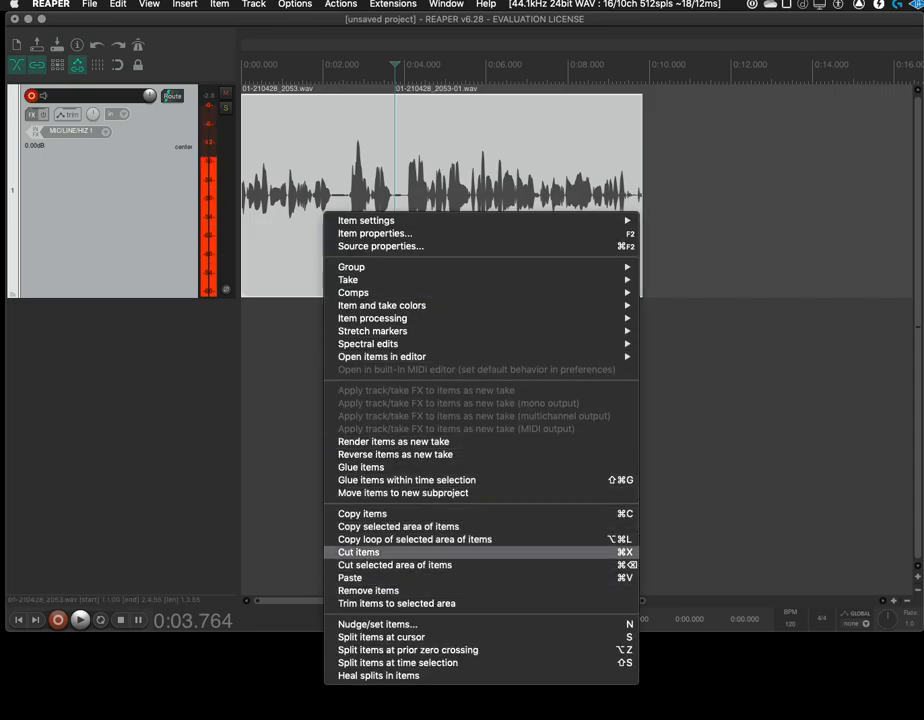
{"action": "left_click", "coordinate": [358, 552]}
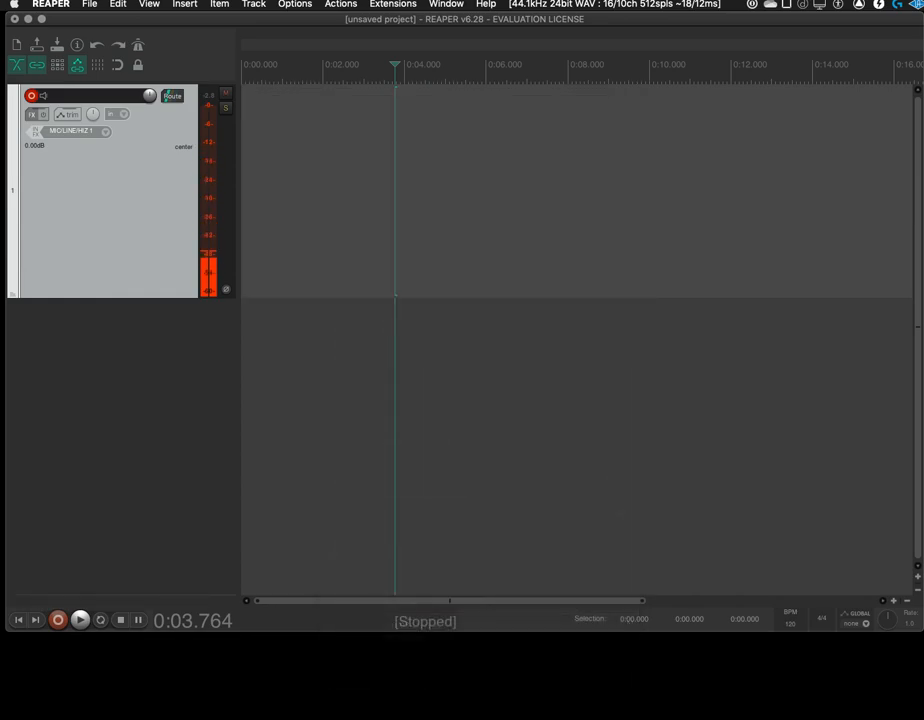
{"action": "left_click", "coordinate": [18, 620]}
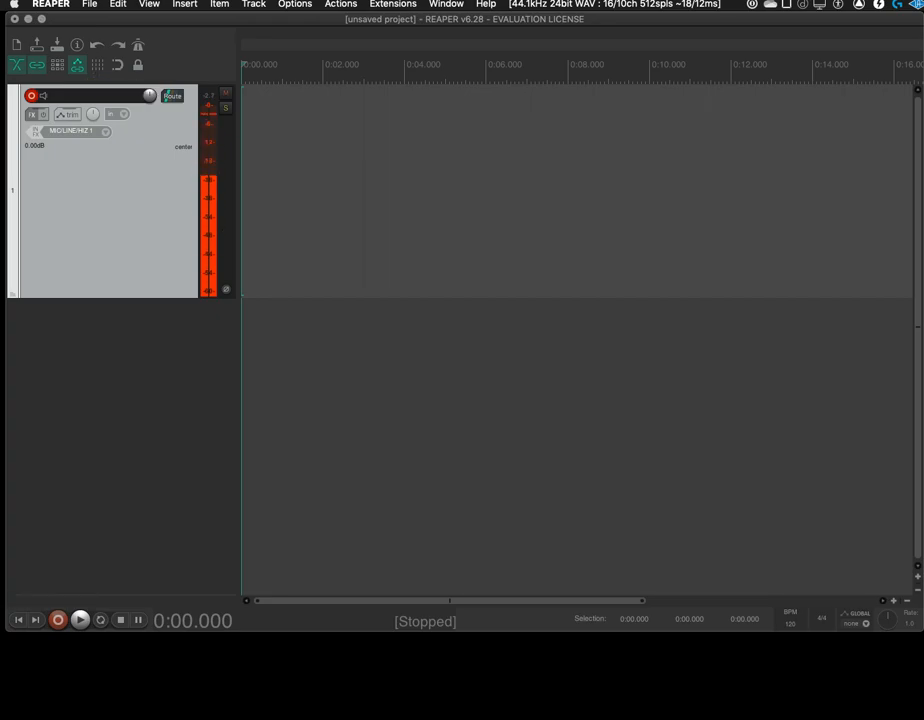
Configure rendering to file with Master mix as the source, Entire project as the bounds, and the tail disabled
{"action": "left_click", "coordinate": [89, 4]}
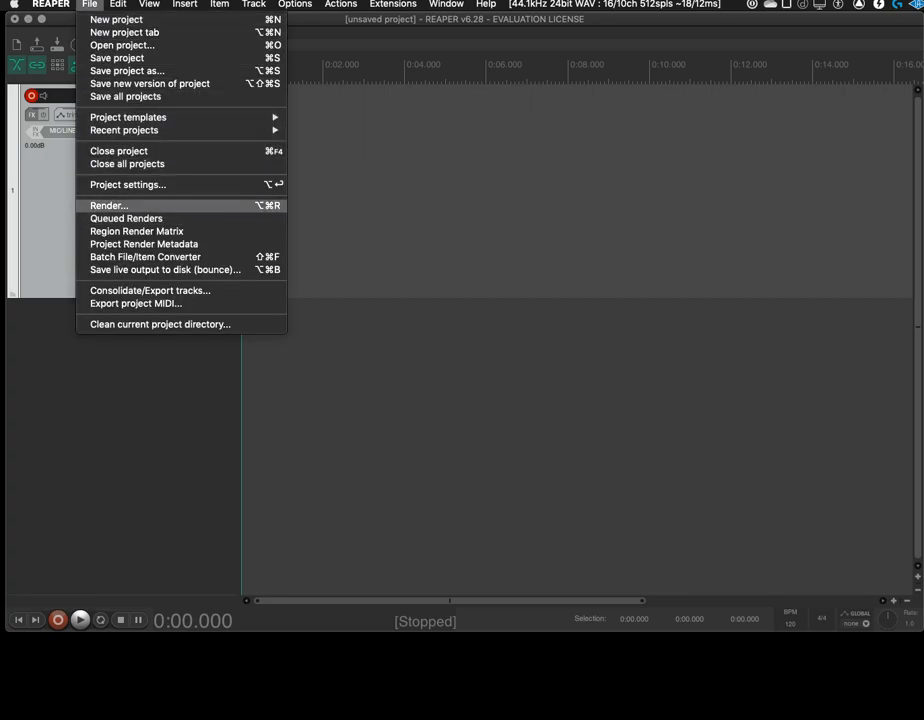
{"action": "left_click", "coordinate": [109, 205]}
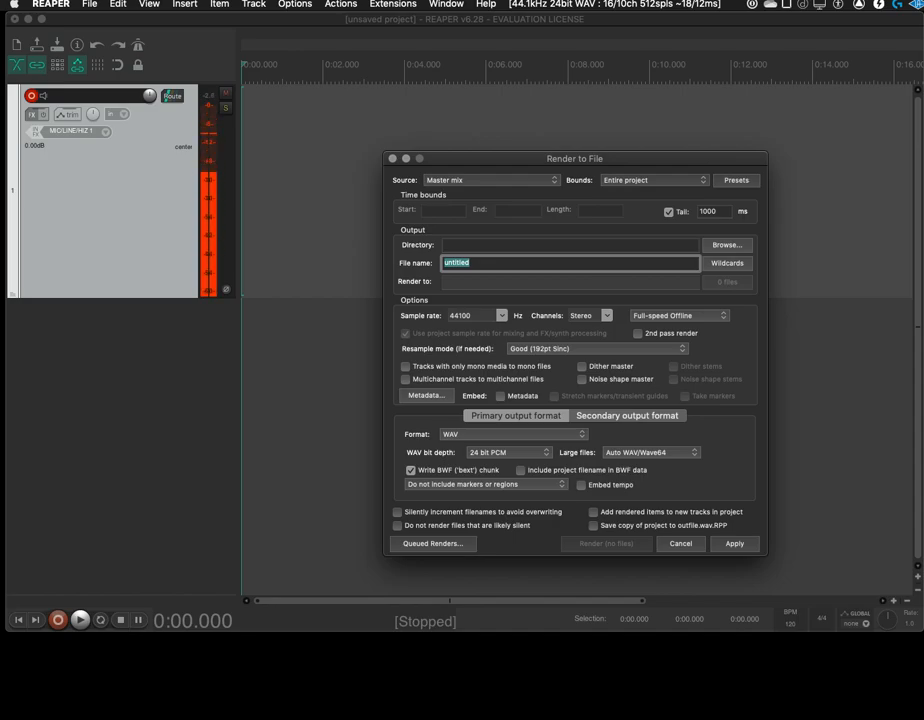
{"action": "left_click", "coordinate": [490, 180]}
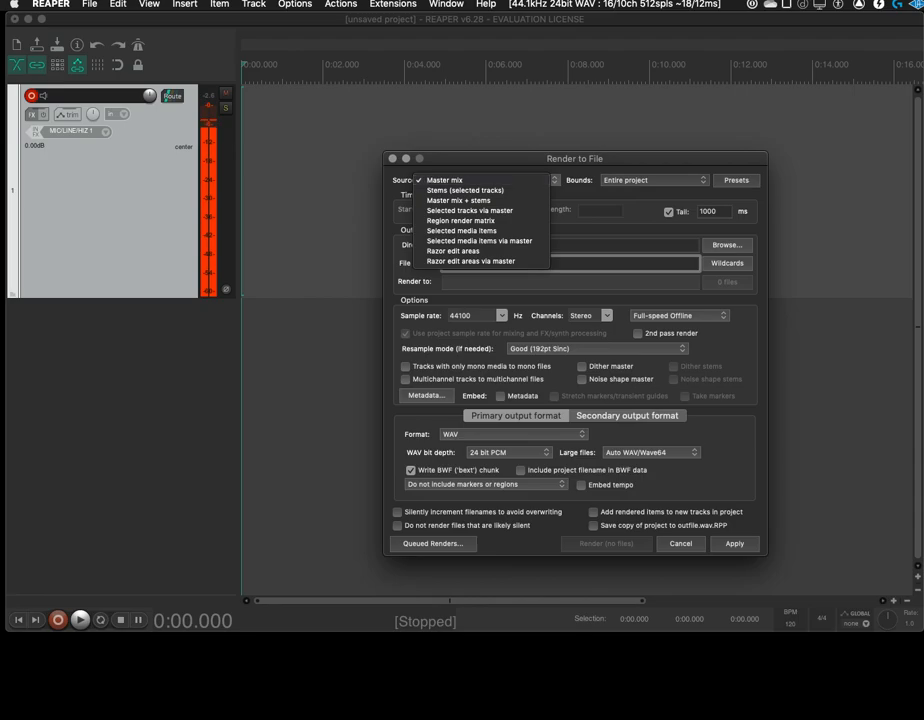
{"action": "left_click", "coordinate": [478, 180]}
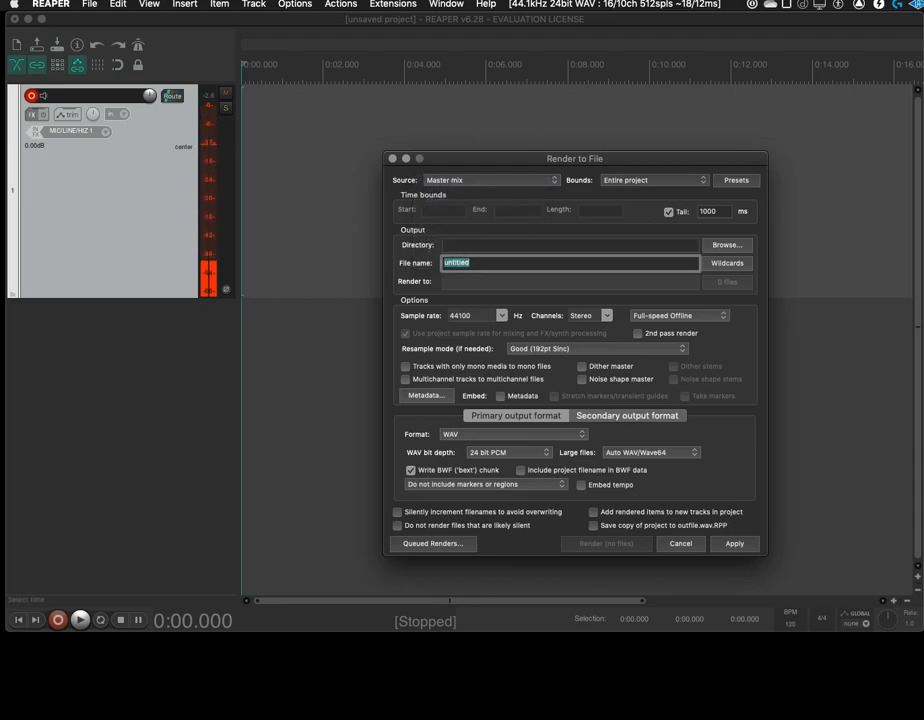
{"action": "left_click", "coordinate": [653, 180]}
{"action": "left_click", "coordinate": [650, 180]}
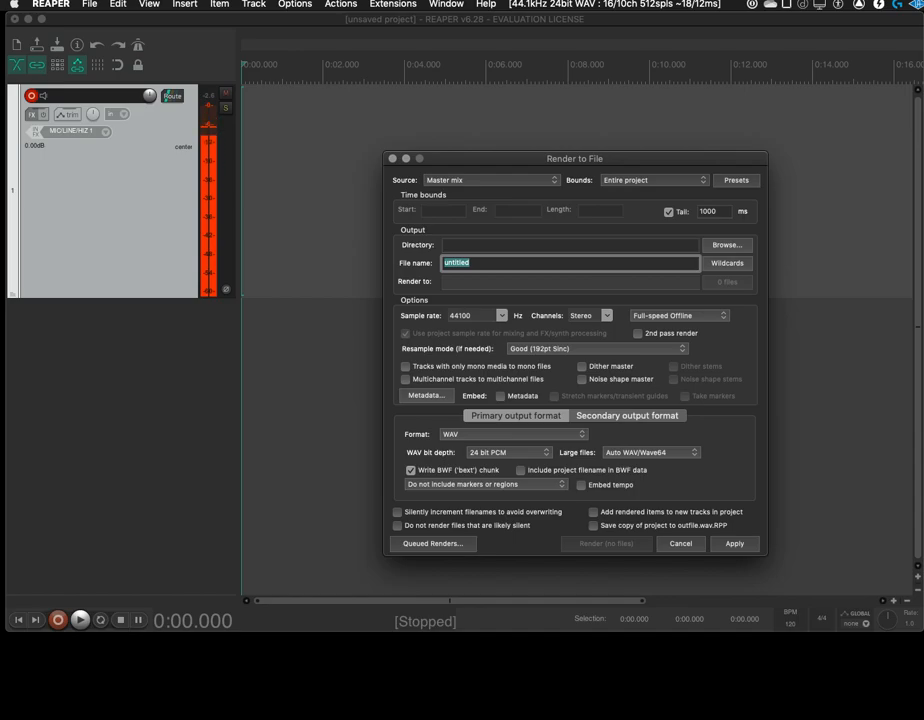
{"action": "left_click", "coordinate": [669, 212]}
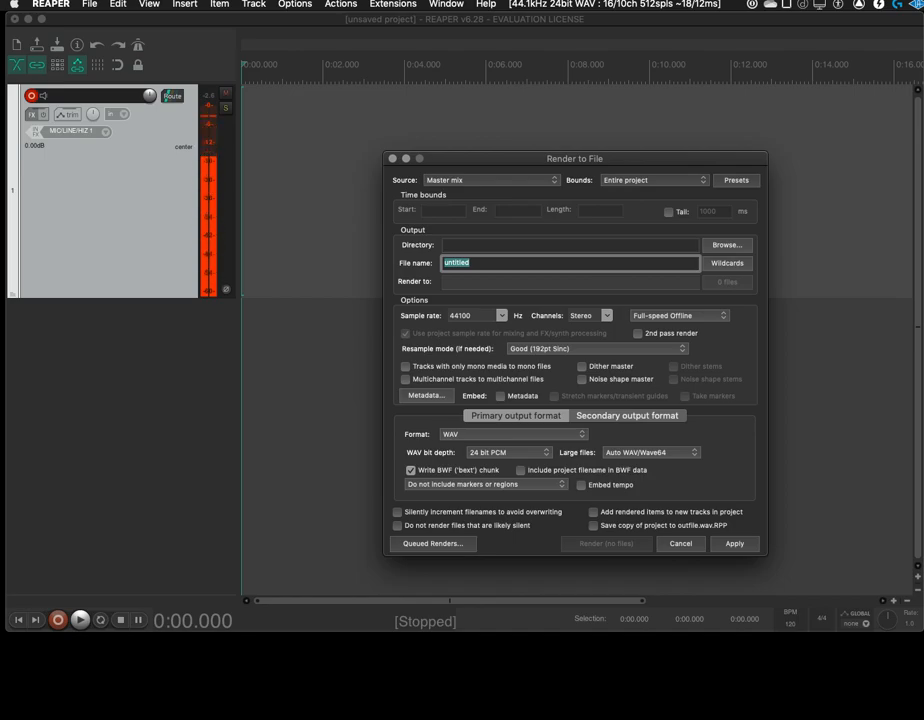
Create a folder named ReaperRenders_2.0 on Backup_Drive and use it as the render output directory
{"action": "left_click", "coordinate": [727, 244]}
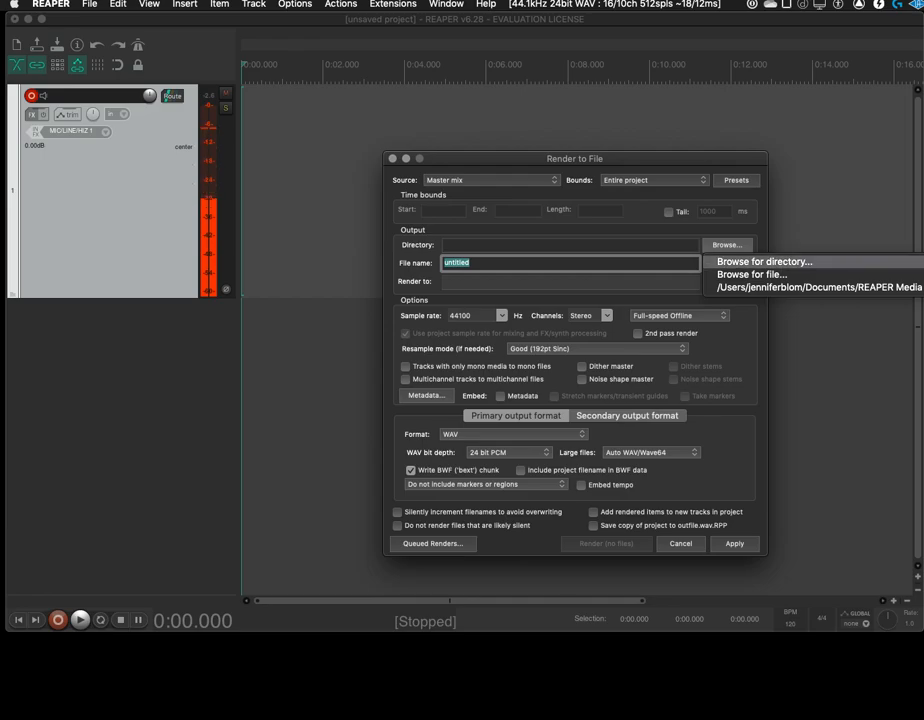
{"action": "left_click", "coordinate": [764, 261]}
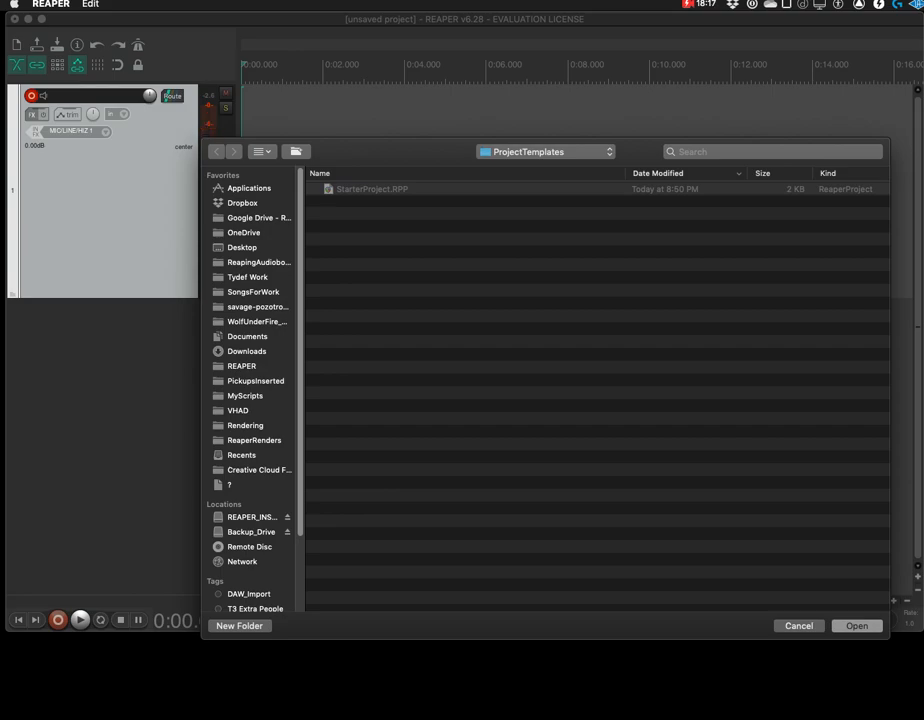
{"action": "left_click", "coordinate": [251, 532]}
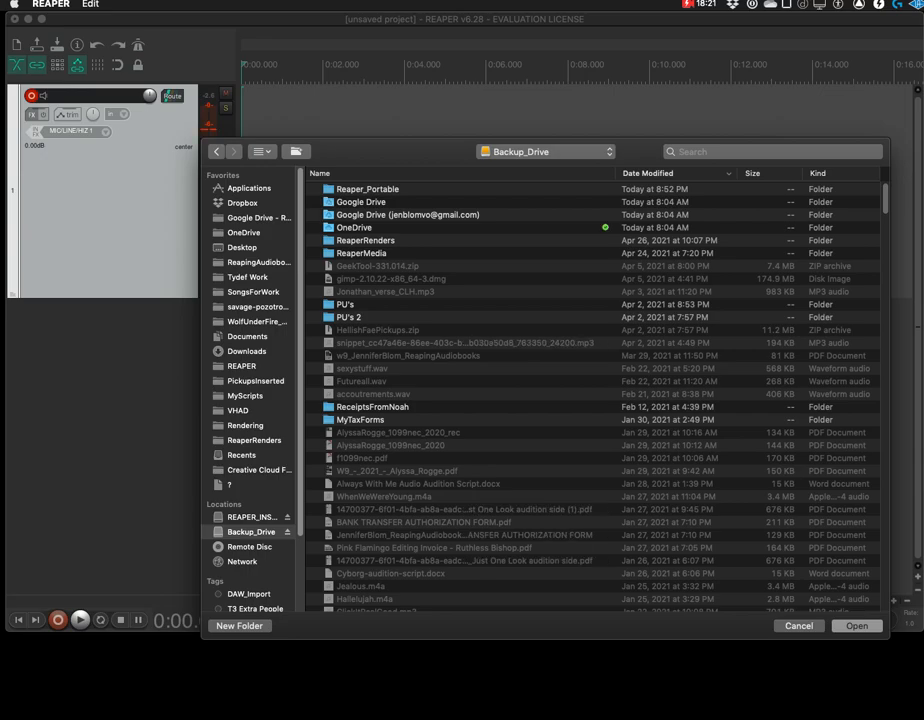
{"action": "left_click", "coordinate": [240, 626]}
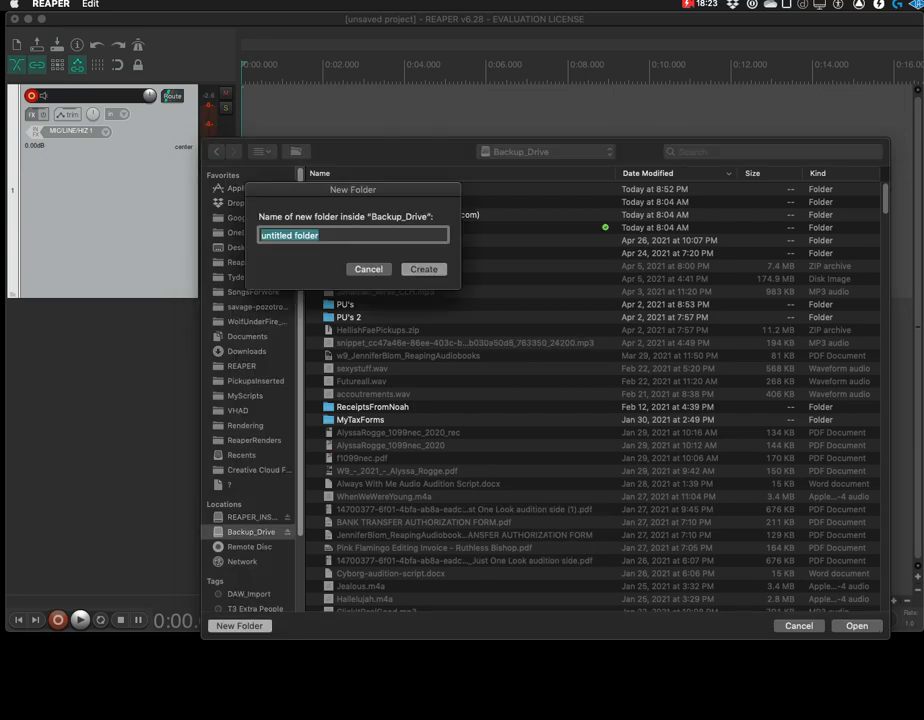
{"action": "type", "text": "Reap"}
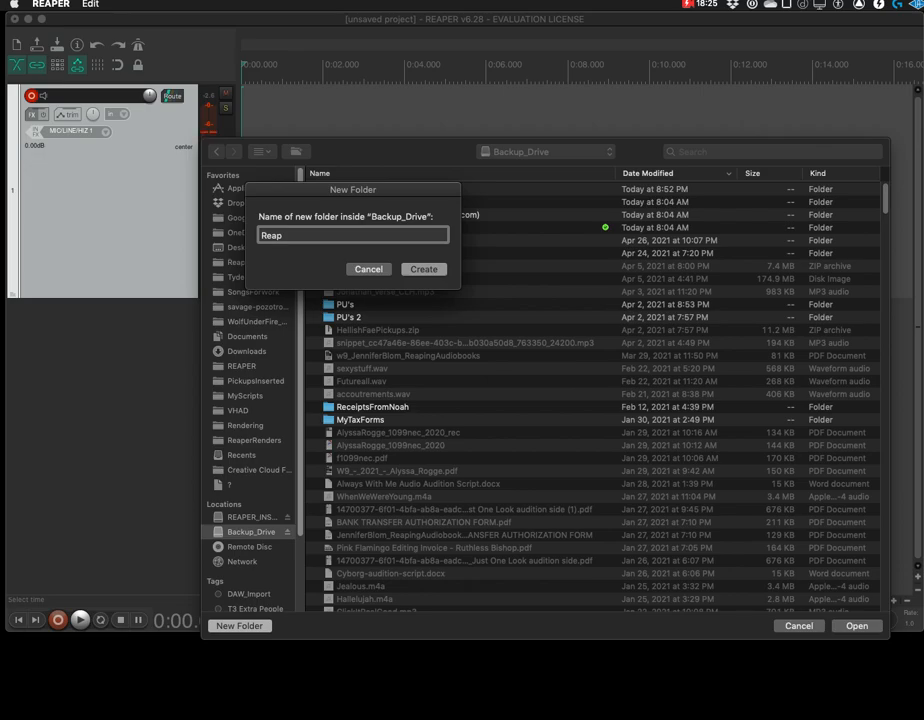
{"action": "type", "text": "er"}
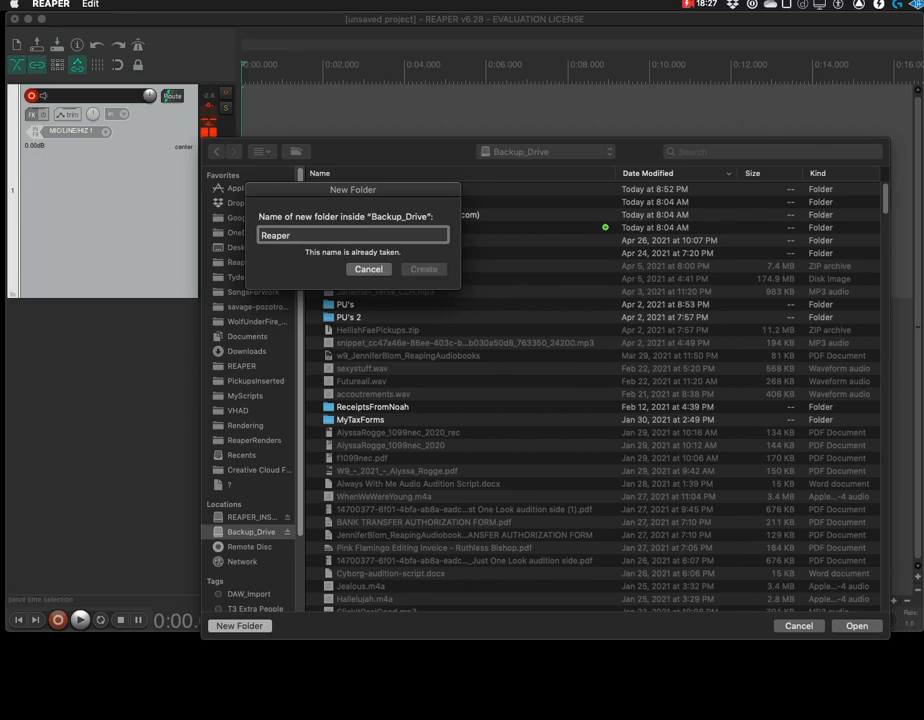
{"action": "type", "text": "Render"}
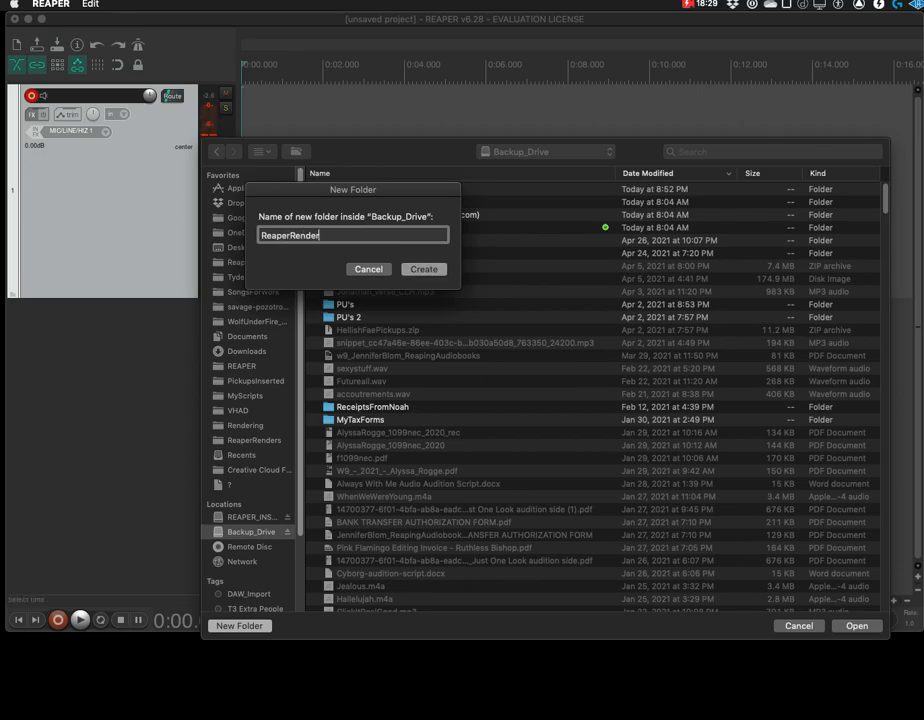
{"action": "type", "text": "s_2.0"}
{"action": "key", "text": "Return"}
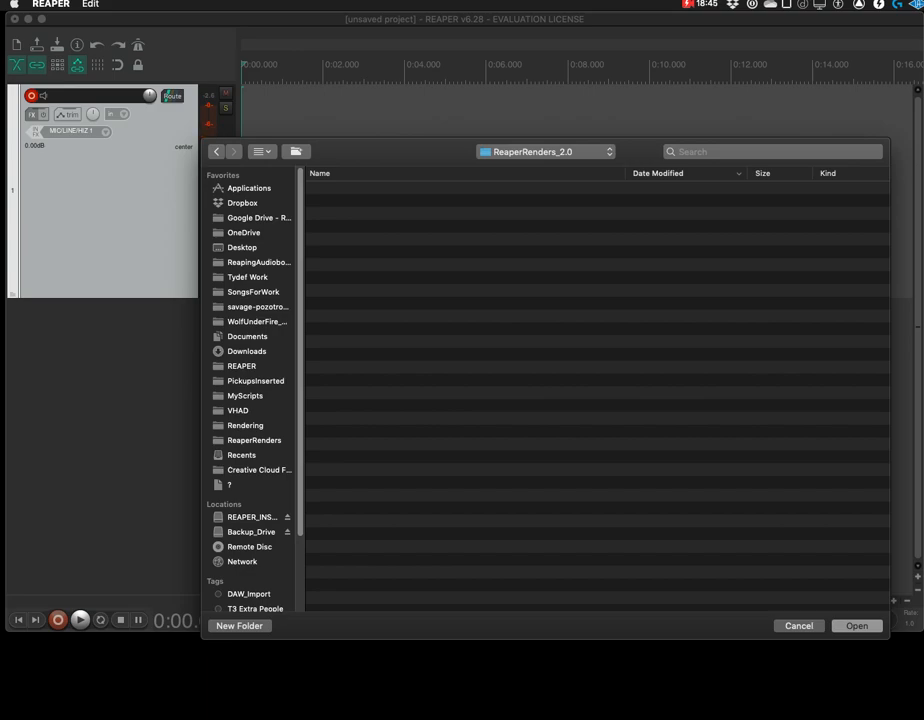
{"action": "key", "text": "Return"}
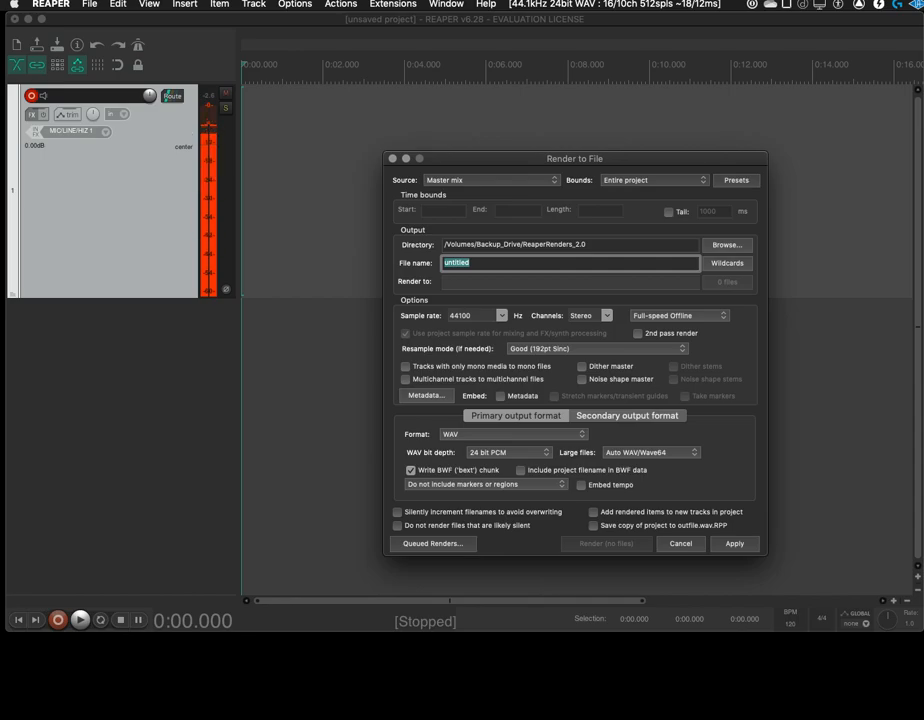
Replace the render file name with the $project wildcard from the project information wildcards
{"action": "left_click", "coordinate": [571, 245]}
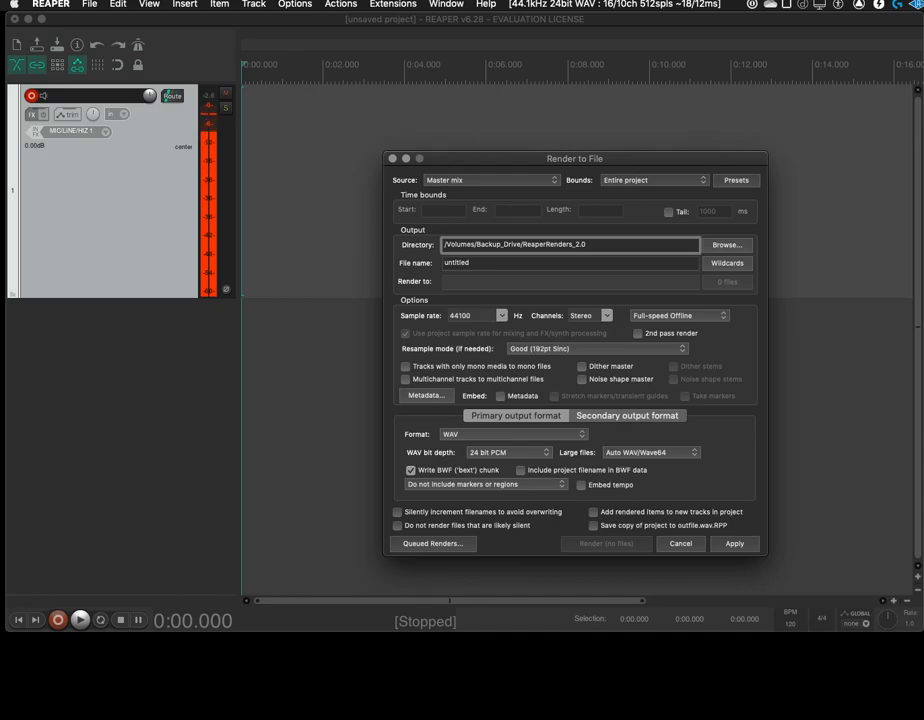
{"action": "key", "text": "Tab"}
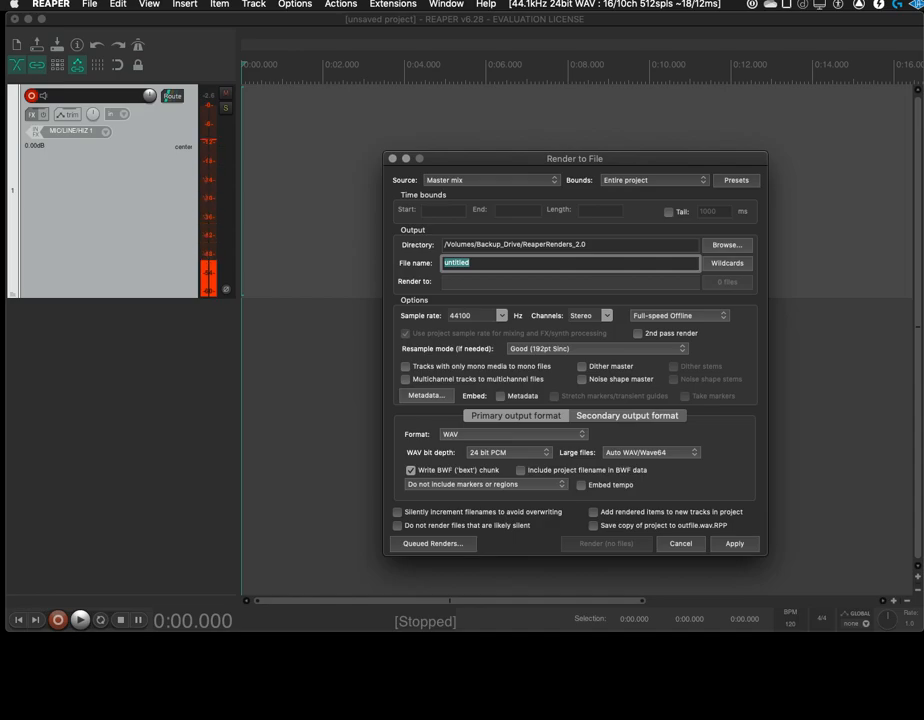
{"action": "left_click", "coordinate": [712, 266]}
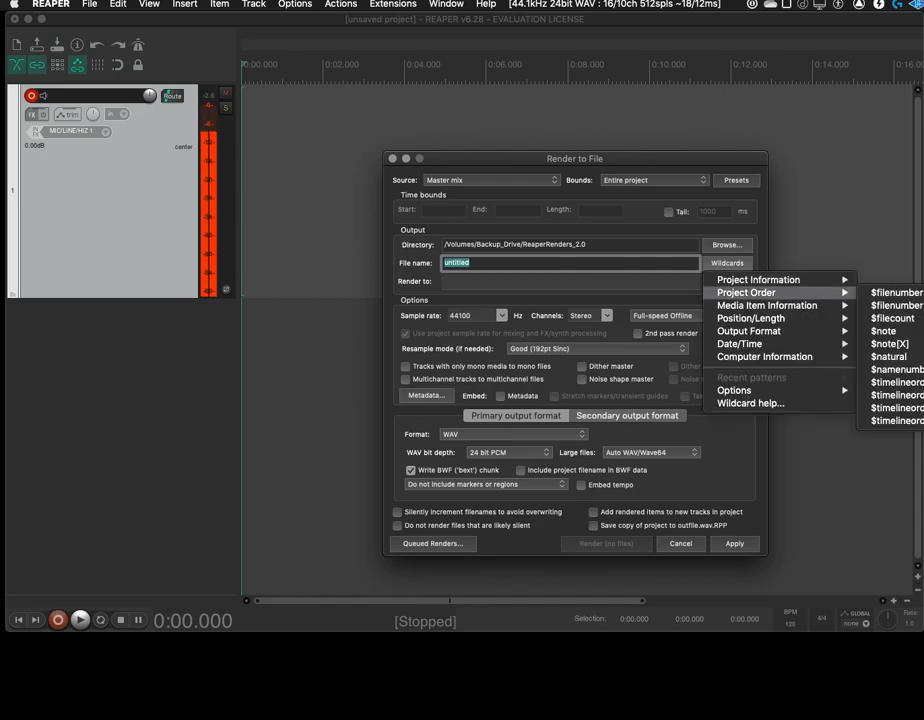
{"action": "mouse_move", "coordinate": [760, 280]}
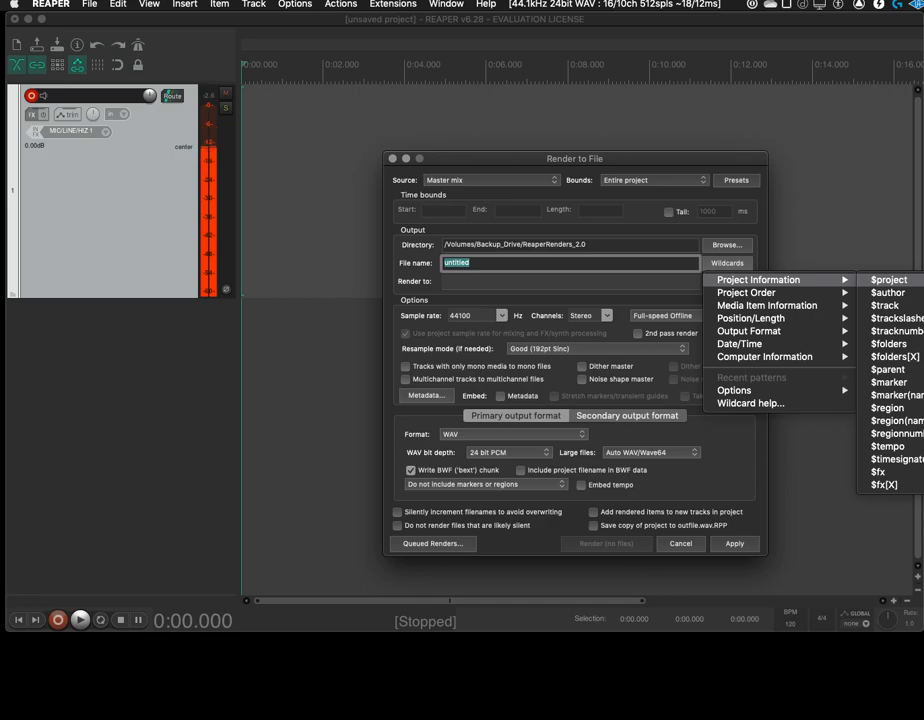
{"action": "left_click", "coordinate": [888, 280]}
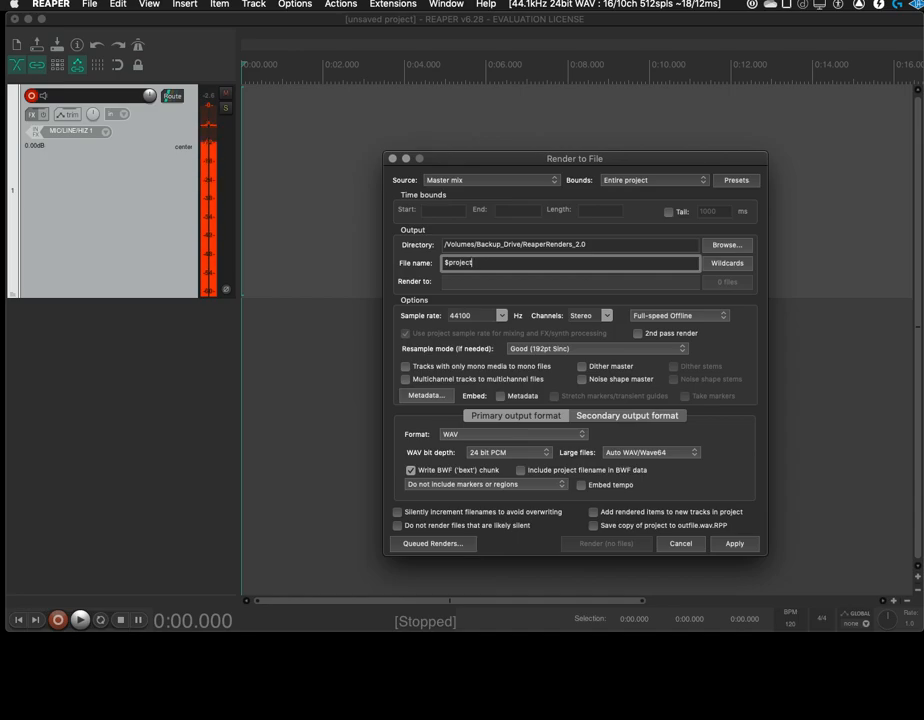
Set the render channels to Mono and the WAV bit depth to 16 bit PCM, then apply and close the render settings
{"action": "left_click", "coordinate": [590, 315]}
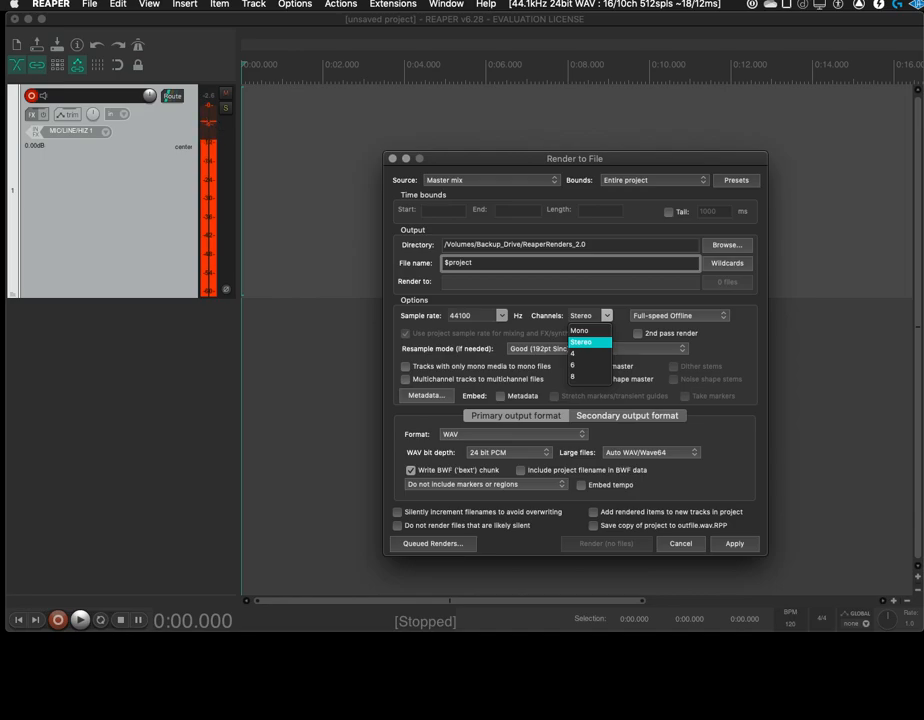
{"action": "left_click", "coordinate": [578, 328]}
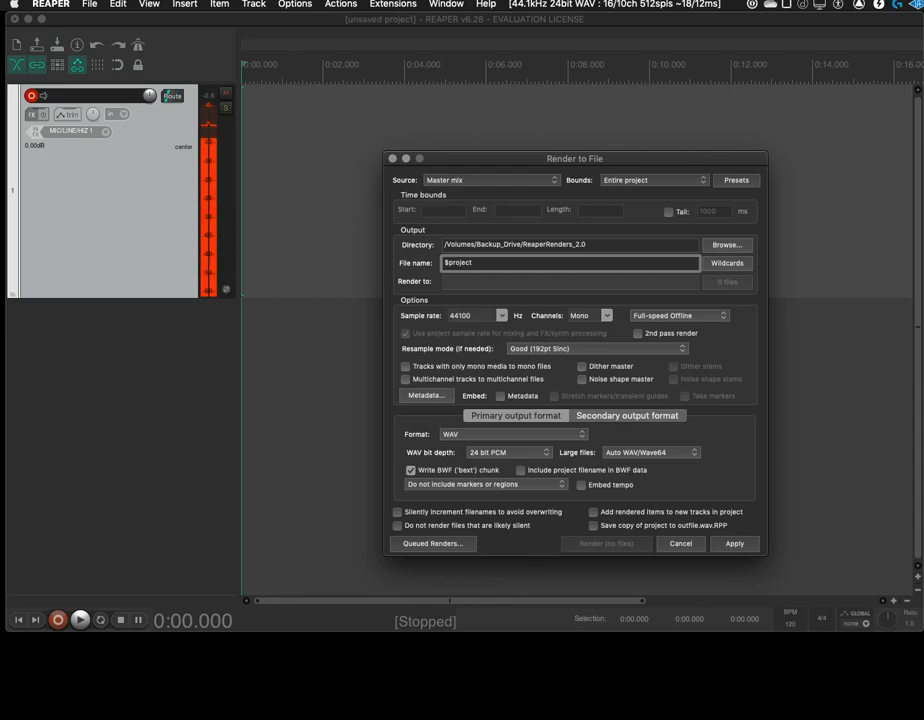
{"action": "left_click", "coordinate": [507, 452]}
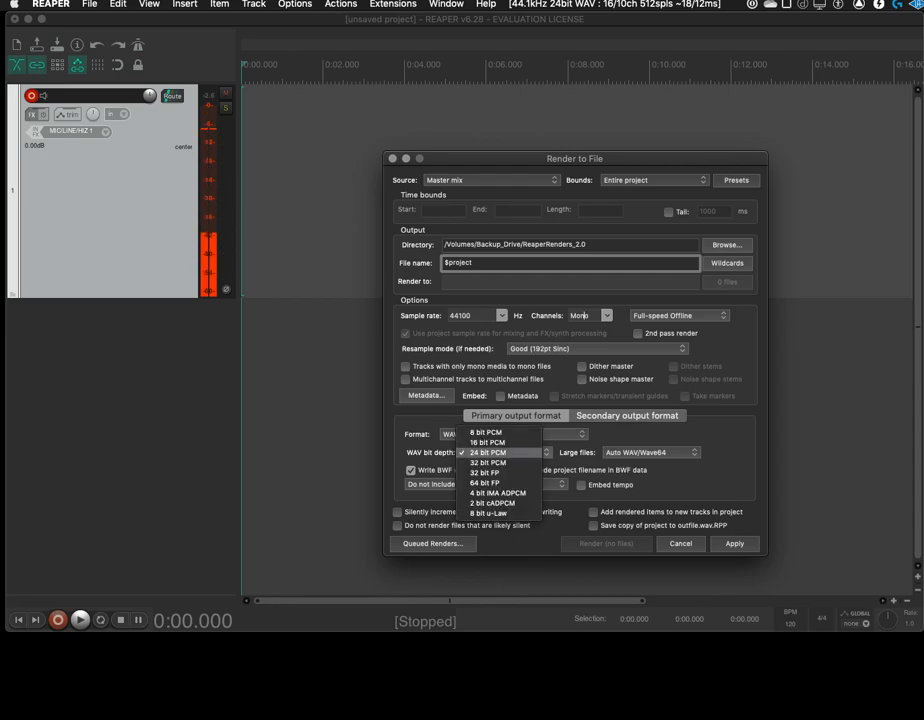
{"action": "left_click", "coordinate": [490, 442]}
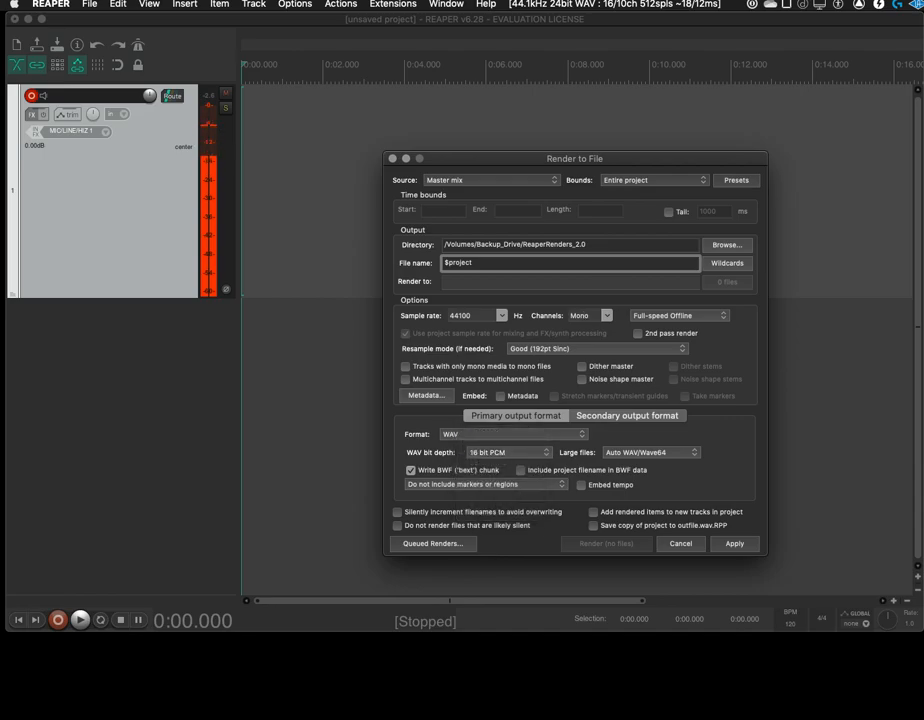
{"action": "left_click", "coordinate": [507, 453]}
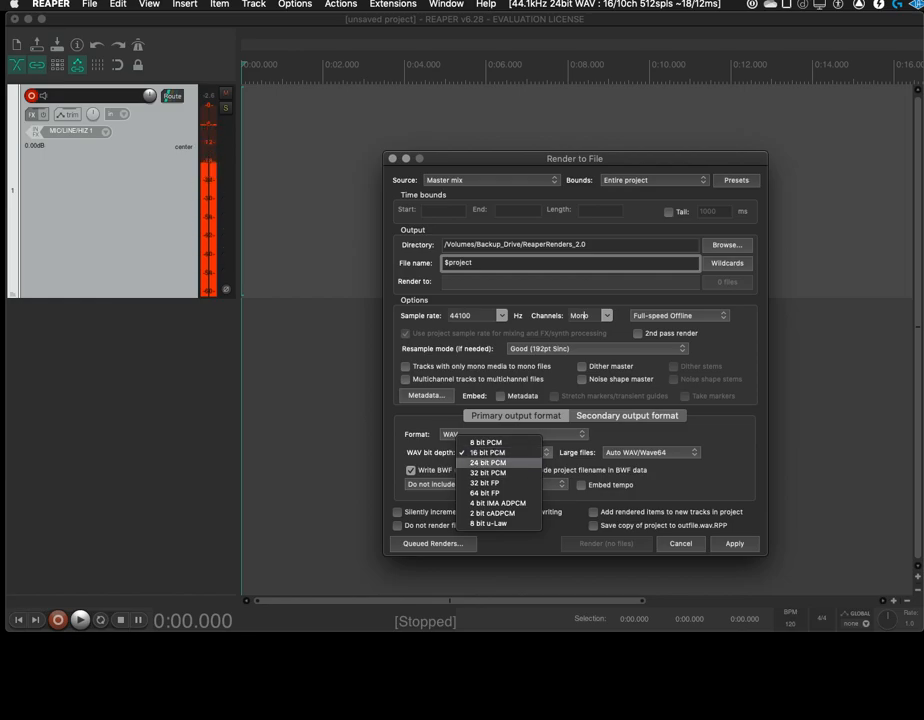
{"action": "left_click", "coordinate": [489, 453]}
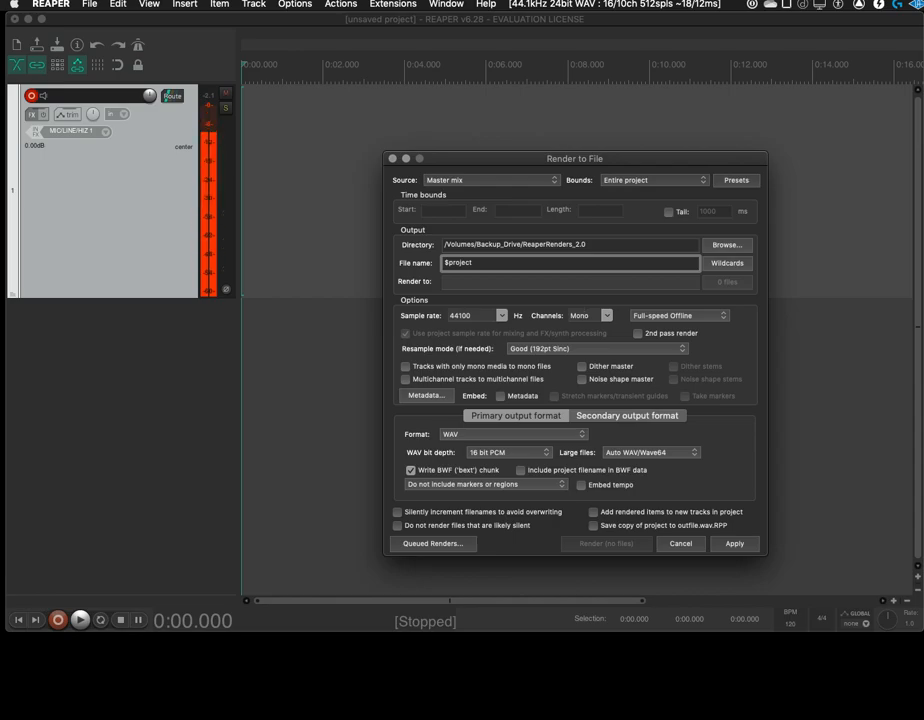
{"action": "left_click", "coordinate": [735, 544]}
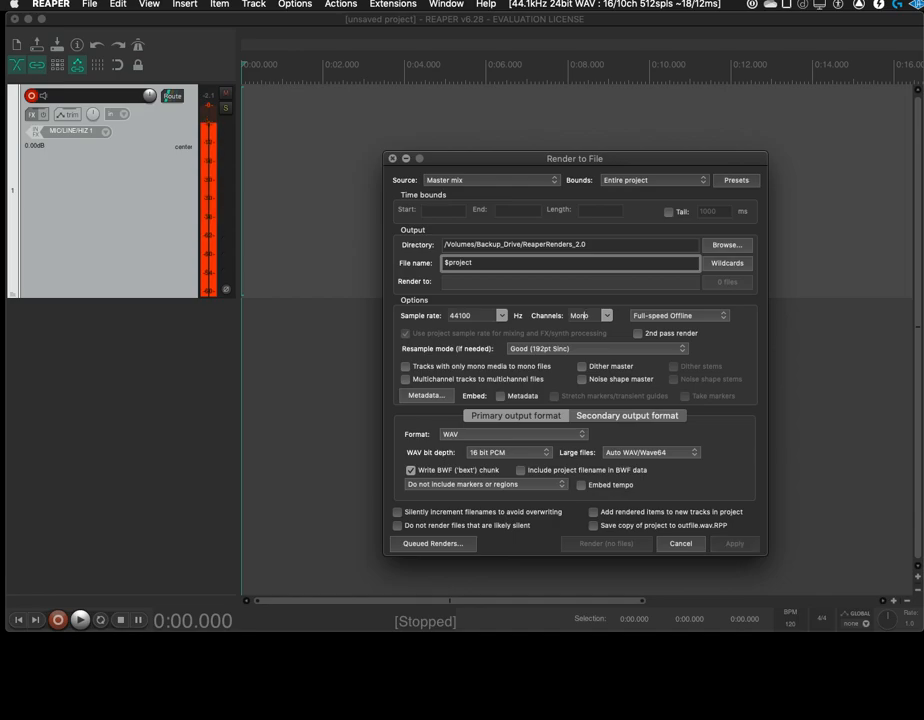
{"action": "left_click", "coordinate": [393, 159]}
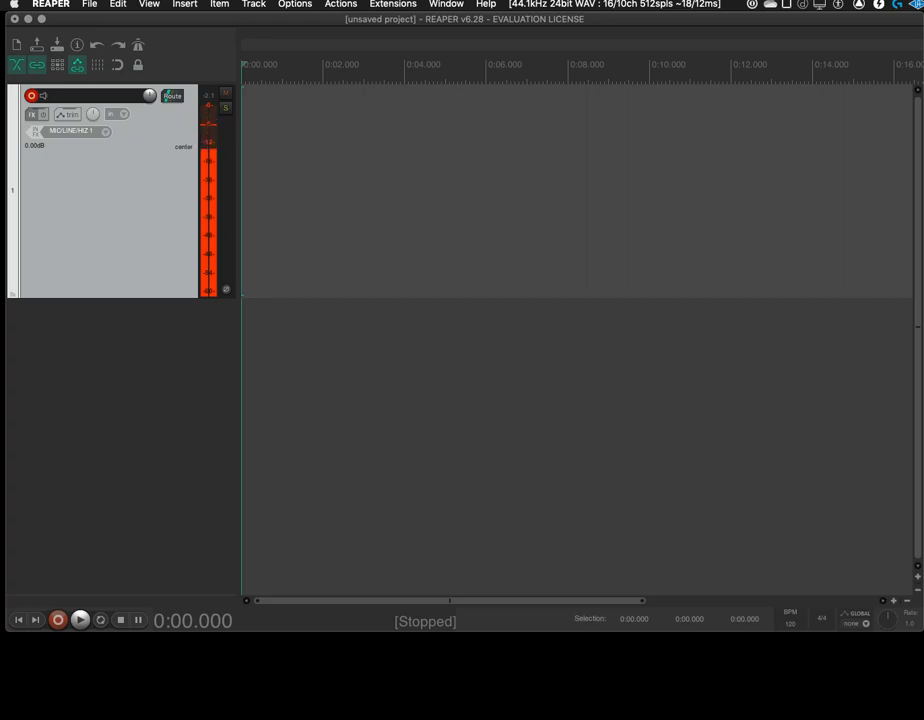
Save the project as a template, replacing the existing StarterProject.RPP in ProjectTemplates
{"action": "left_click", "coordinate": [90, 4]}
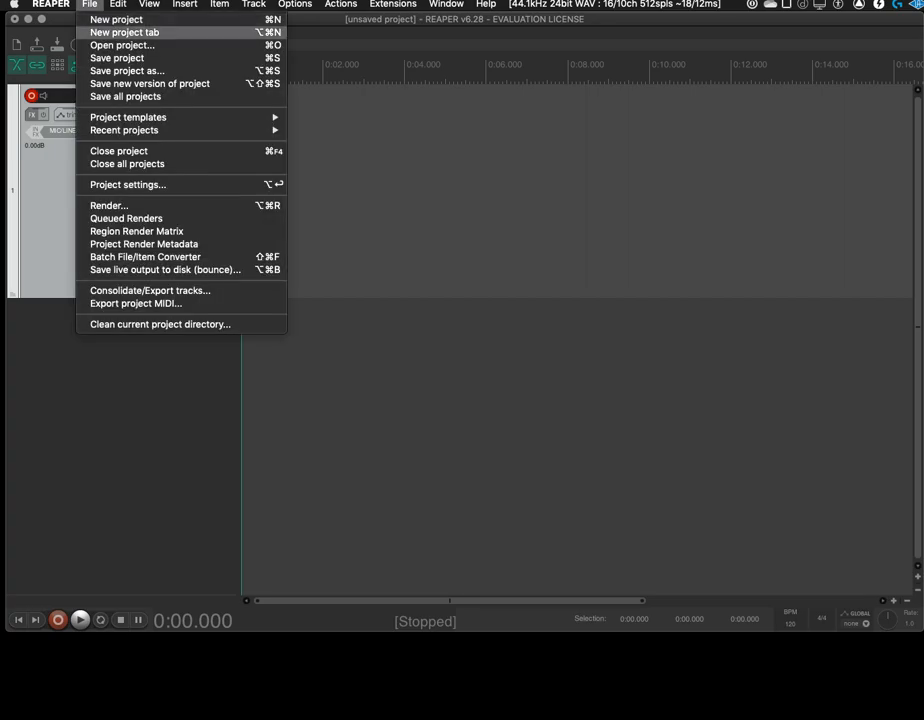
{"action": "mouse_move", "coordinate": [150, 117]}
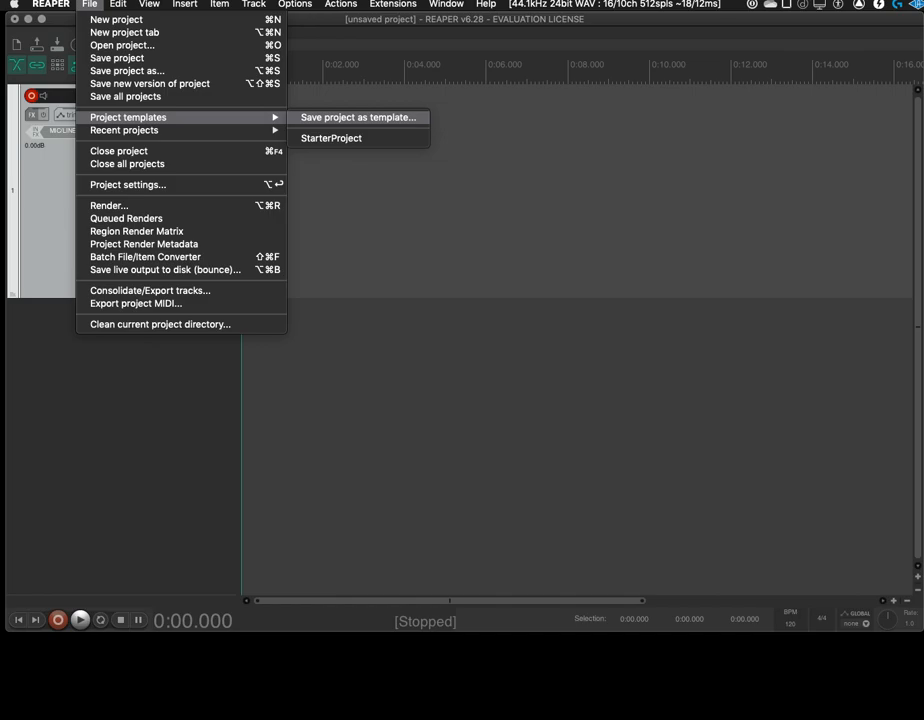
{"action": "left_click", "coordinate": [358, 117]}
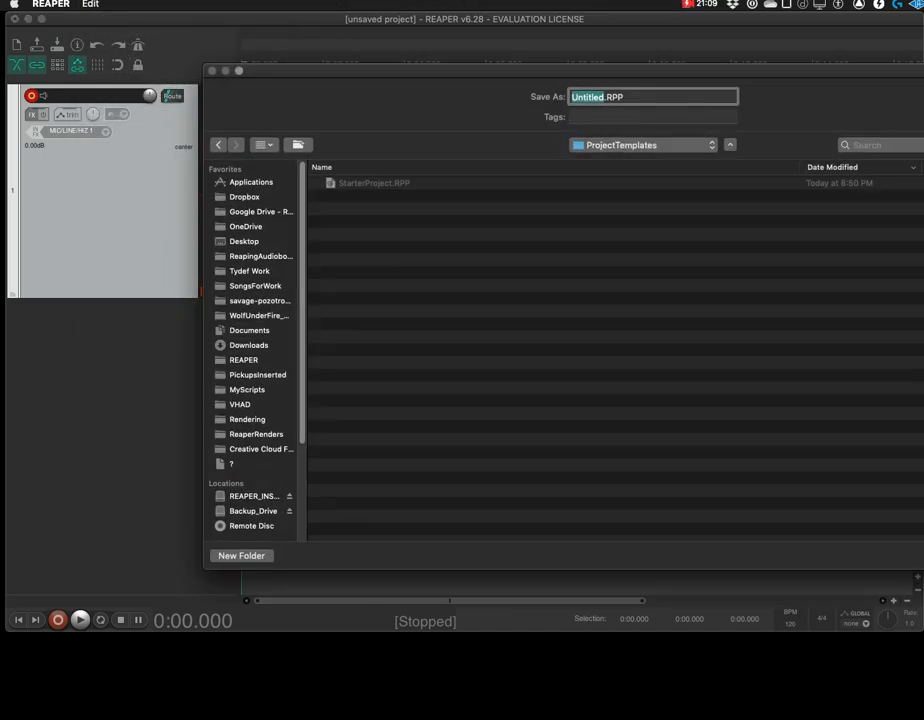
{"action": "left_click", "coordinate": [374, 183]}
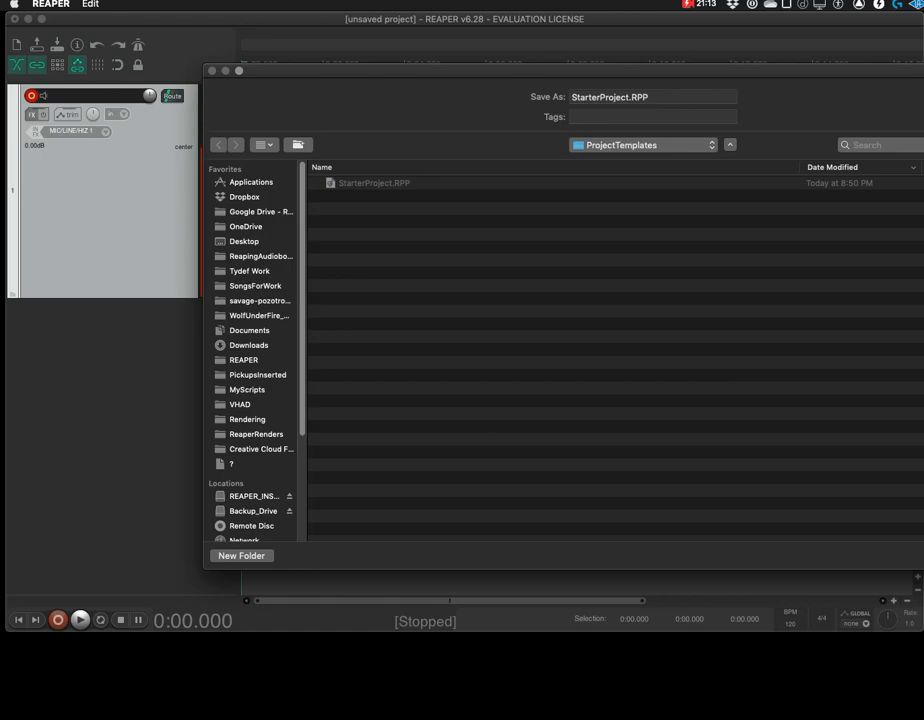
{"action": "left_click_drag", "start_coordinate": [560, 71], "coordinate": [396, 74]}
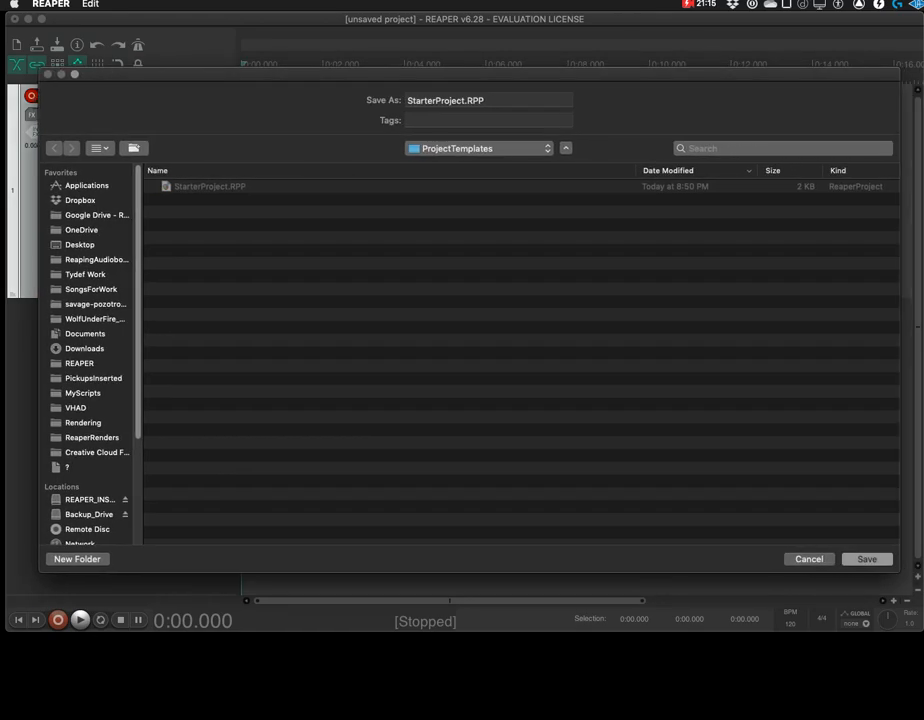
{"action": "key", "text": "Return"}
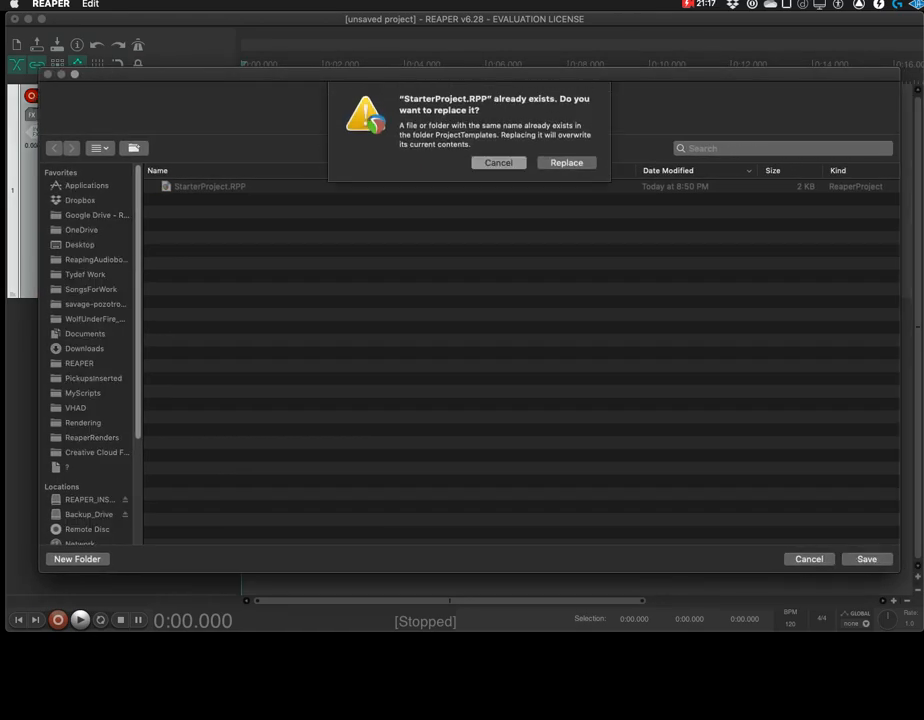
{"action": "key", "text": "Return"}
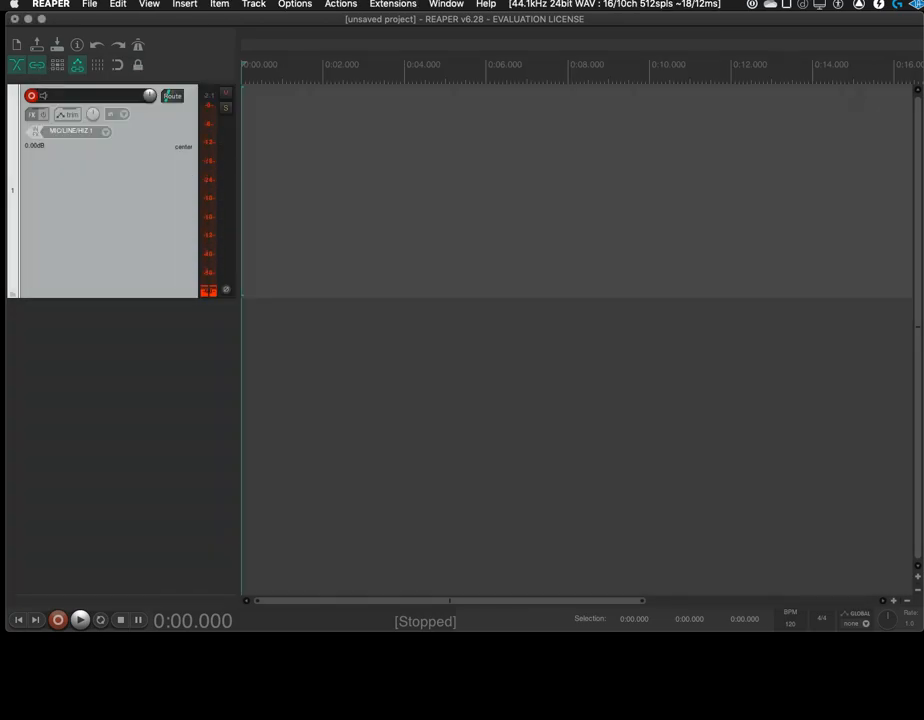
Start a new project from the updated default template without saving the current unsaved project
{"action": "left_click", "coordinate": [90, 4]}
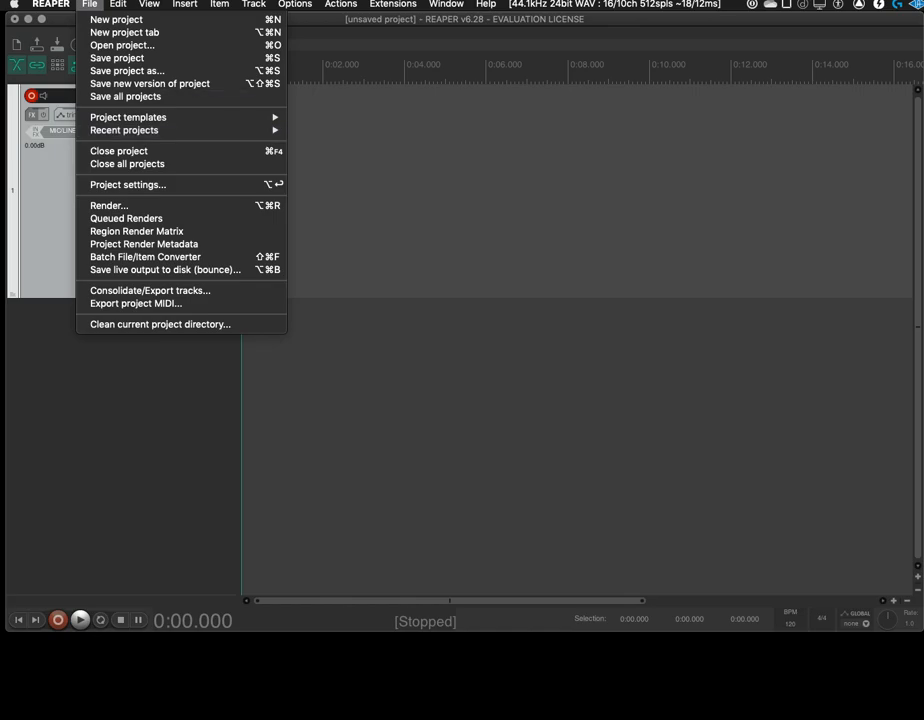
{"action": "left_click", "coordinate": [116, 19]}
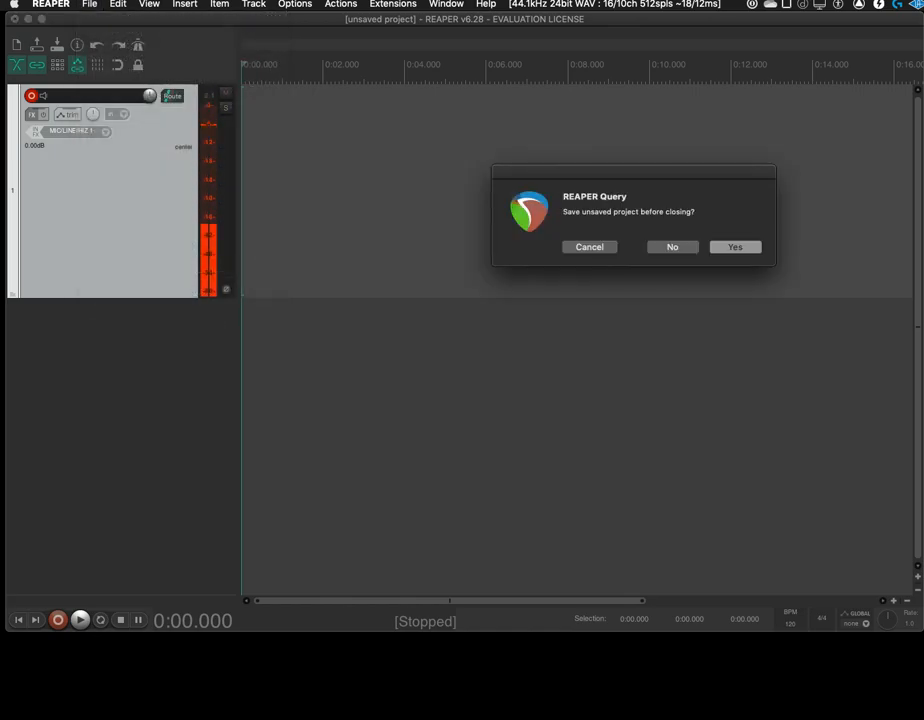
{"action": "left_click", "coordinate": [672, 247]}
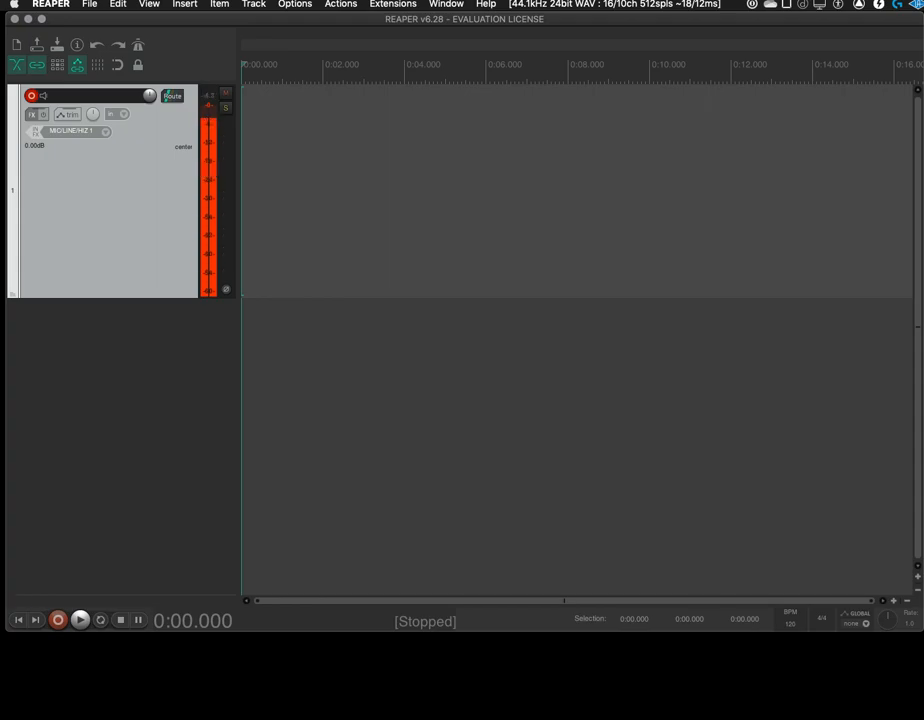
Check the new project's render settings for the output directory, file name, channels and WAV bit depth, leaving them as they are
{"action": "left_click", "coordinate": [89, 4]}
{"action": "left_click", "coordinate": [109, 205]}
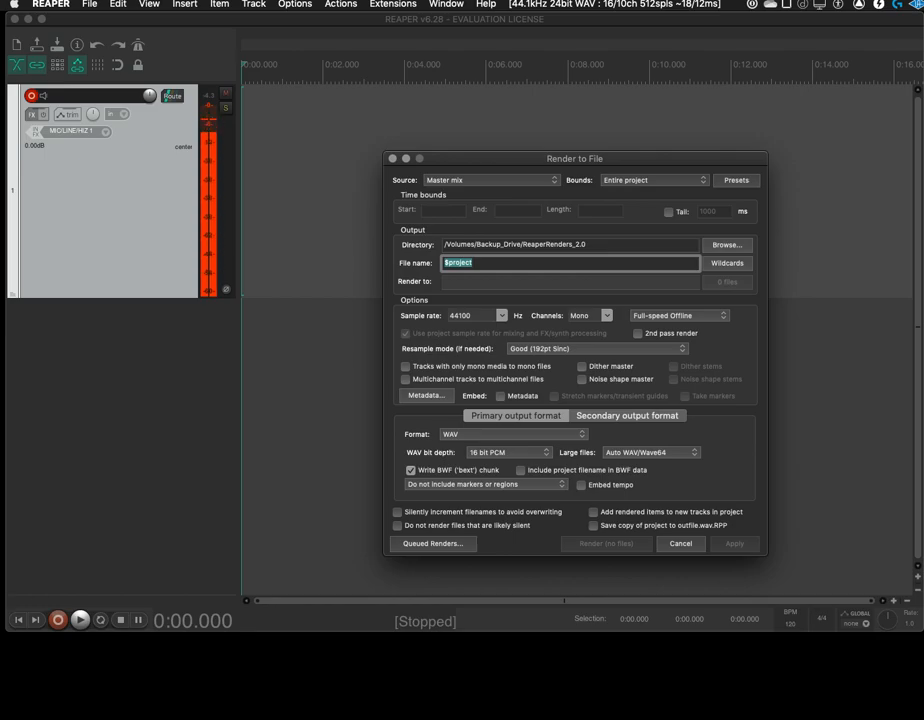
{"action": "key", "text": "Escape"}
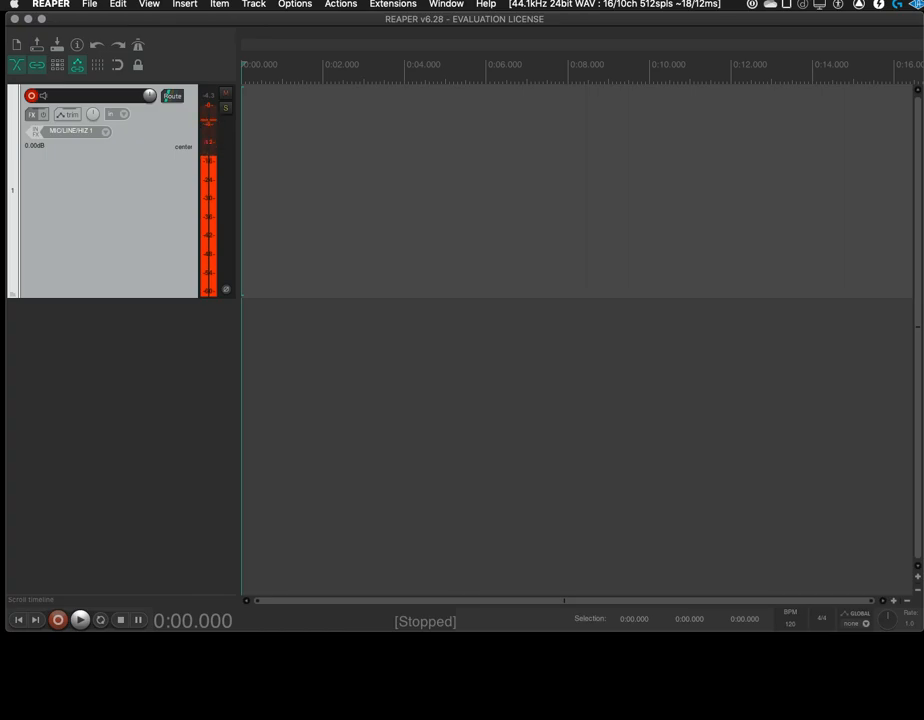
{"action": "left_click", "coordinate": [340, 4]}
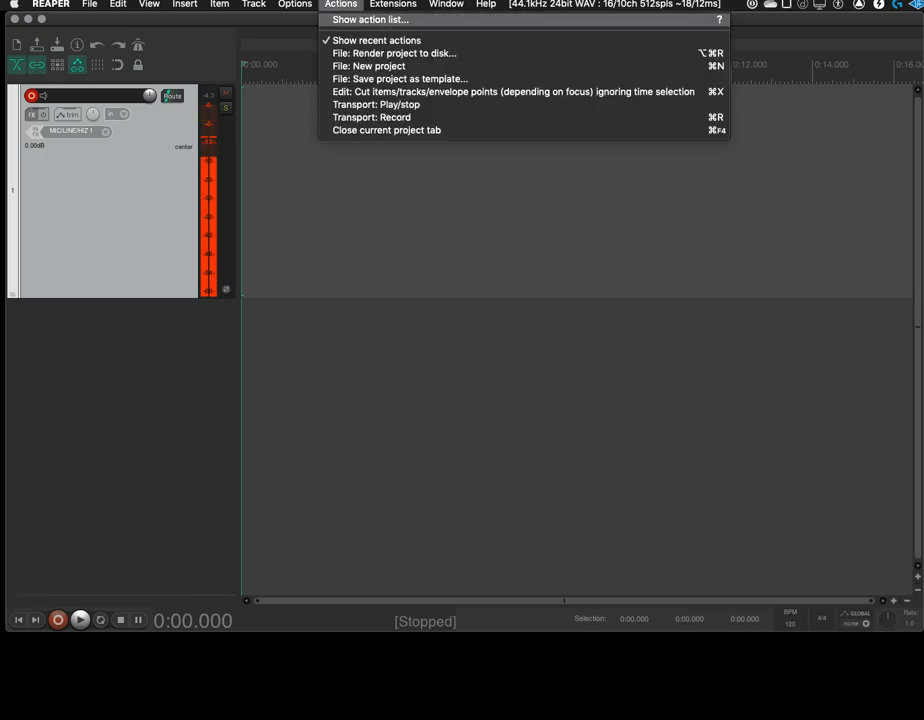
{"action": "key", "text": "Escape"}
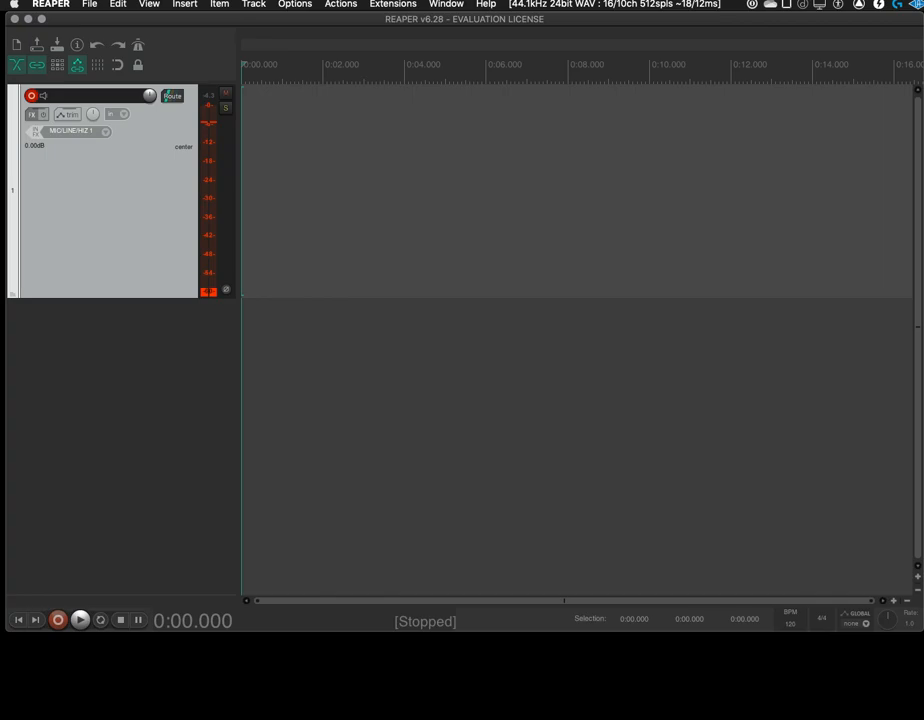
{"action": "left_click", "coordinate": [89, 4]}
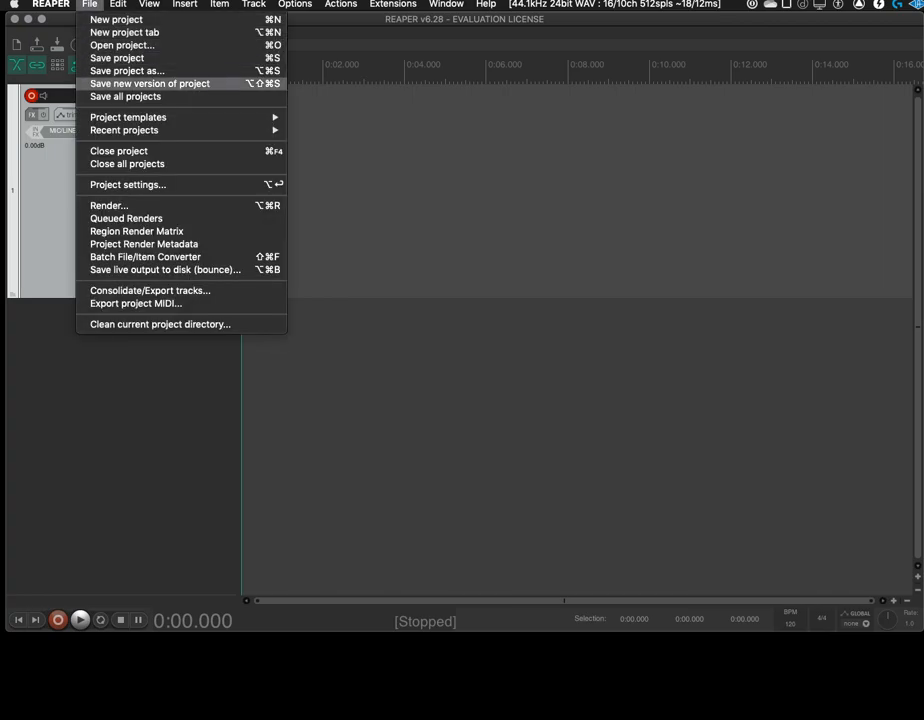
{"action": "left_click", "coordinate": [109, 206]}
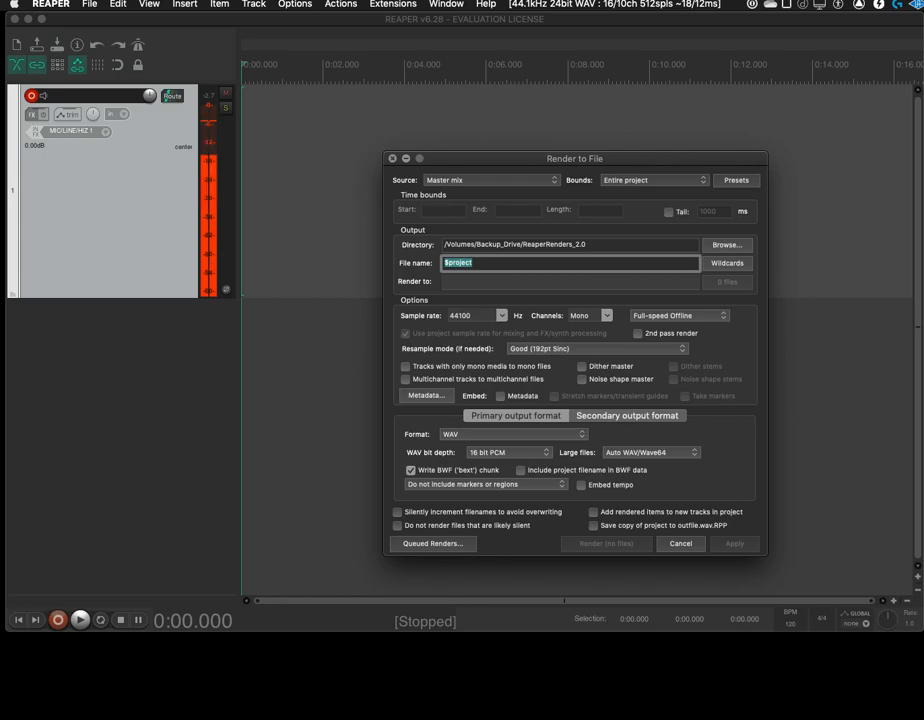
{"action": "key", "text": "Escape"}
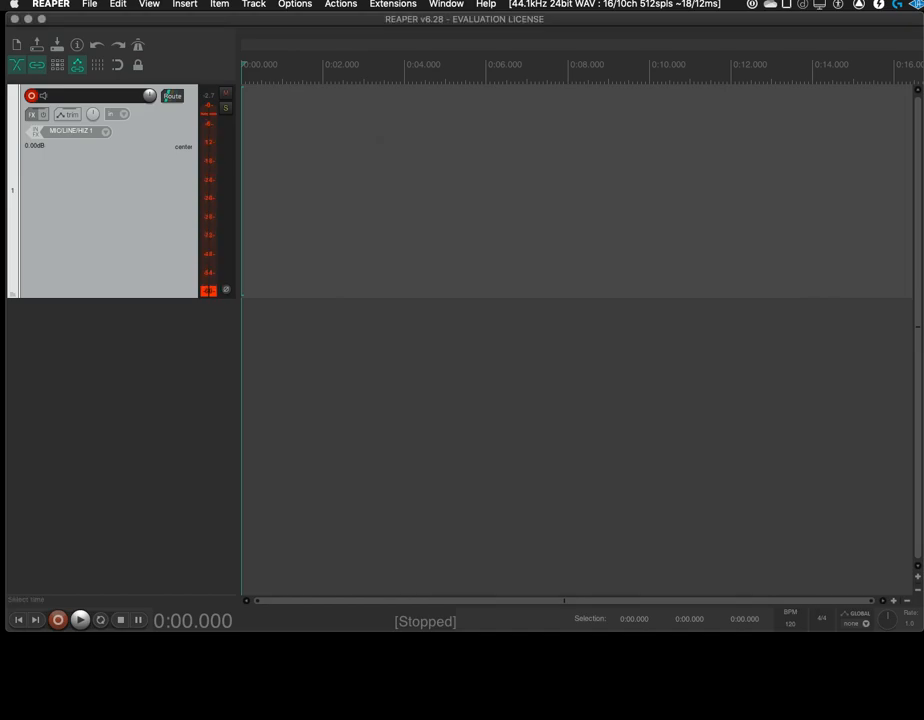